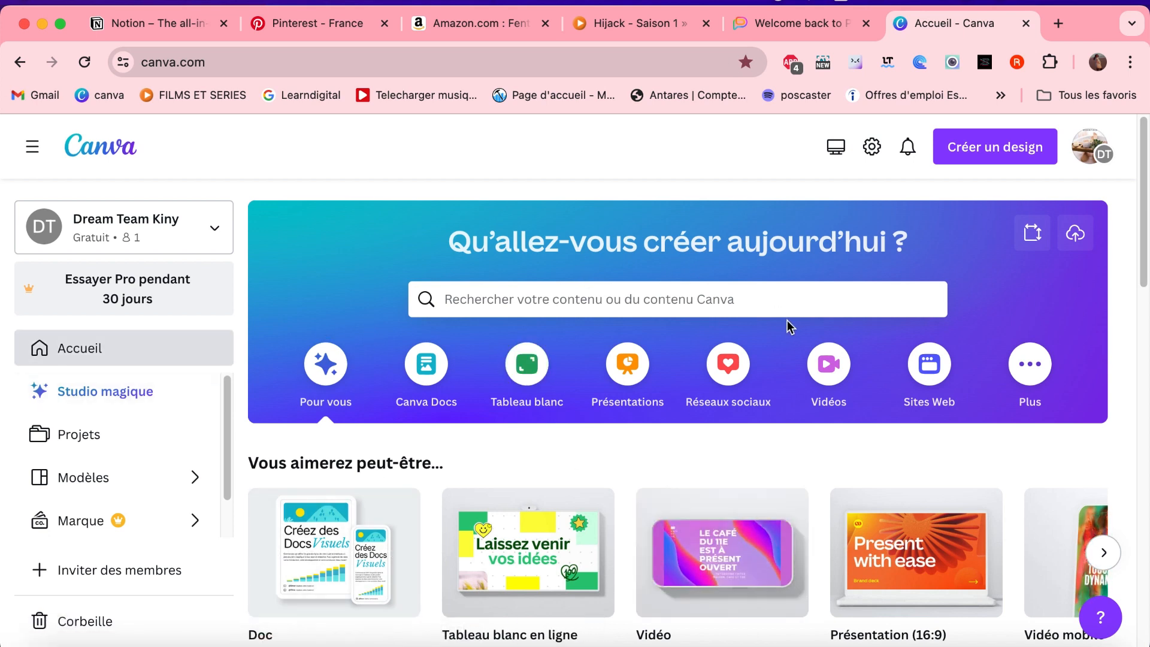
- Search the templates for "logo" and start customizing the Clean Elegant Typography Brand Logo (ZIARA) template
click(736, 298)
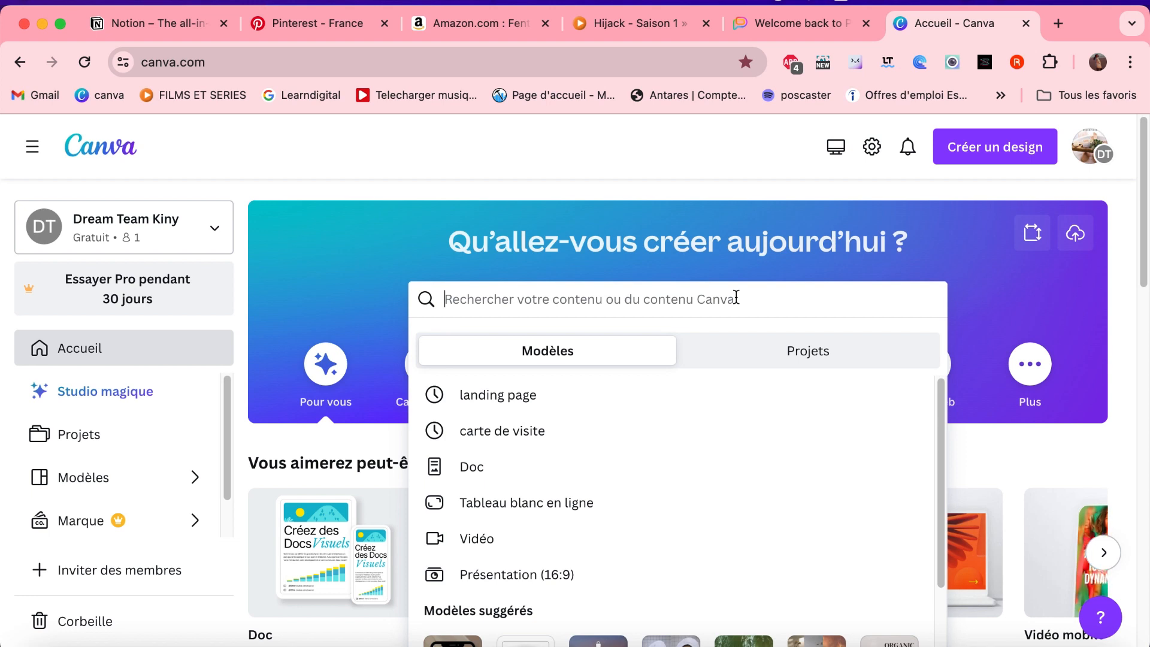
text(logo)
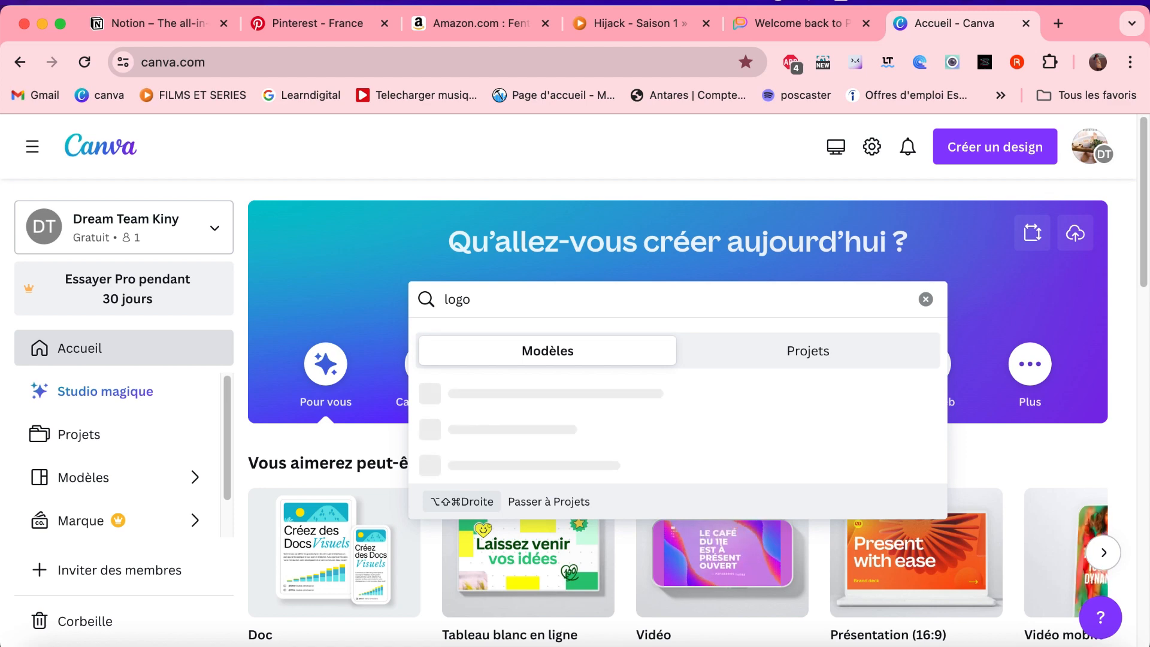
key(Return)
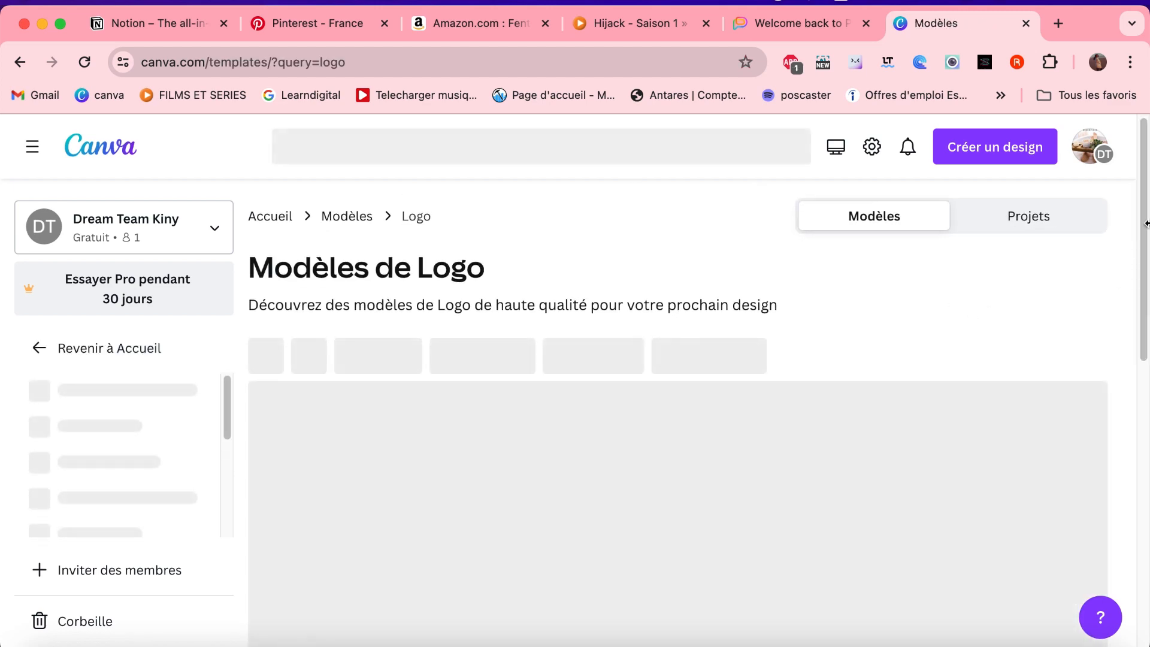
scroll(1052, 351, down, 3)
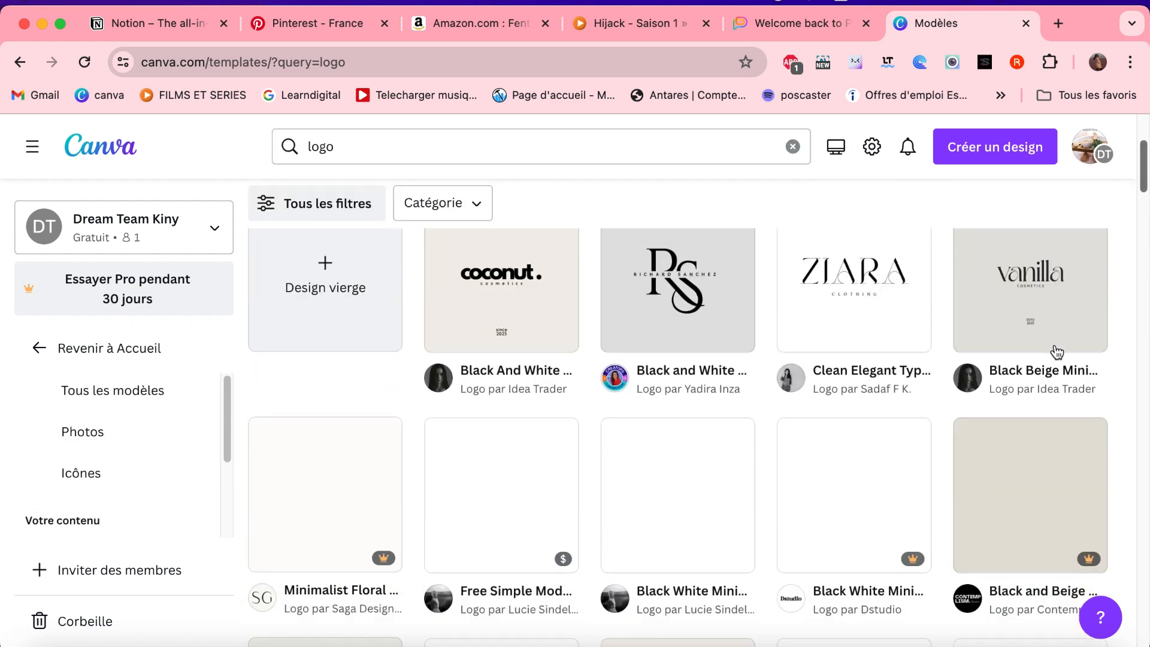
scroll(925, 389, up, 3)
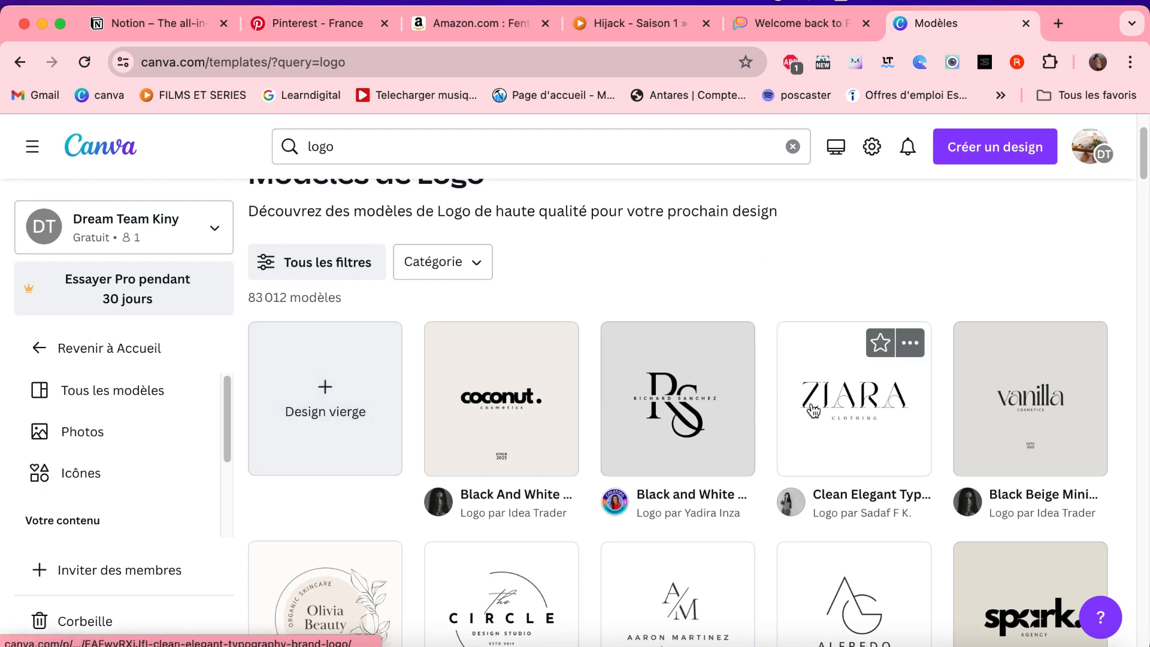
click(842, 424)
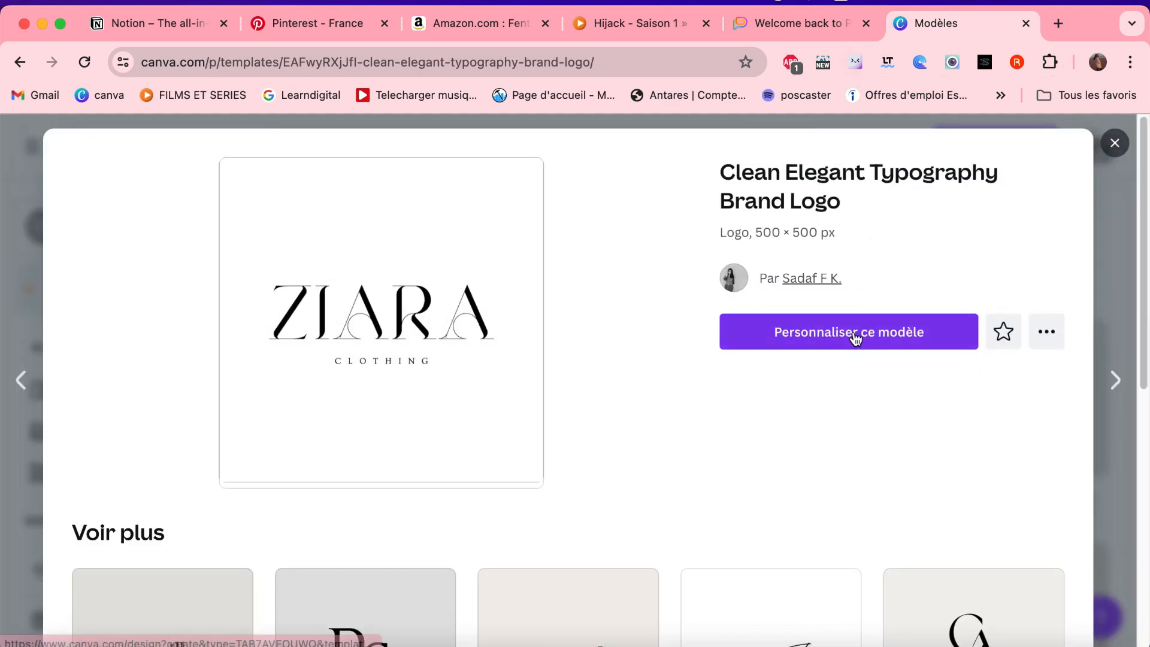
click(855, 336)
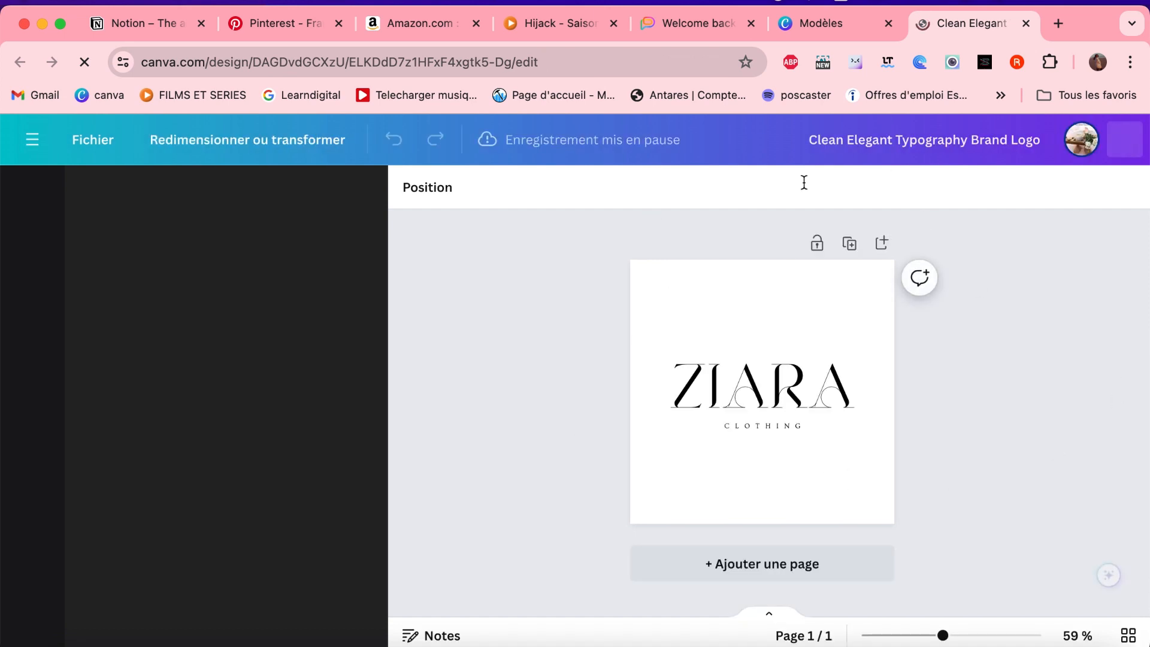
- Replace the CLOTHING subtitle under ZIARA with "COLLECTION"
click(752, 426)
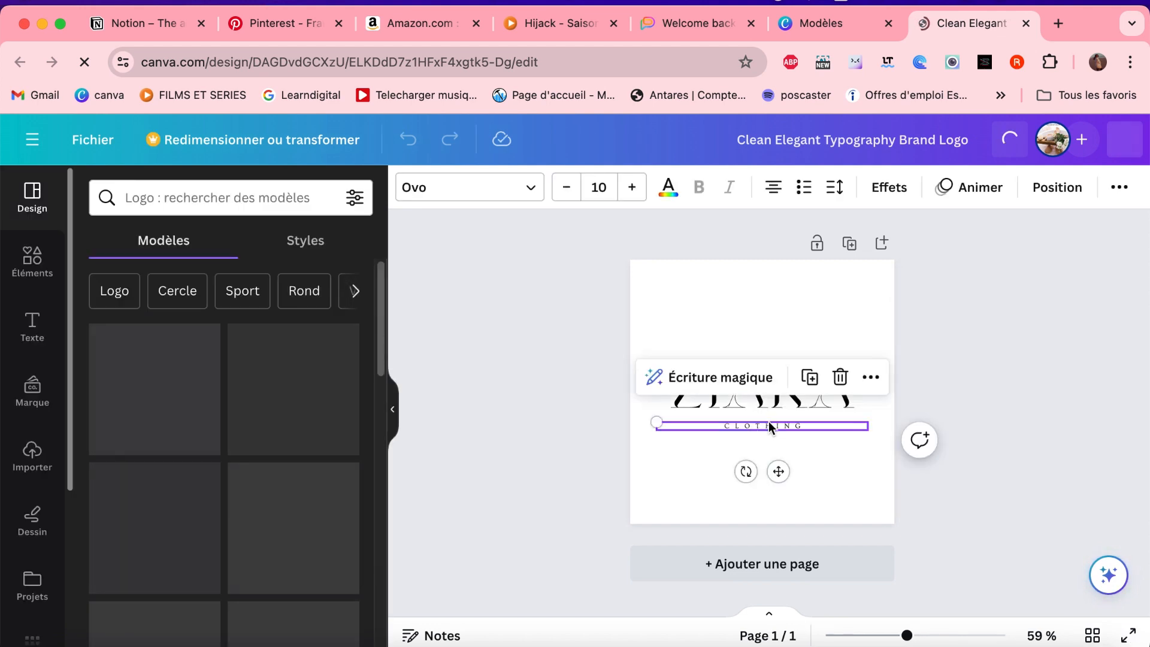
double_click(768, 423)
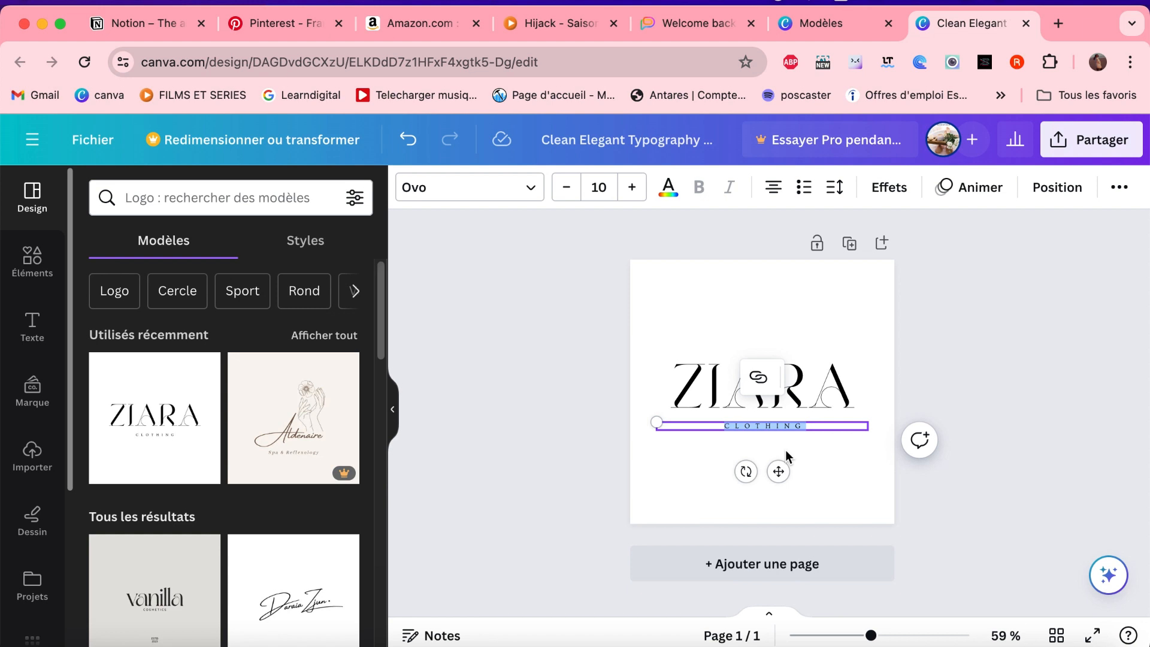
text(COLLECTION)
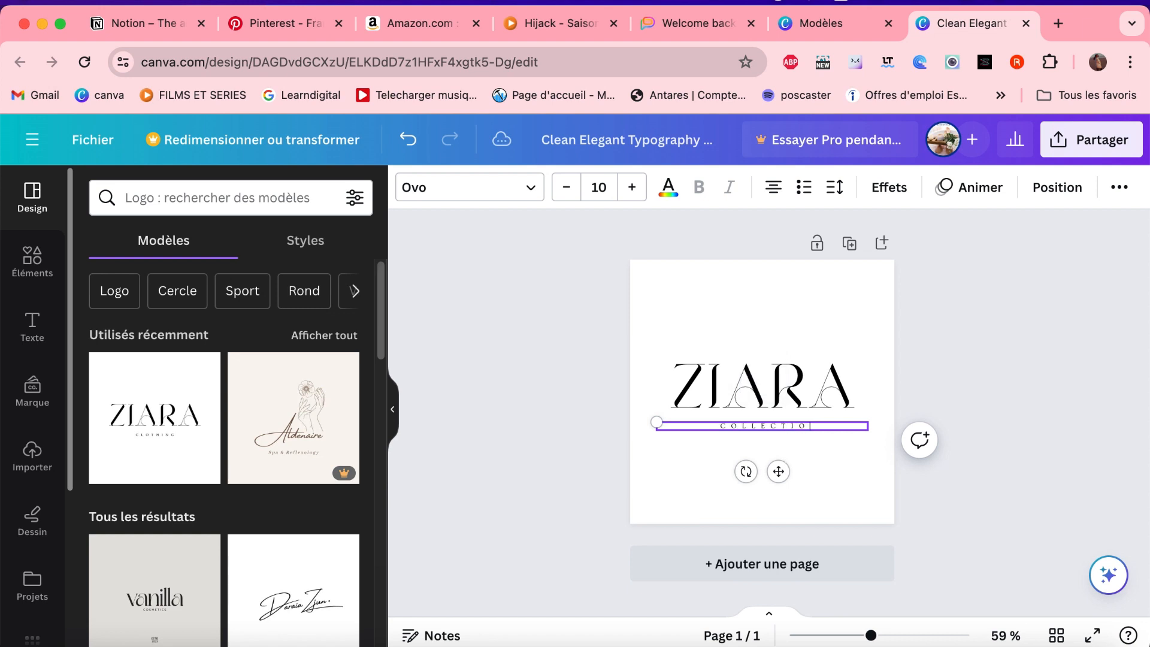
click(959, 338)
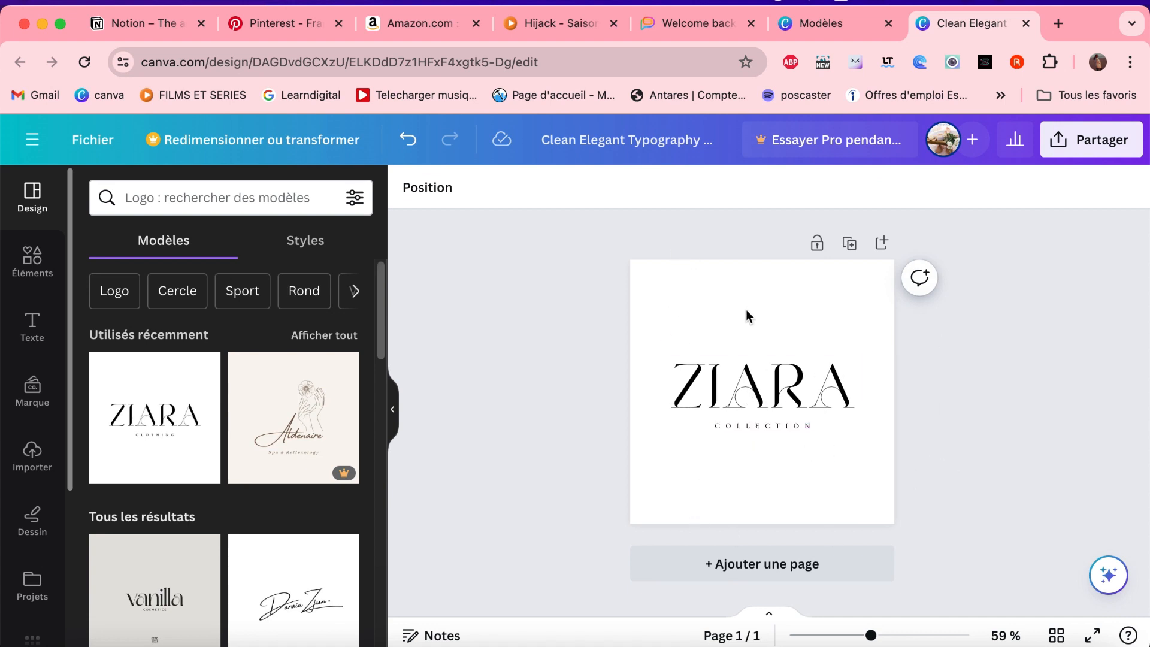
- Search the elements for "vetement" and restrict the results to illustrations
click(34, 274)
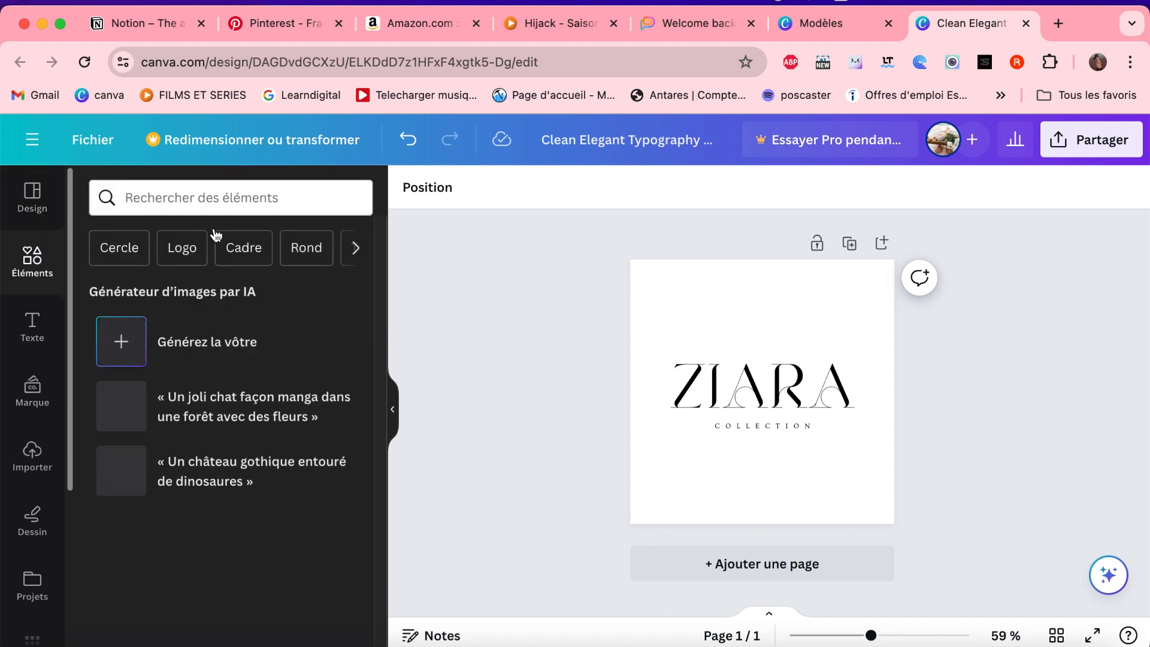
click(207, 197)
text(vetement)
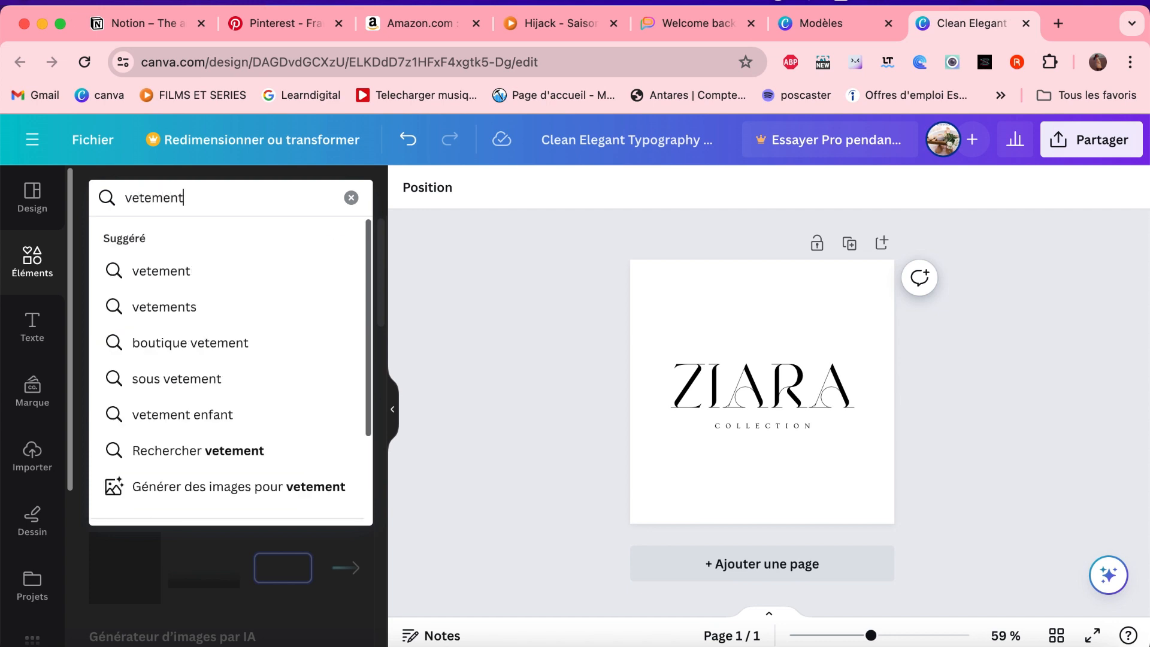
key(Return)
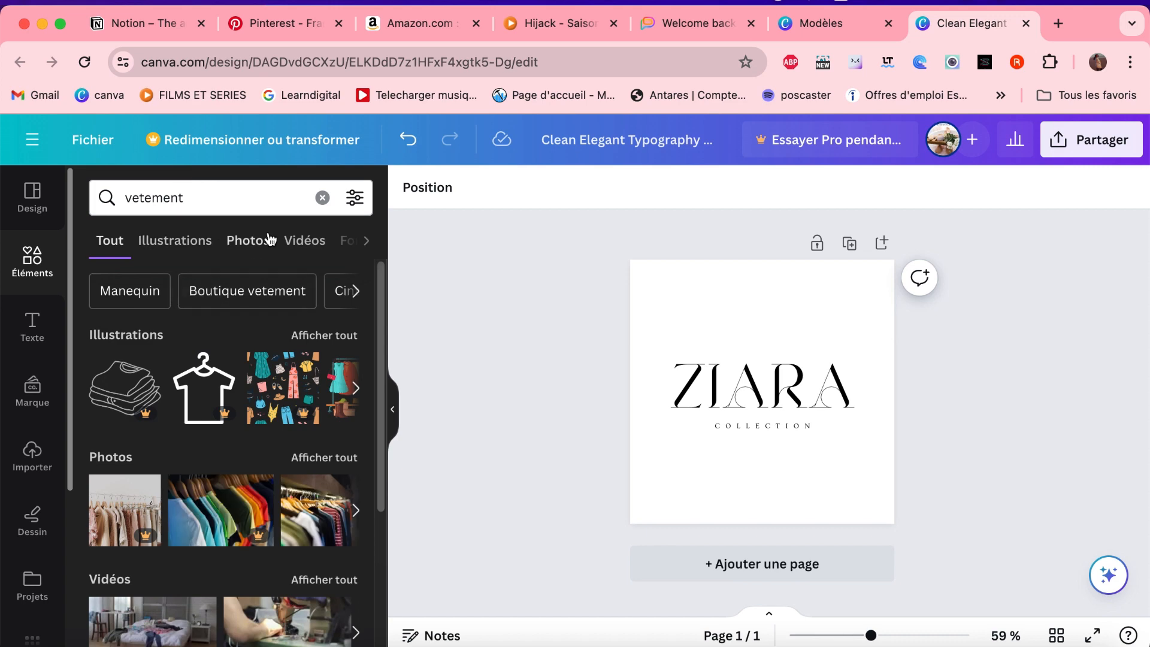
scroll(263, 425, down, 2)
scroll(264, 425, down, 2)
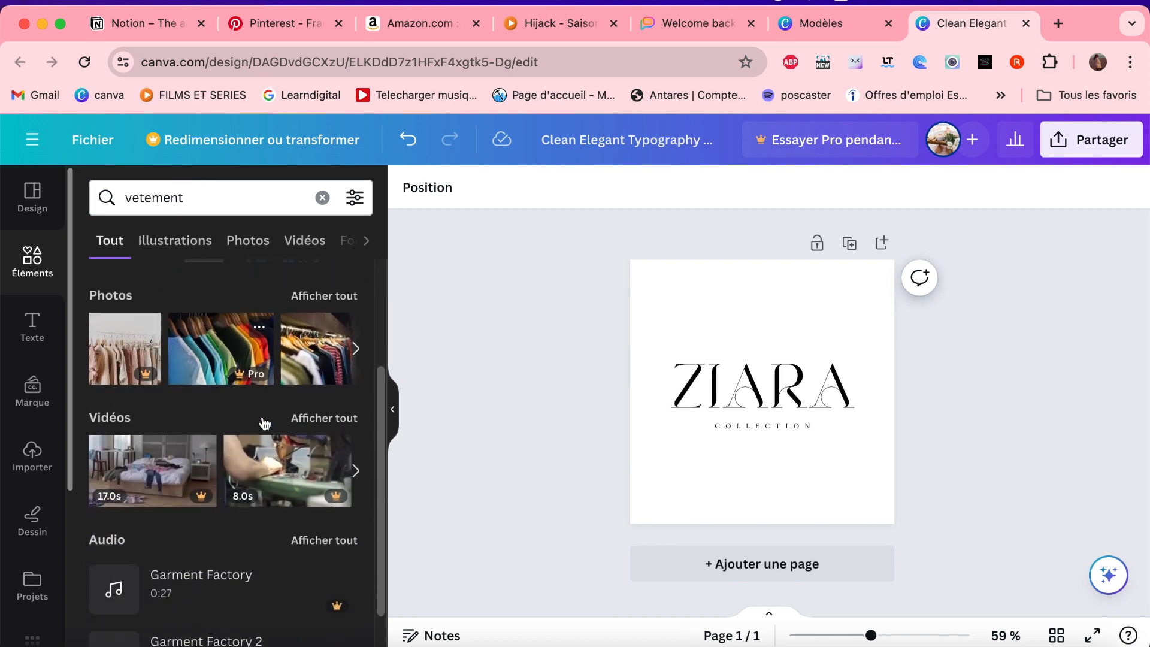
click(99, 255)
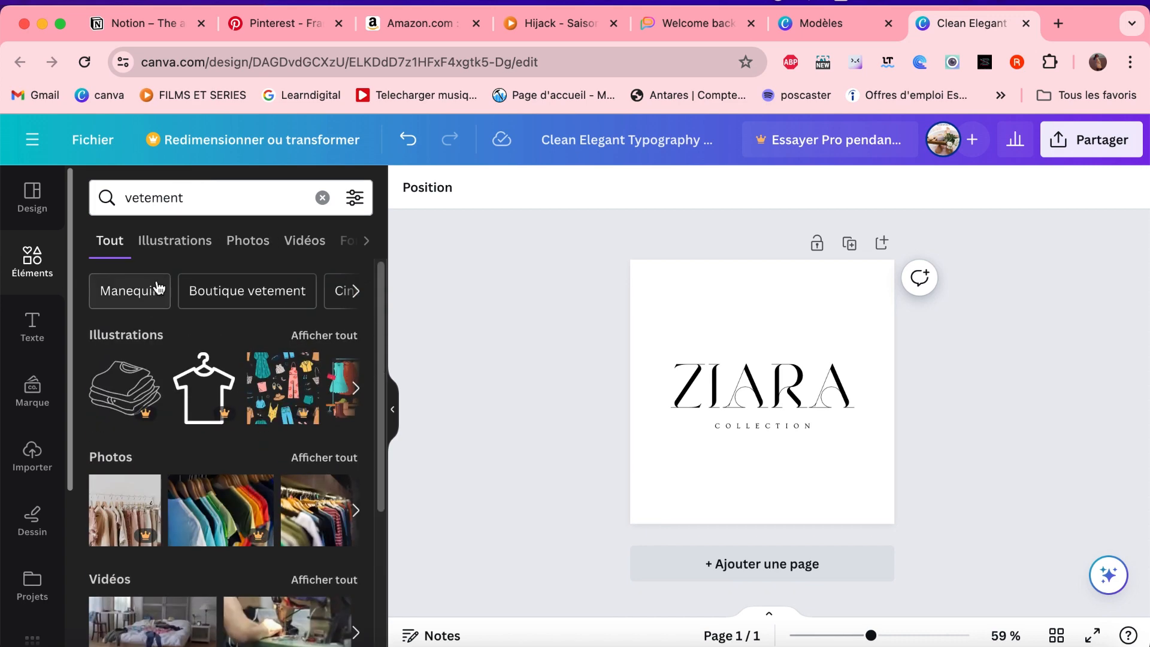
click(356, 298)
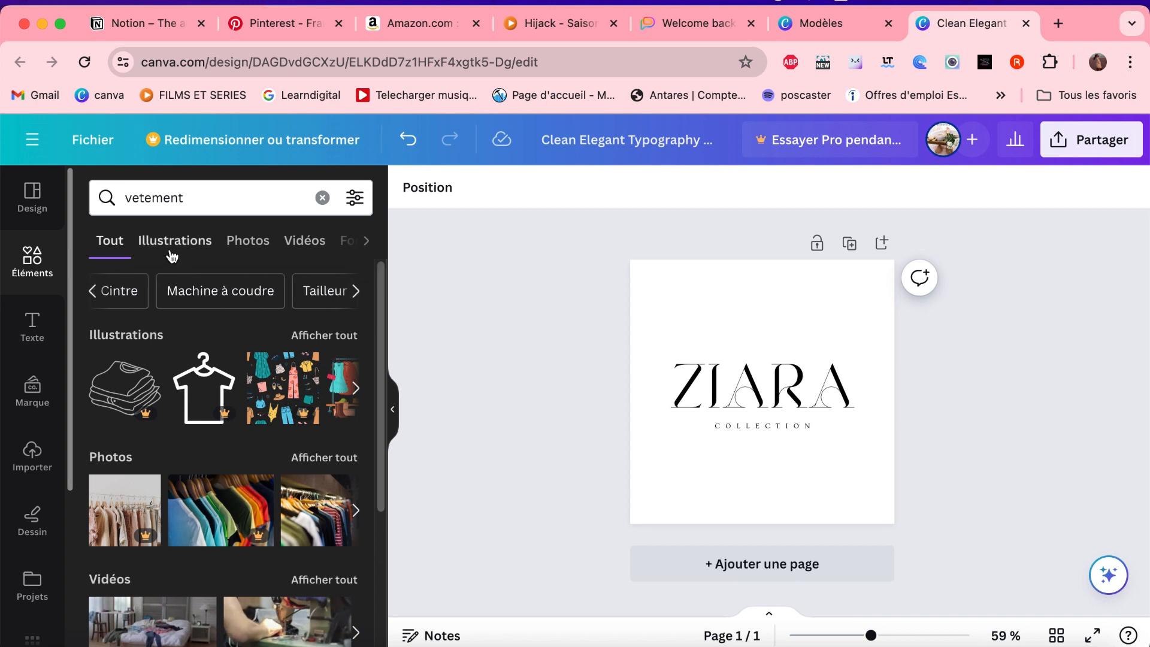
click(174, 245)
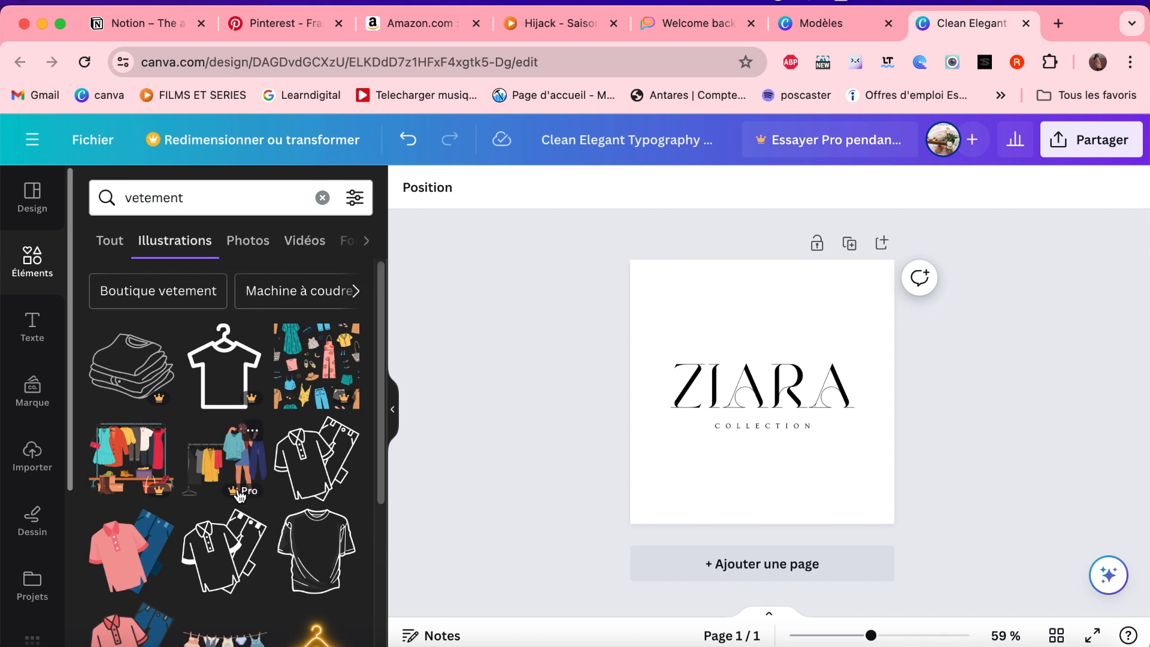
- Insert the outlined plain T-shirt illustration, enlarge it and place it roughly centred over the ZIARA logo text
click(323, 568)
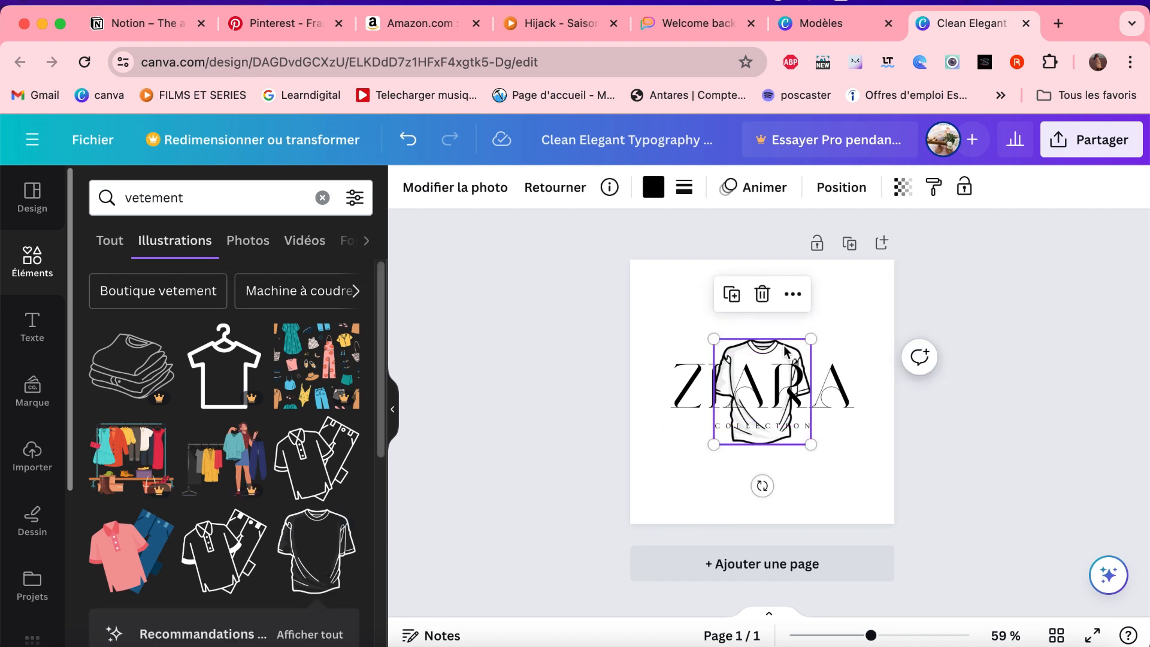
drag(785, 351, 789, 312)
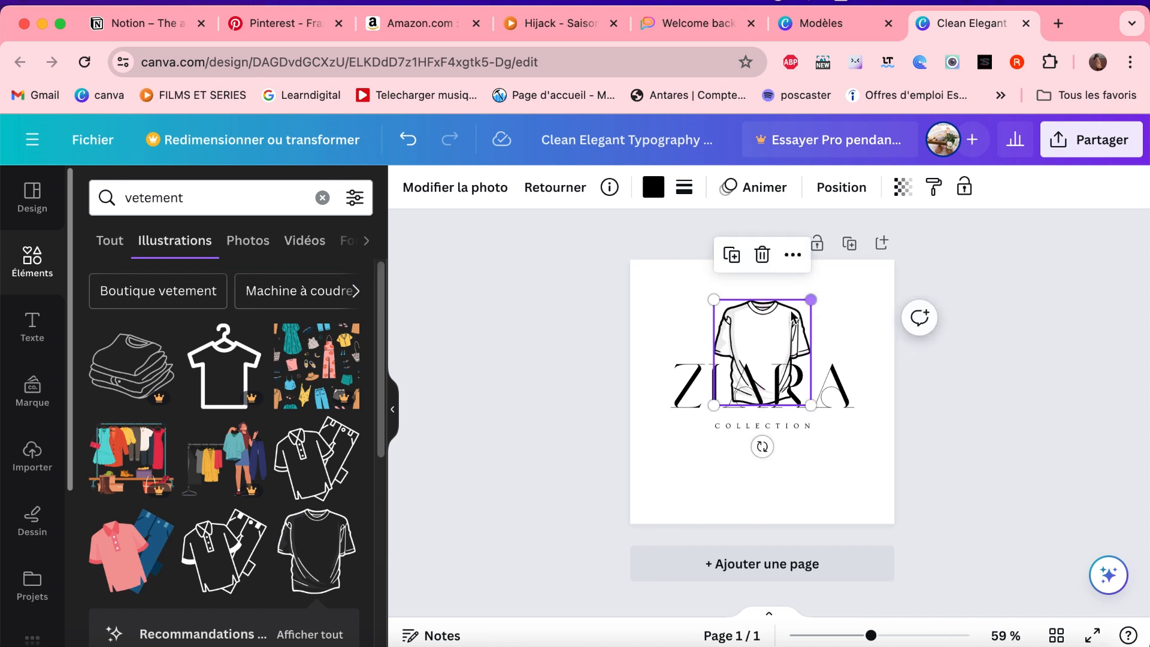
drag(714, 405, 691, 429)
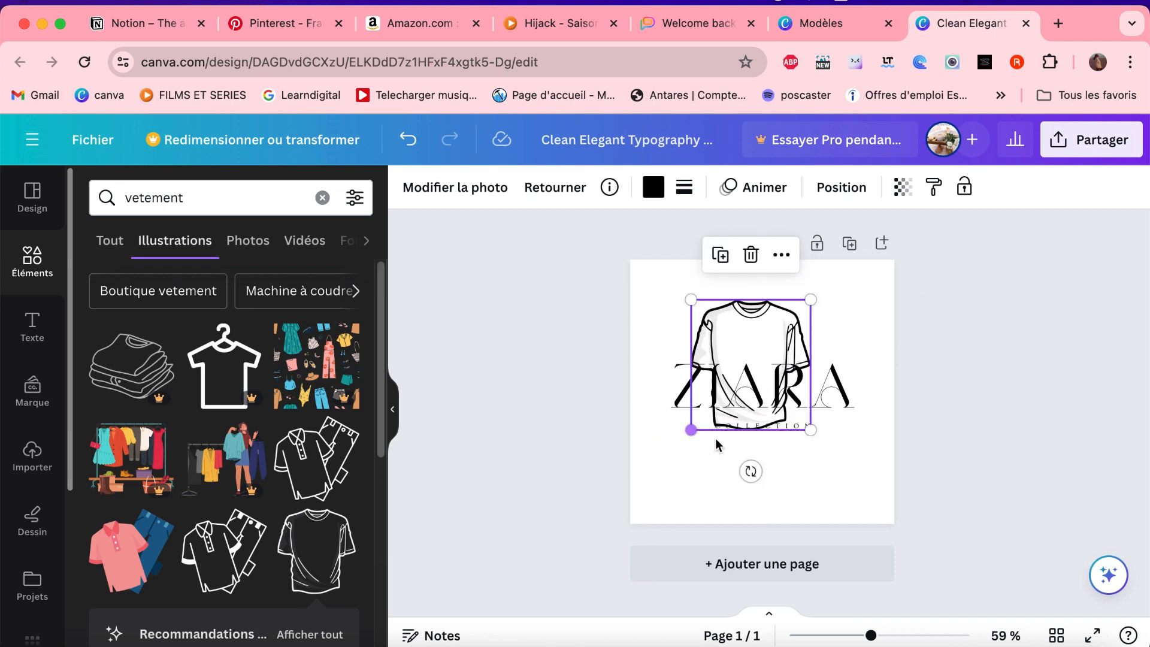
drag(810, 430, 833, 454)
drag(776, 341, 781, 335)
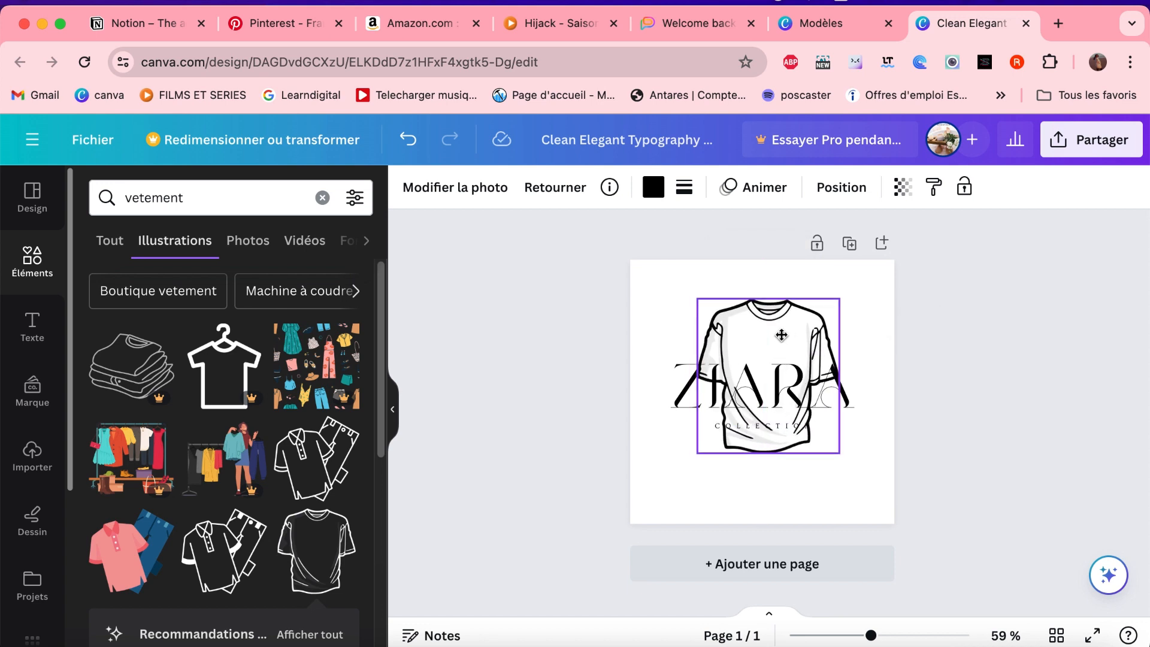
click(679, 483)
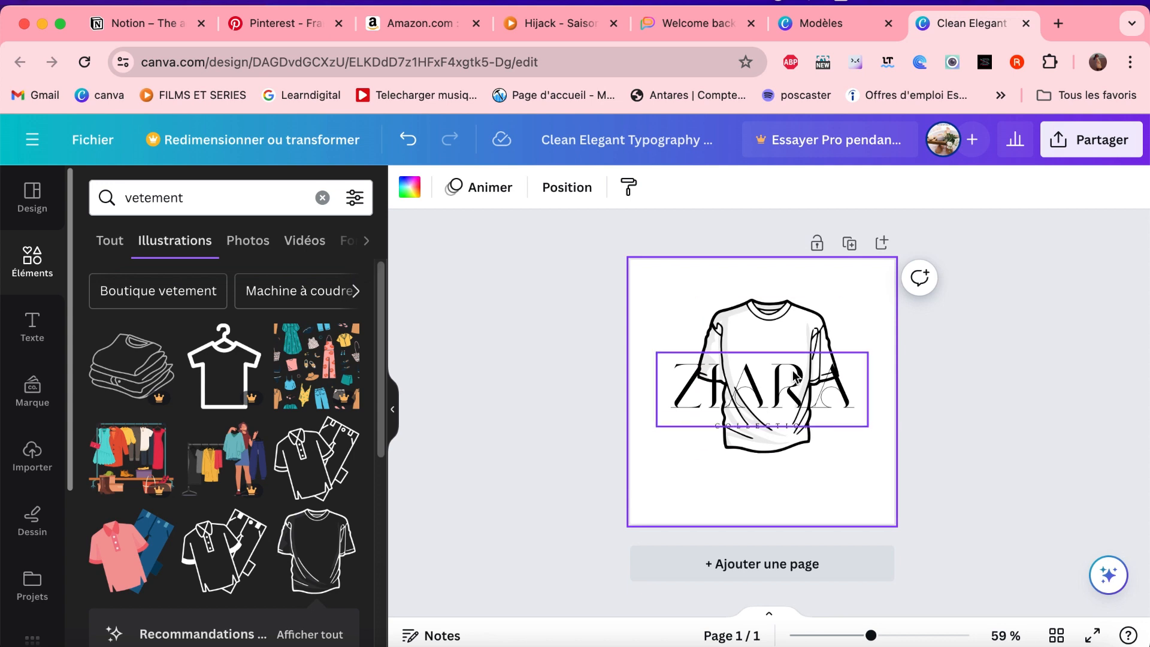
- Set the text colour of the COLLECTION subtitle to orange #ff914d
click(766, 426)
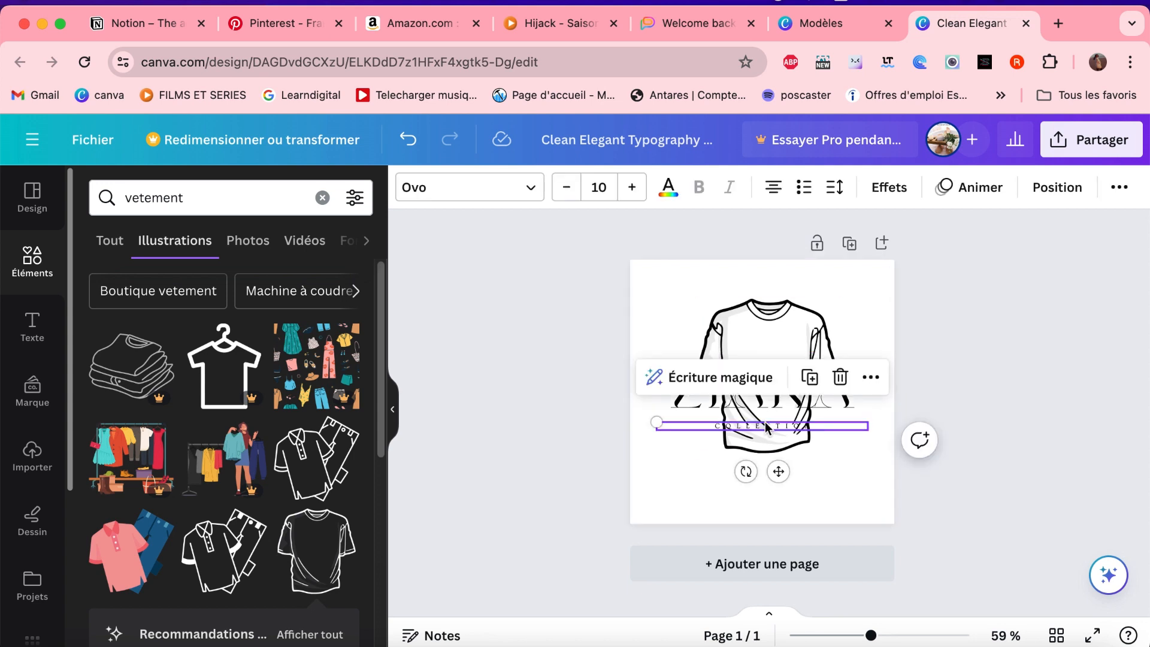
click(668, 192)
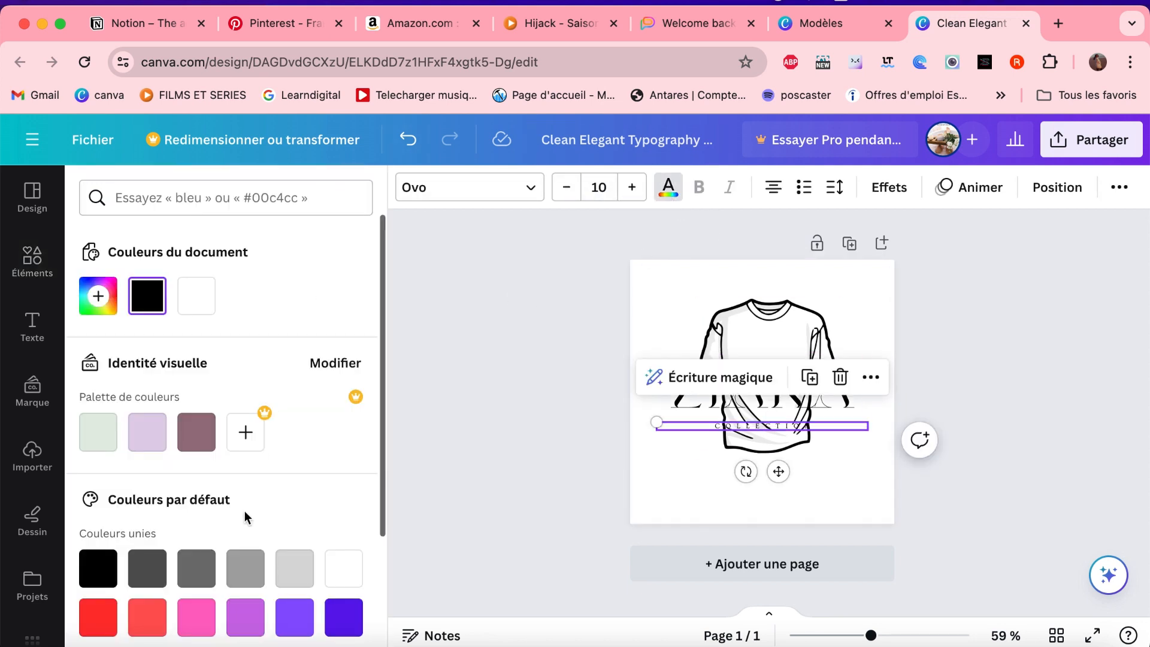
scroll(246, 509, down, 5)
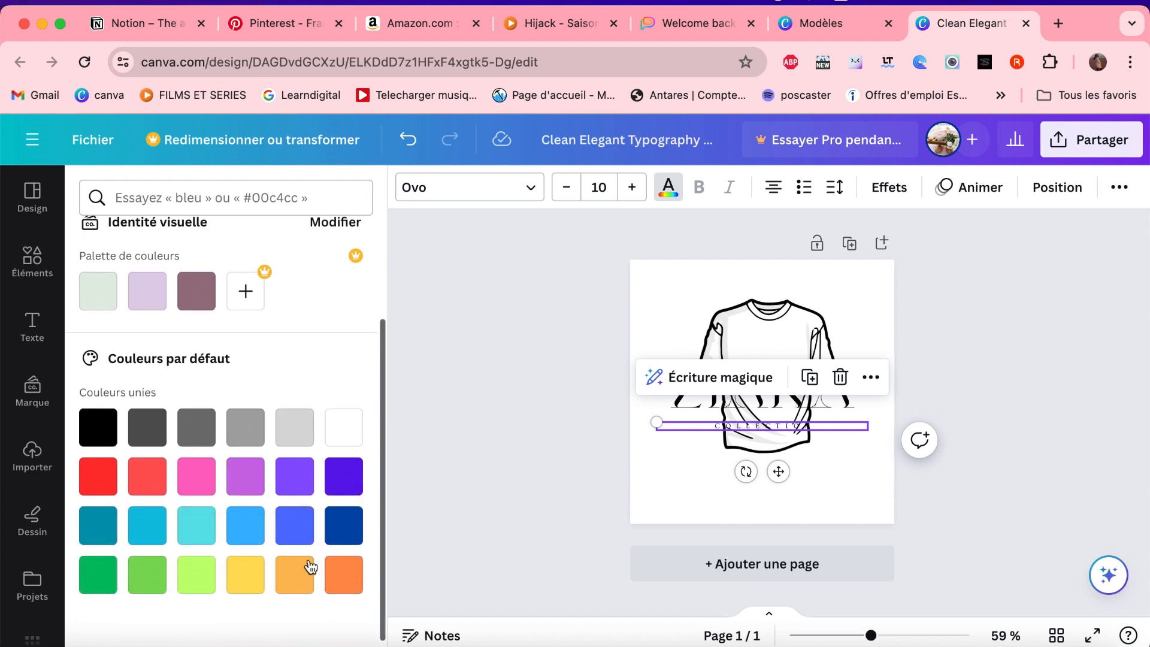
click(359, 578)
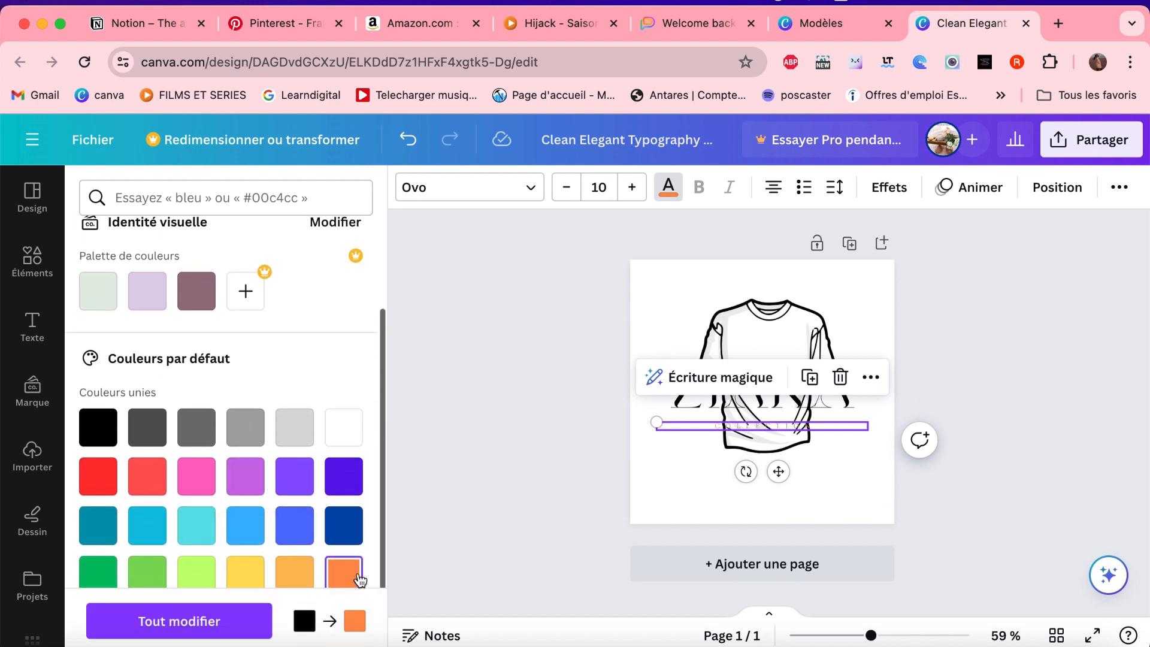
click(529, 389)
- Set the text colour of the ZIARA title to the orange from the document colours
click(683, 410)
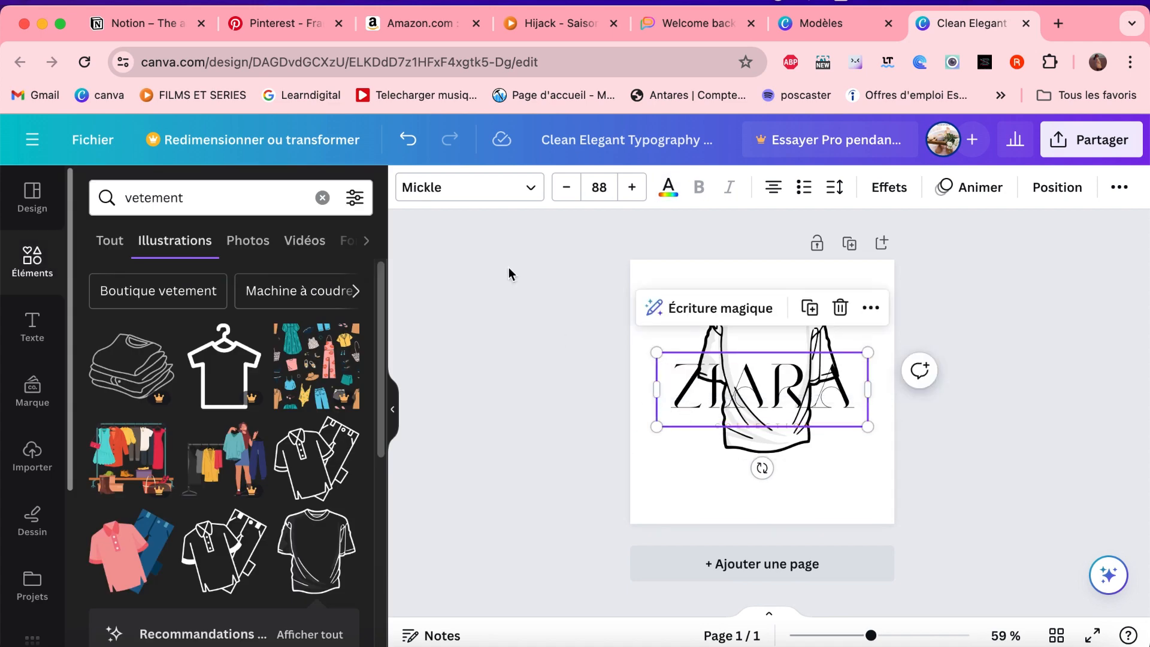
click(668, 187)
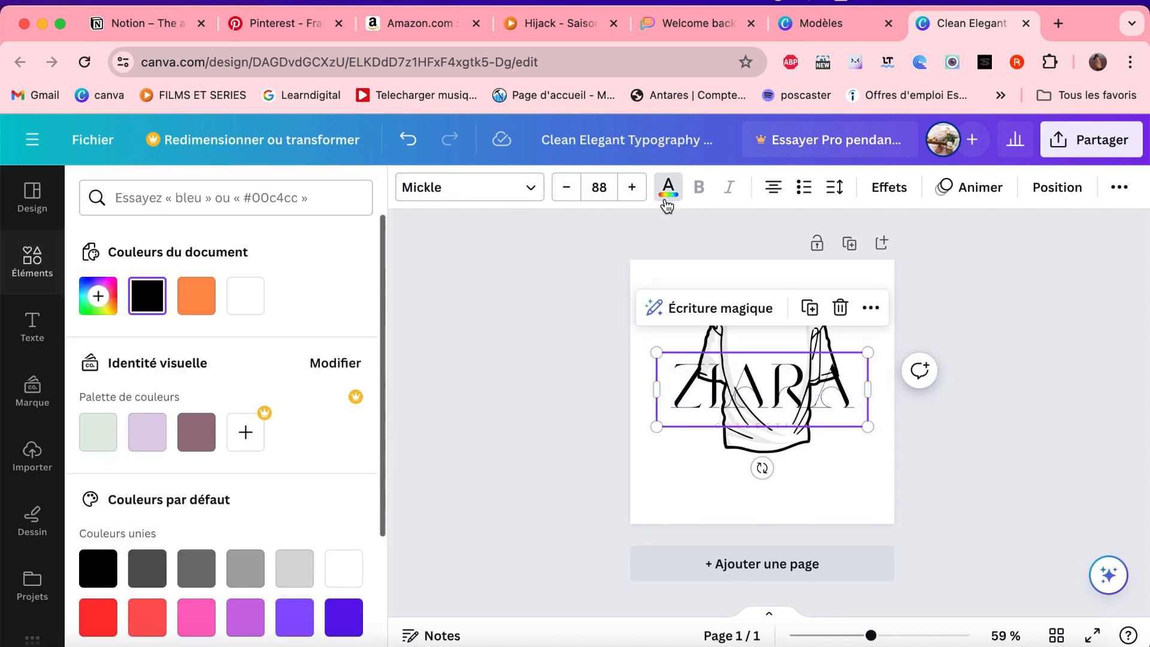
click(193, 302)
click(485, 425)
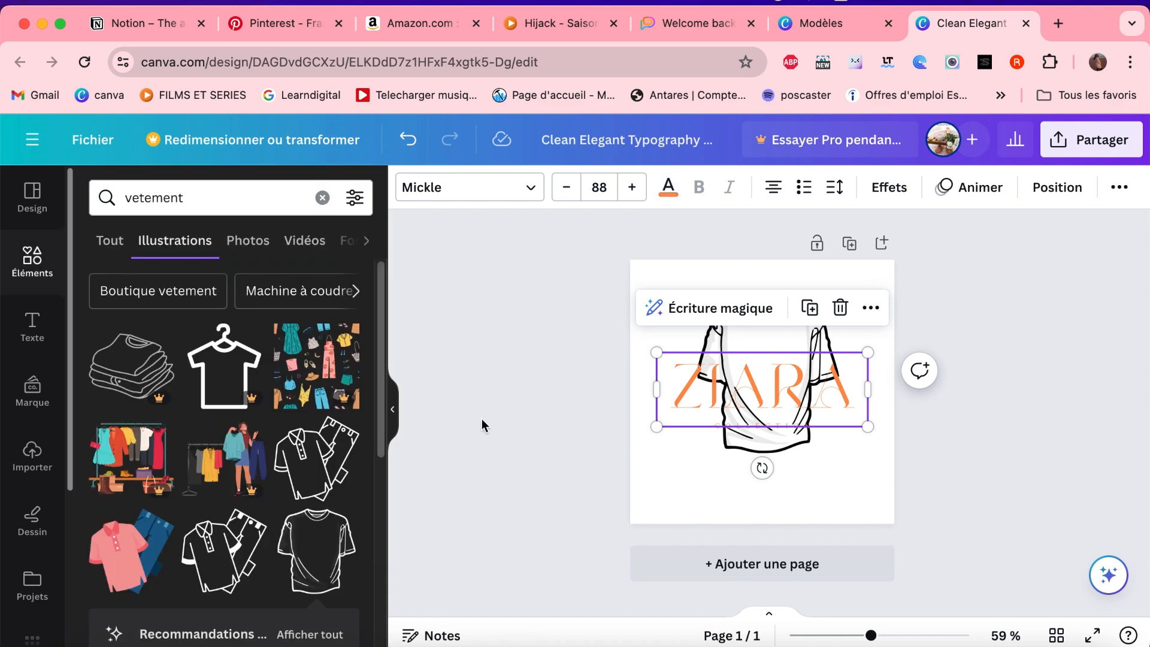
- Set the text colour of the COLLECTION subtitle to black #000000
click(777, 429)
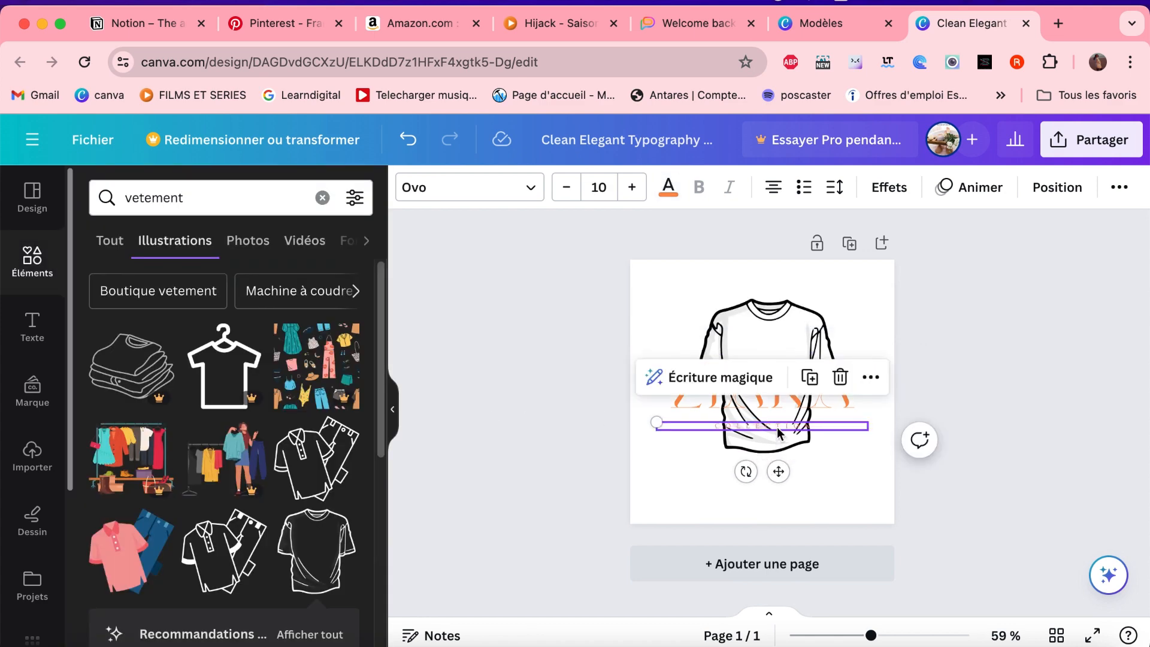
click(668, 187)
click(144, 305)
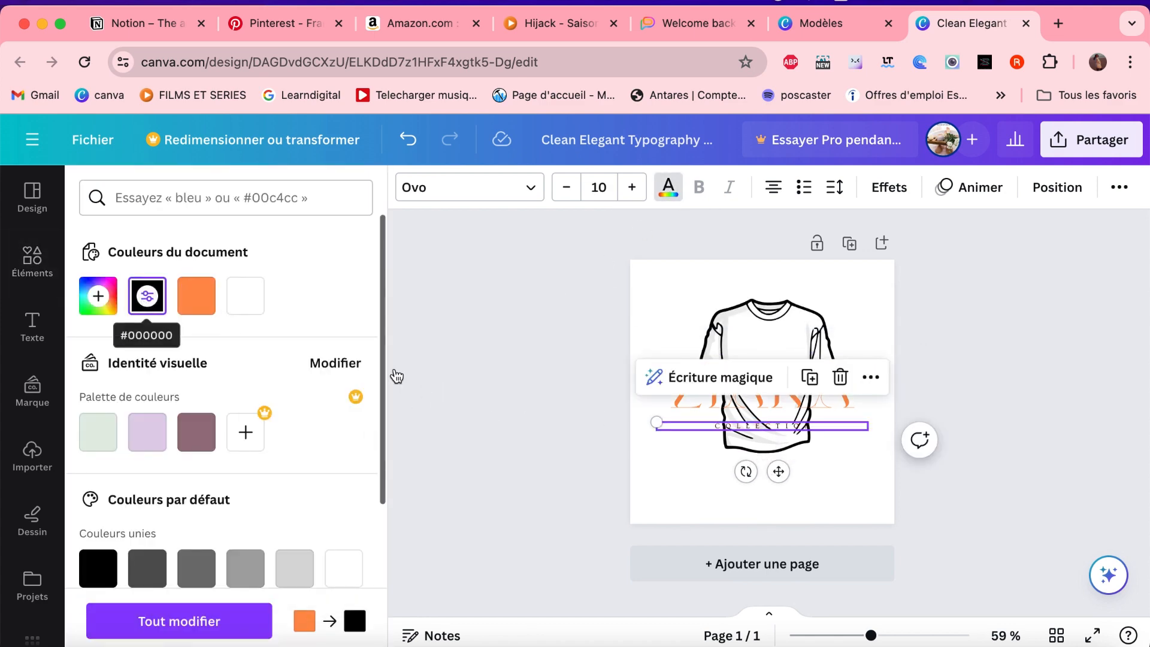
click(570, 418)
click(569, 419)
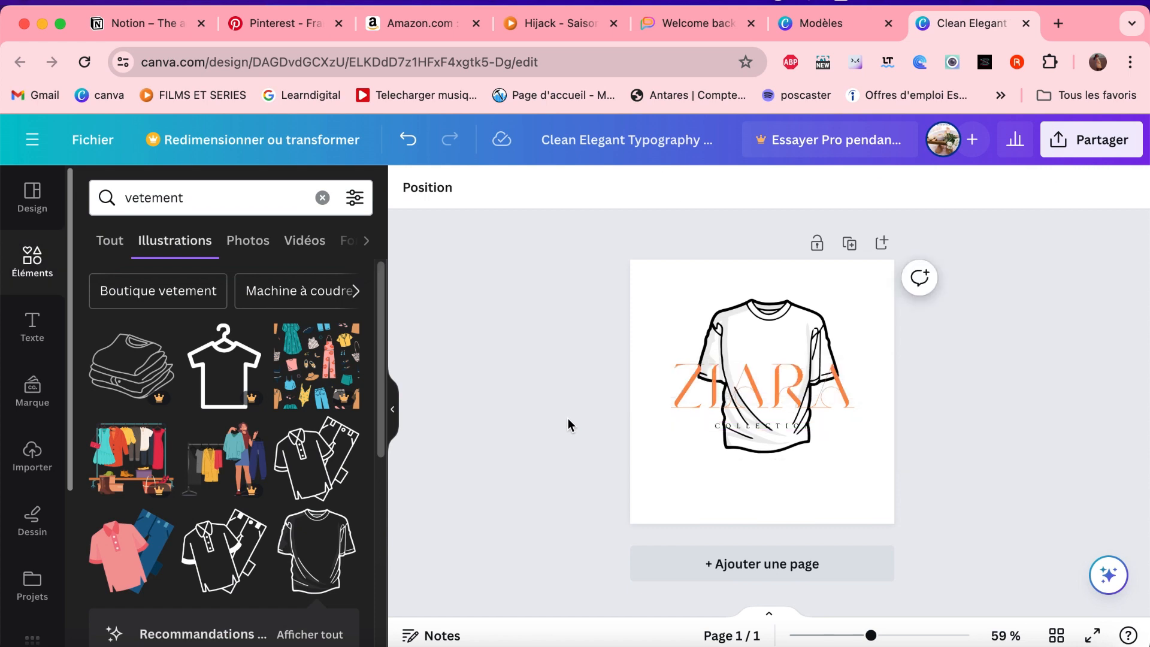
- Set the page background to the default yellow-to-orange gradient
click(675, 469)
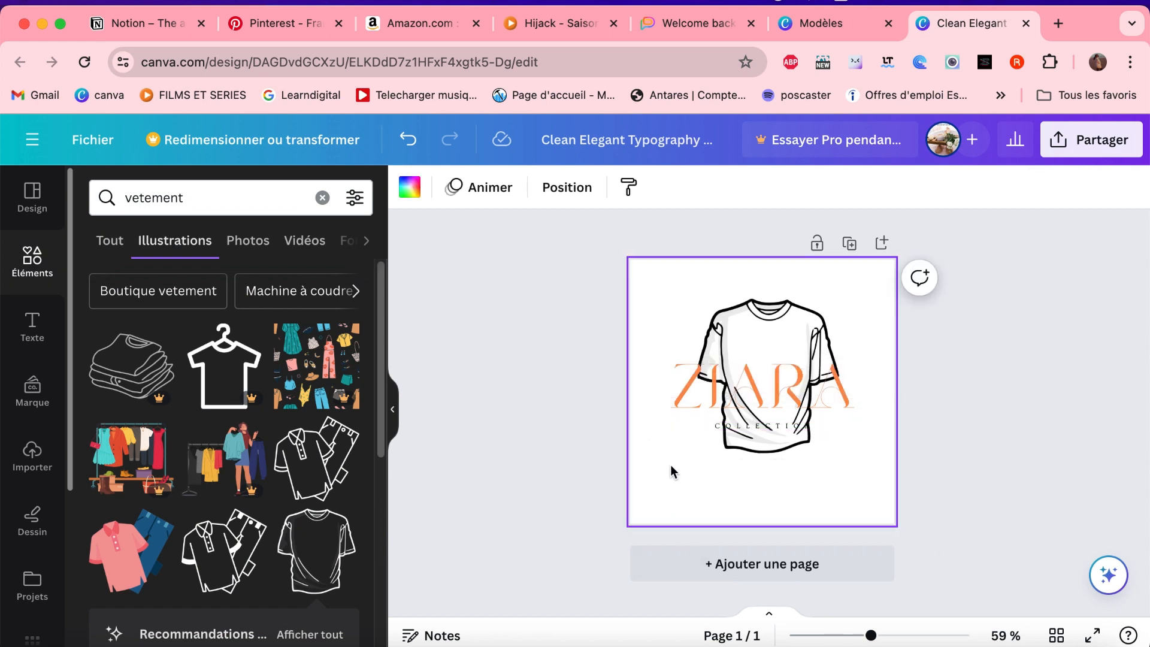
click(409, 188)
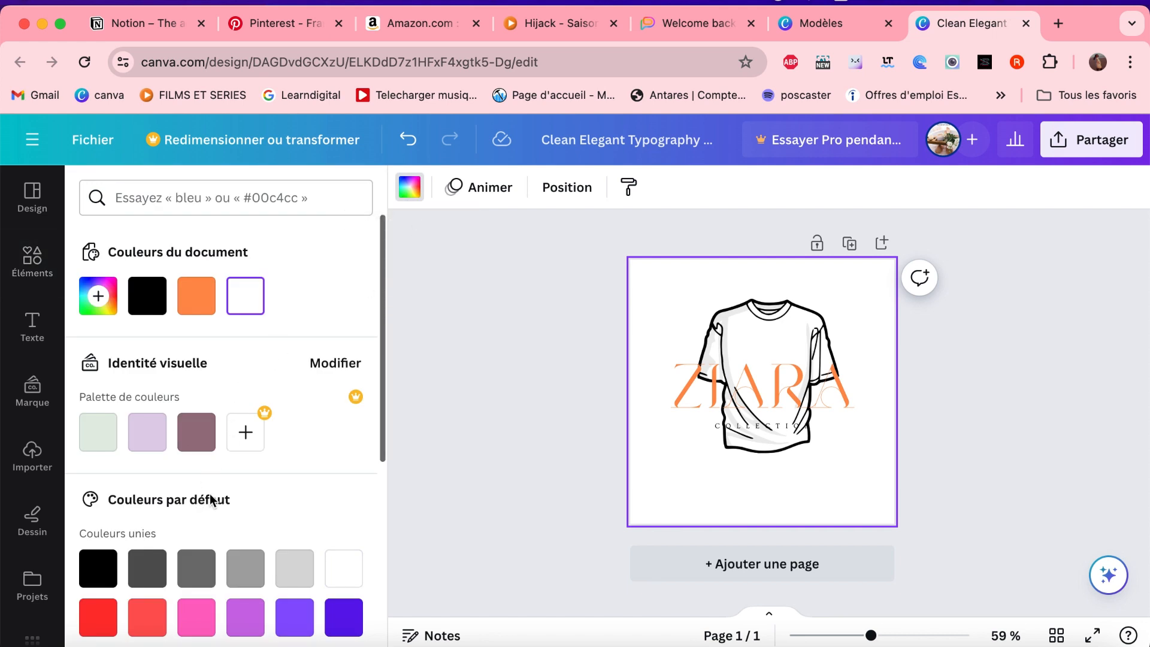
scroll(313, 495, down, 5)
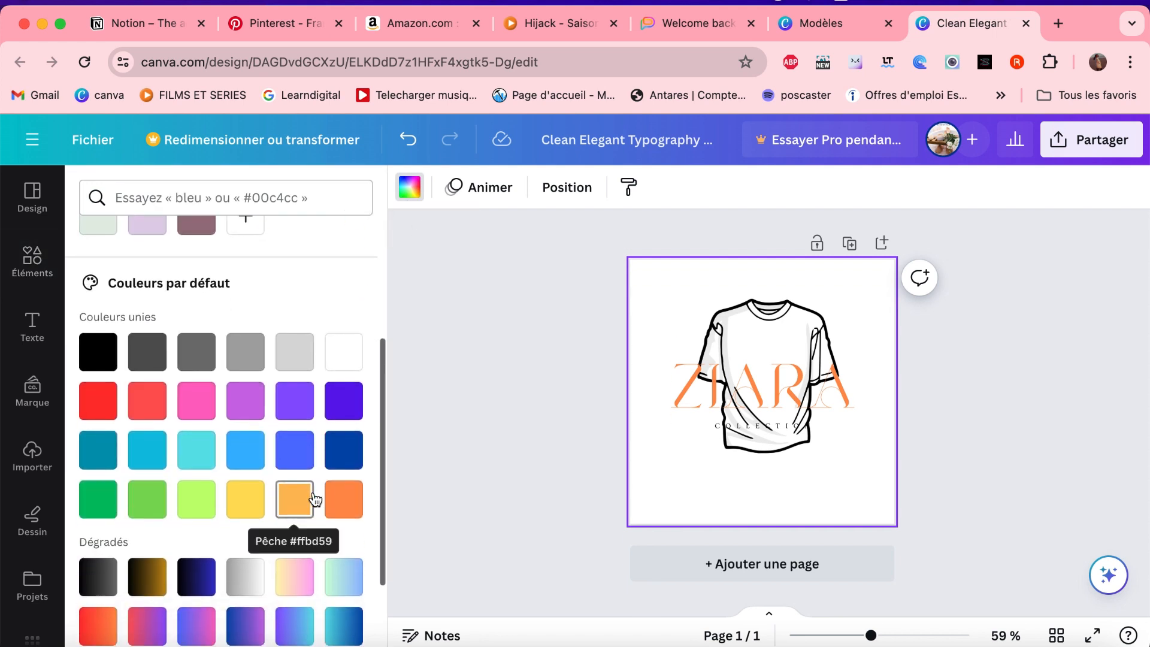
click(246, 568)
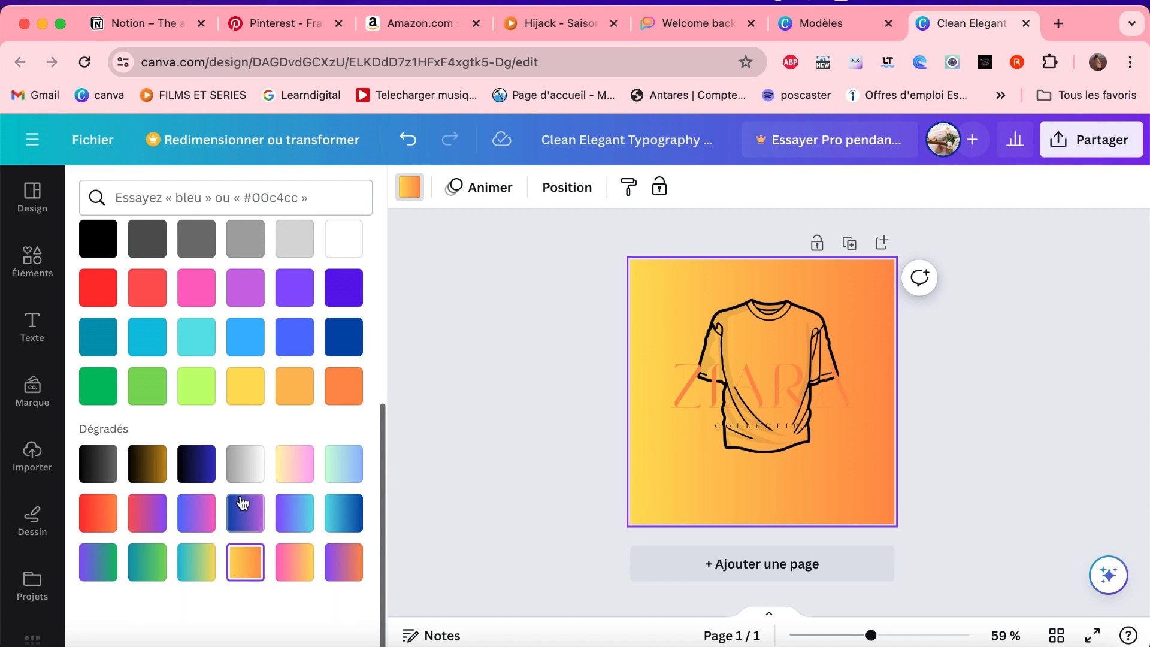
scroll(256, 399, up, 1)
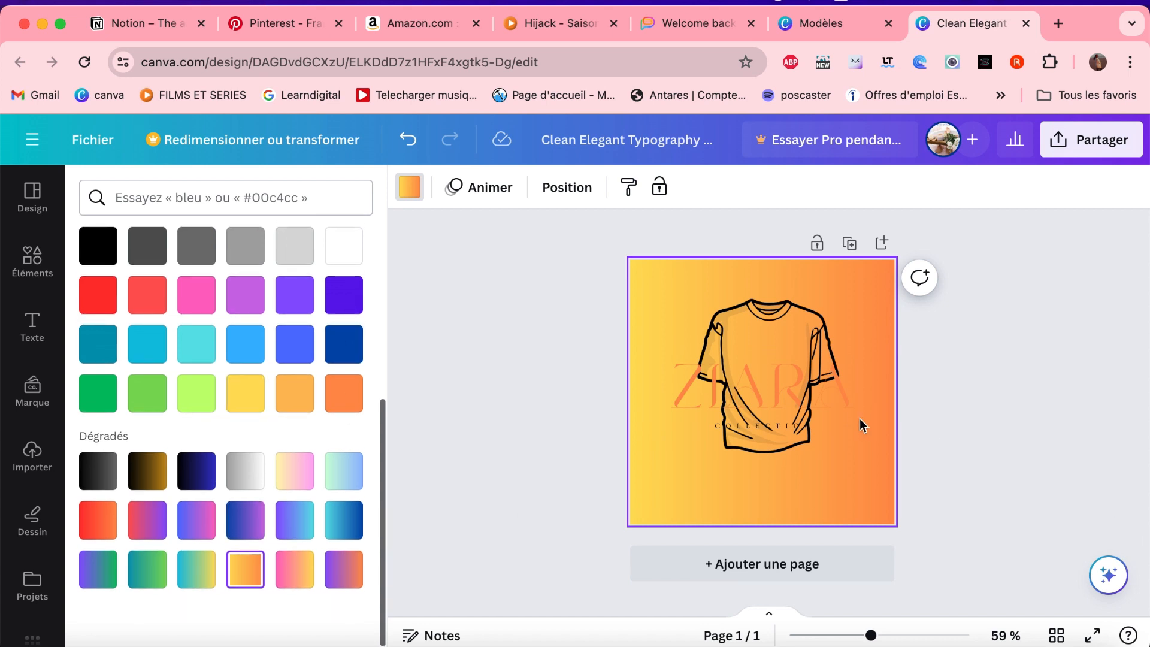
- Set the text colour of the ZIARA title to the black from the document colours
click(827, 393)
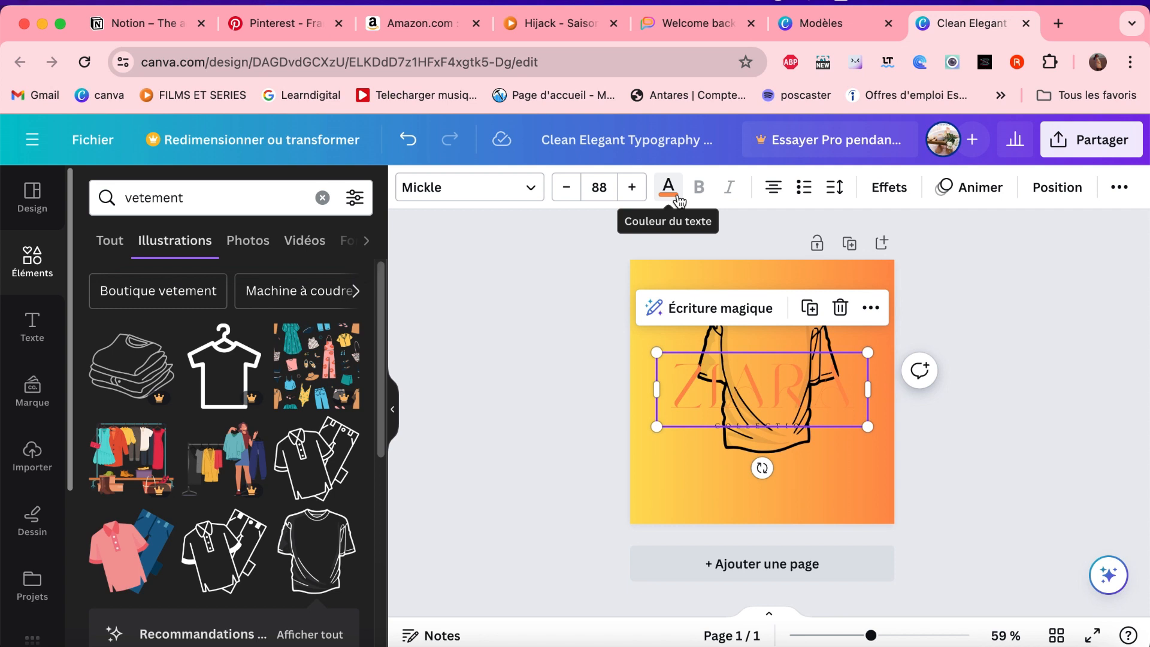
click(683, 483)
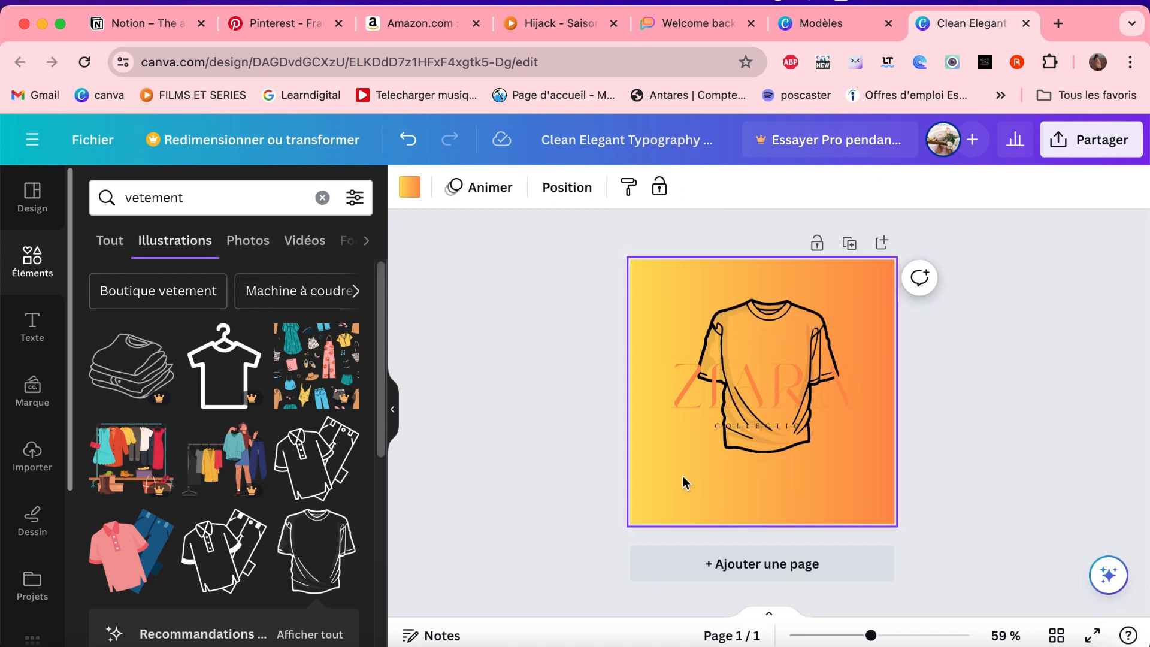
click(753, 389)
click(669, 189)
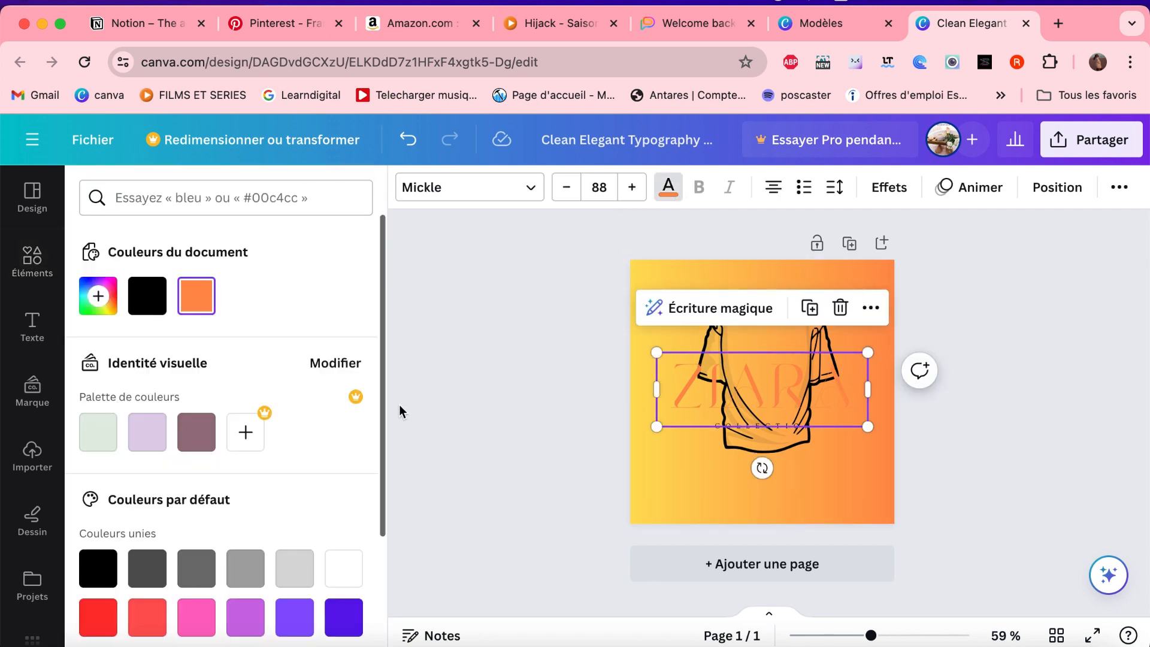
click(147, 295)
click(580, 455)
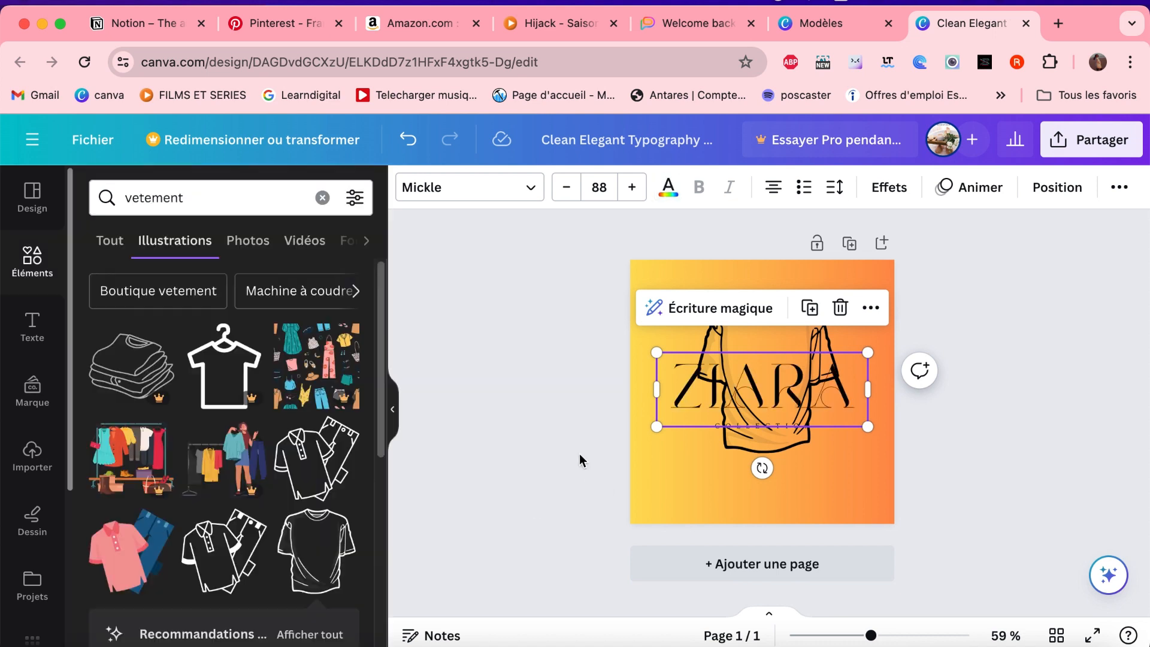
click(564, 430)
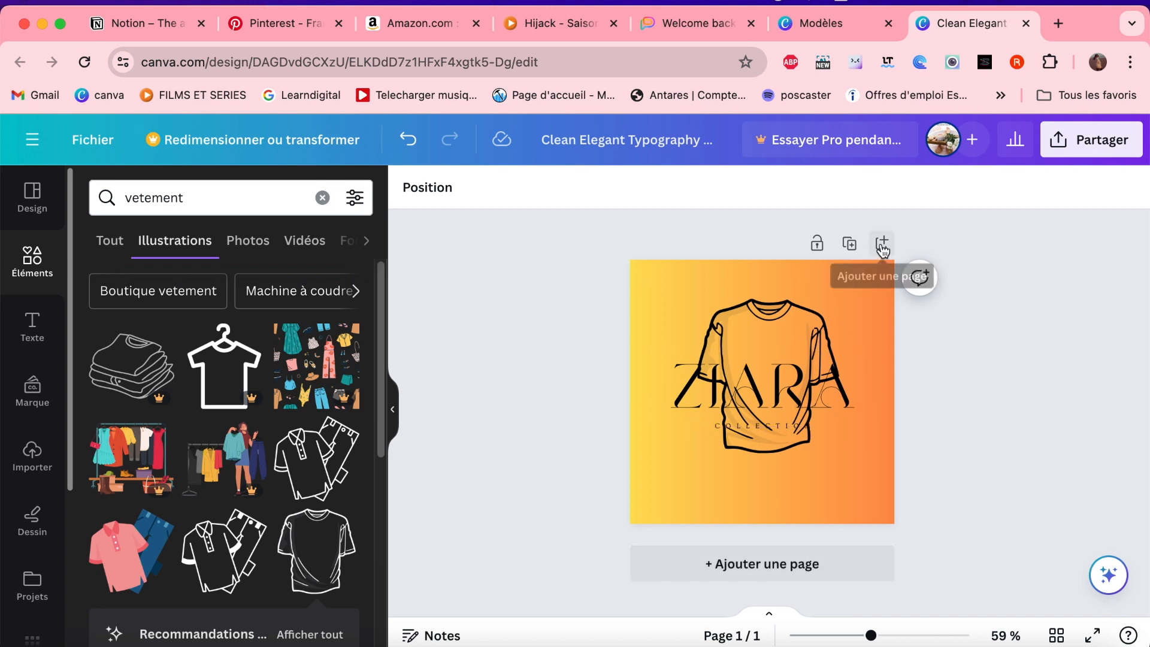
- Duplicate the logo page and delete the T-shirt and both texts from the copy, keeping its gradient background
click(851, 243)
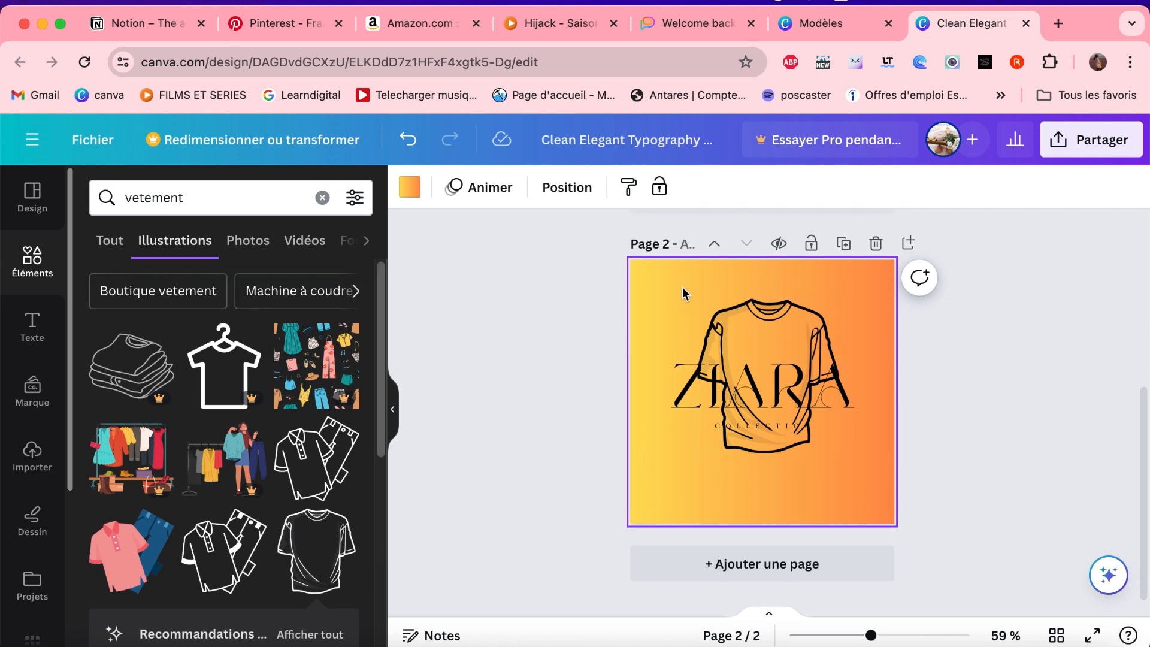
drag(683, 293, 915, 329)
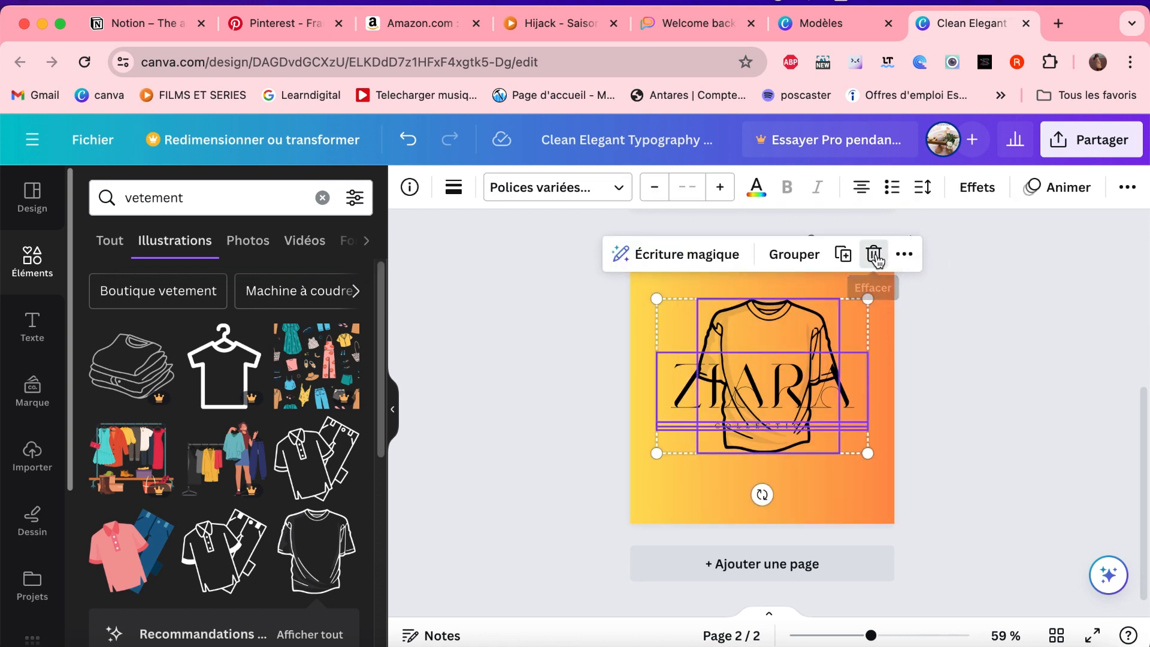
click(874, 256)
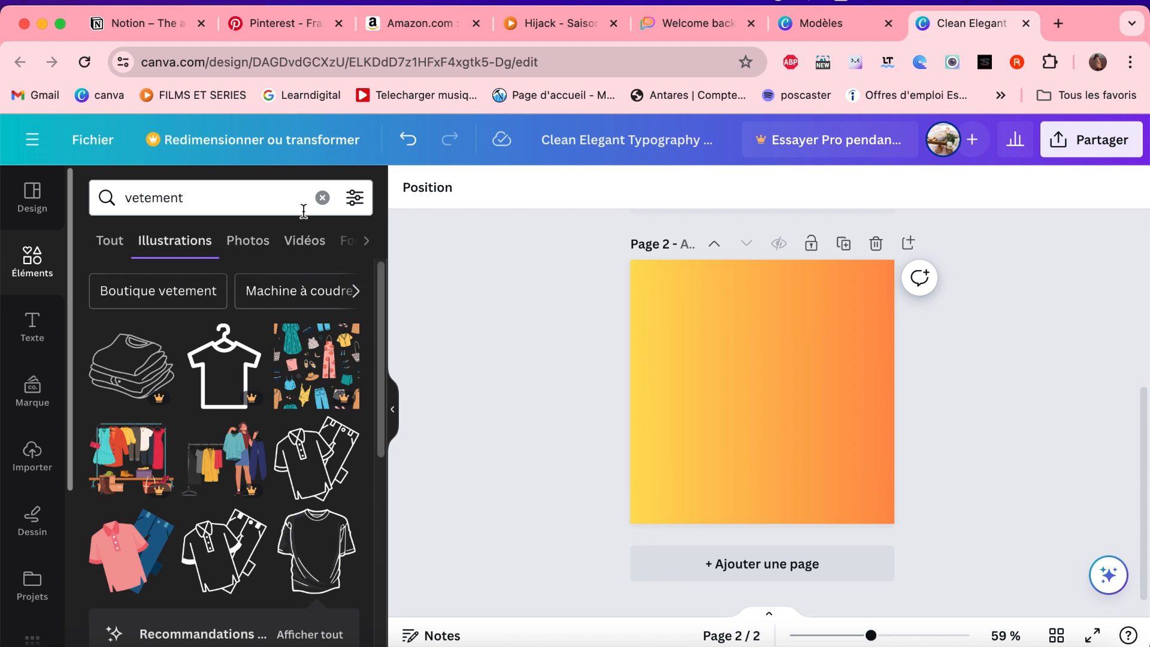
- Replace the "vetement" element search with a search for "mockup ordinateur"
click(322, 198)
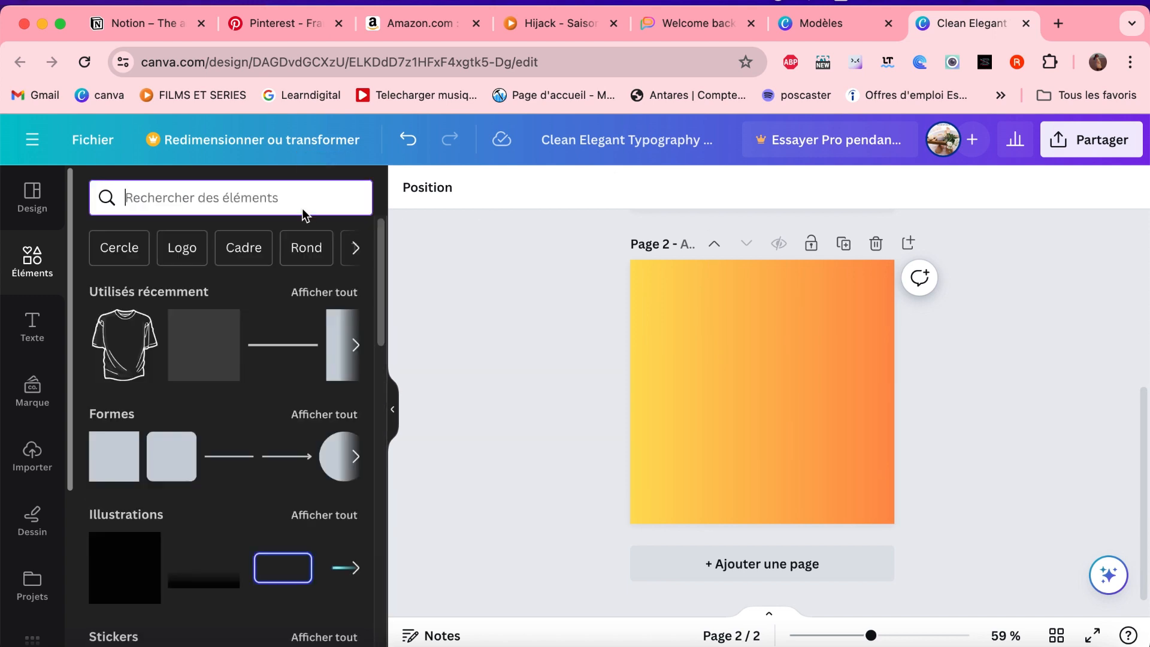
text(mo)
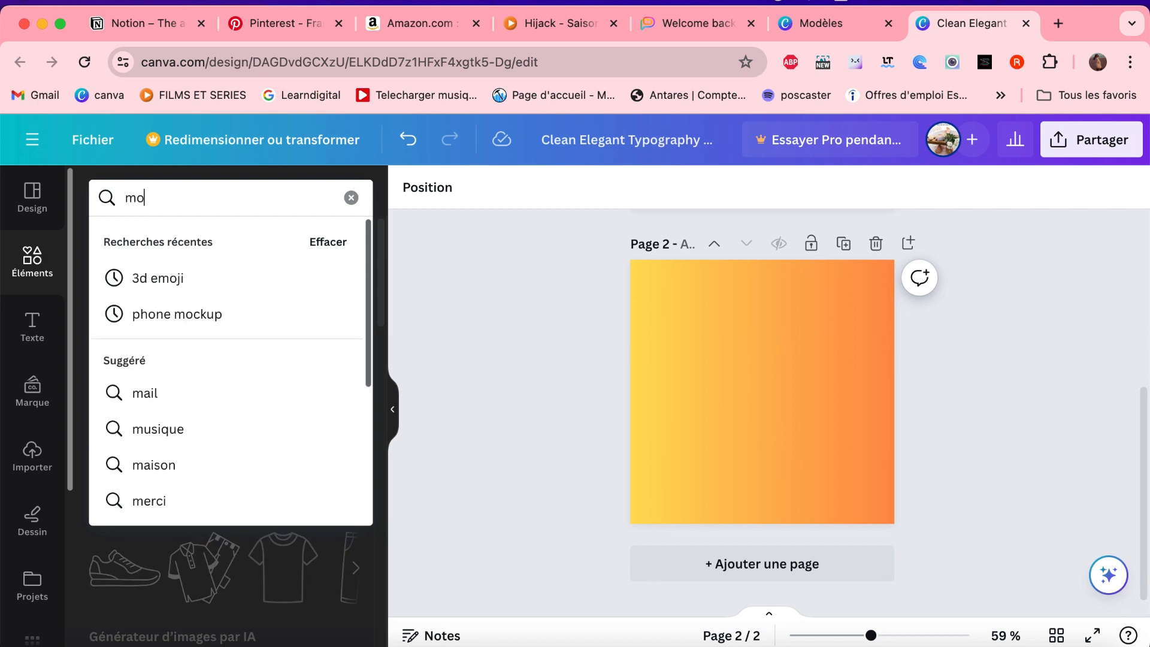
text(ckup)
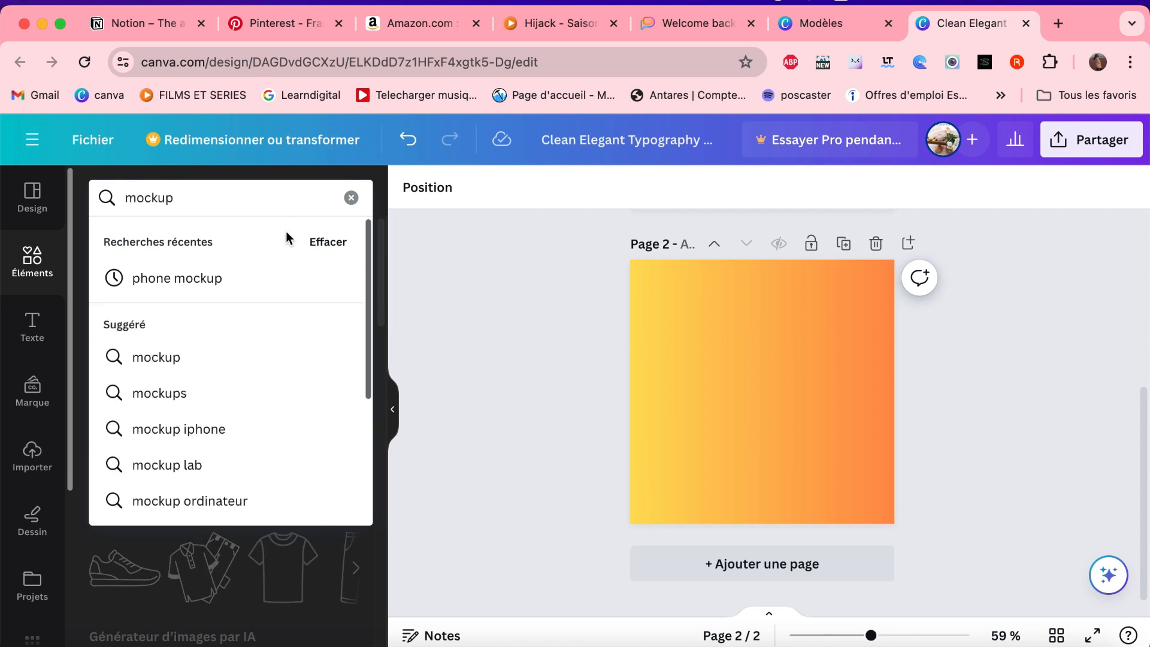
click(251, 508)
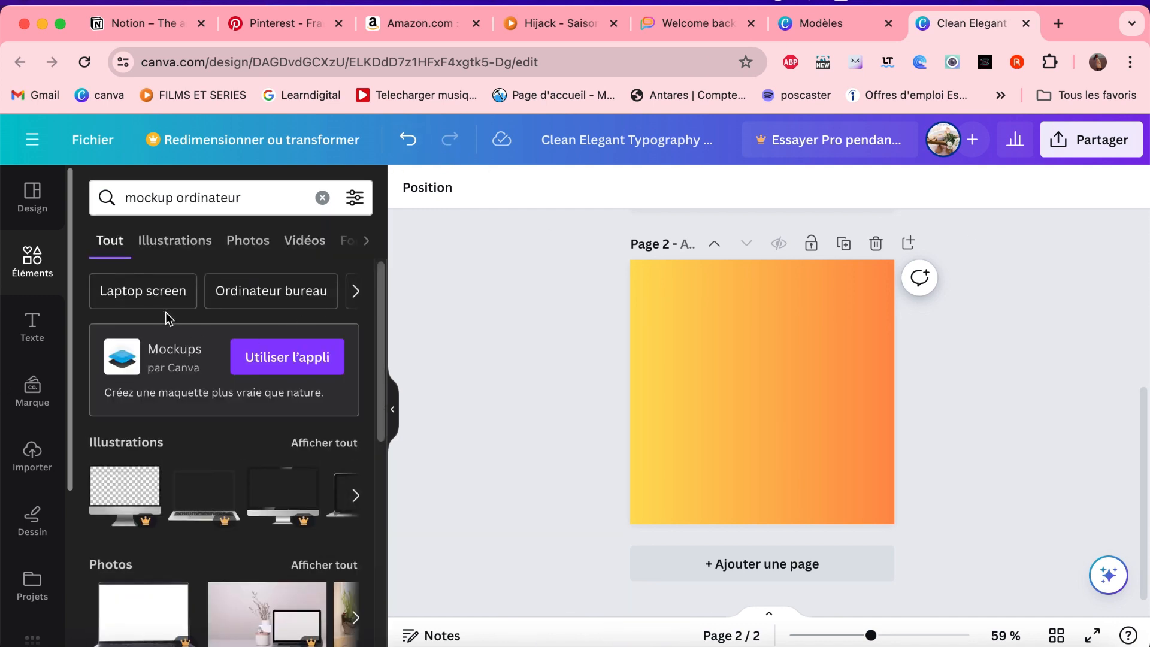
- Look through the computer mockup results across illustrations, photos, frames and videos for a suitable screen
scroll(218, 416, down, 4)
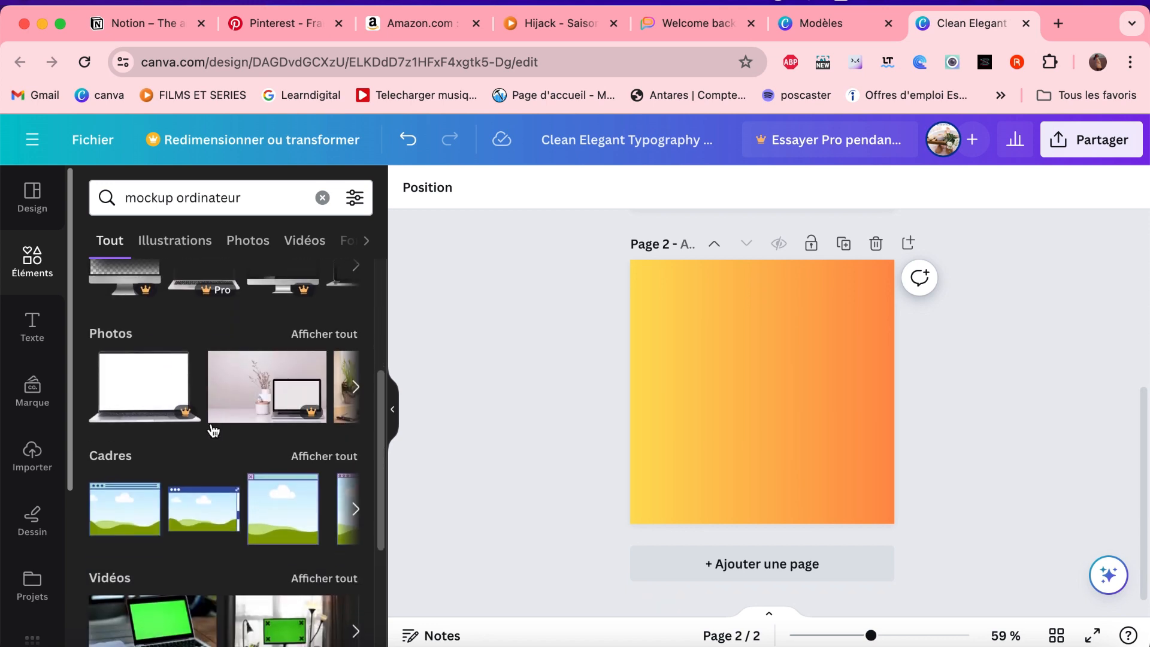
scroll(213, 431, down, 3)
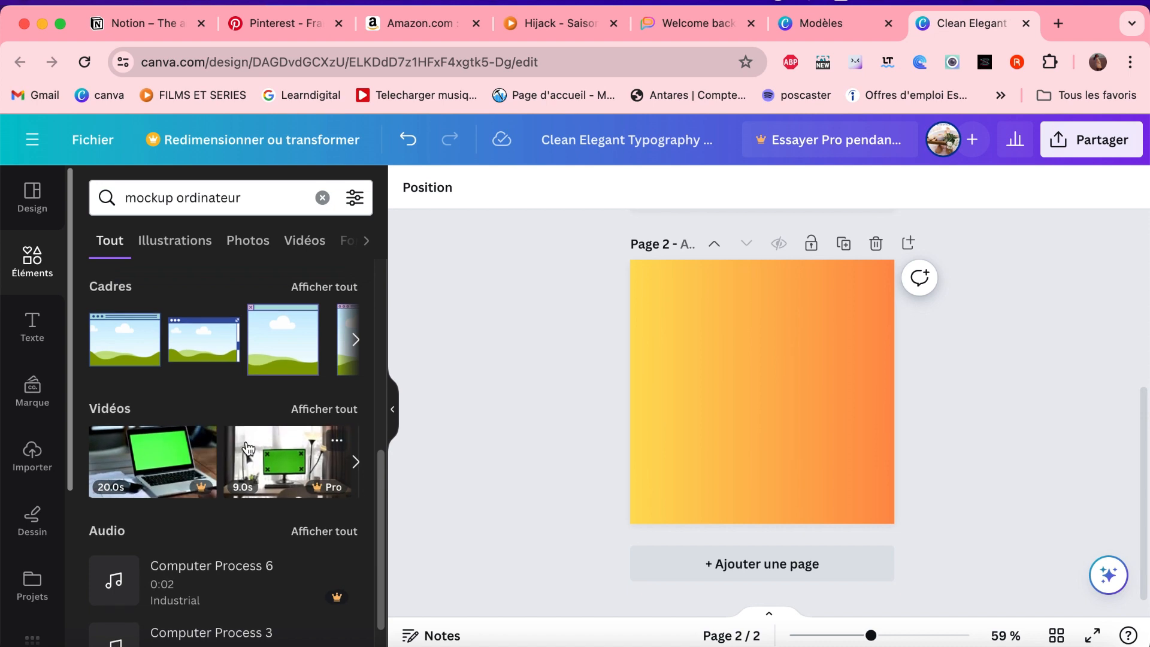
scroll(246, 447, up, 4)
scroll(249, 448, up, 2)
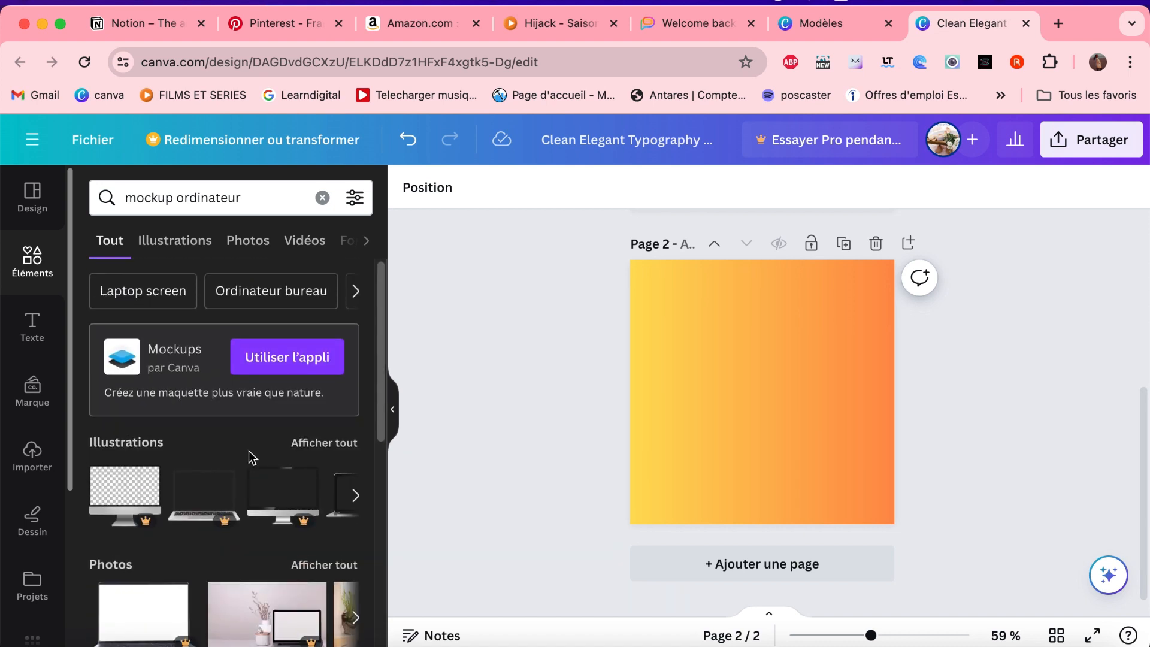
click(355, 493)
click(355, 494)
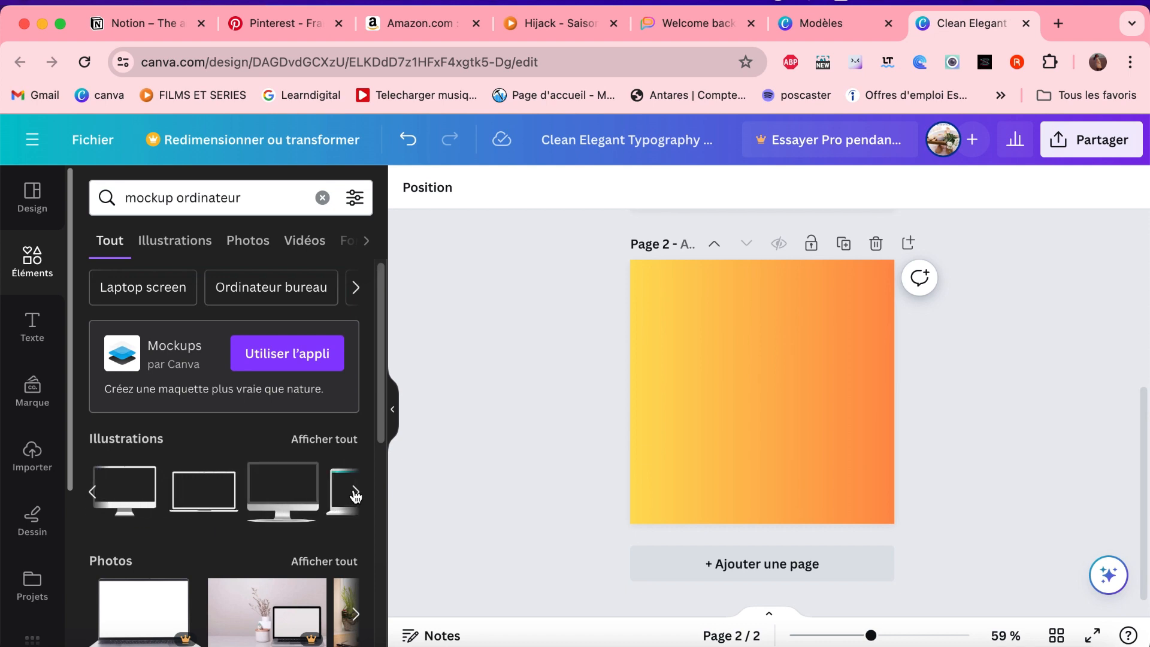
click(355, 493)
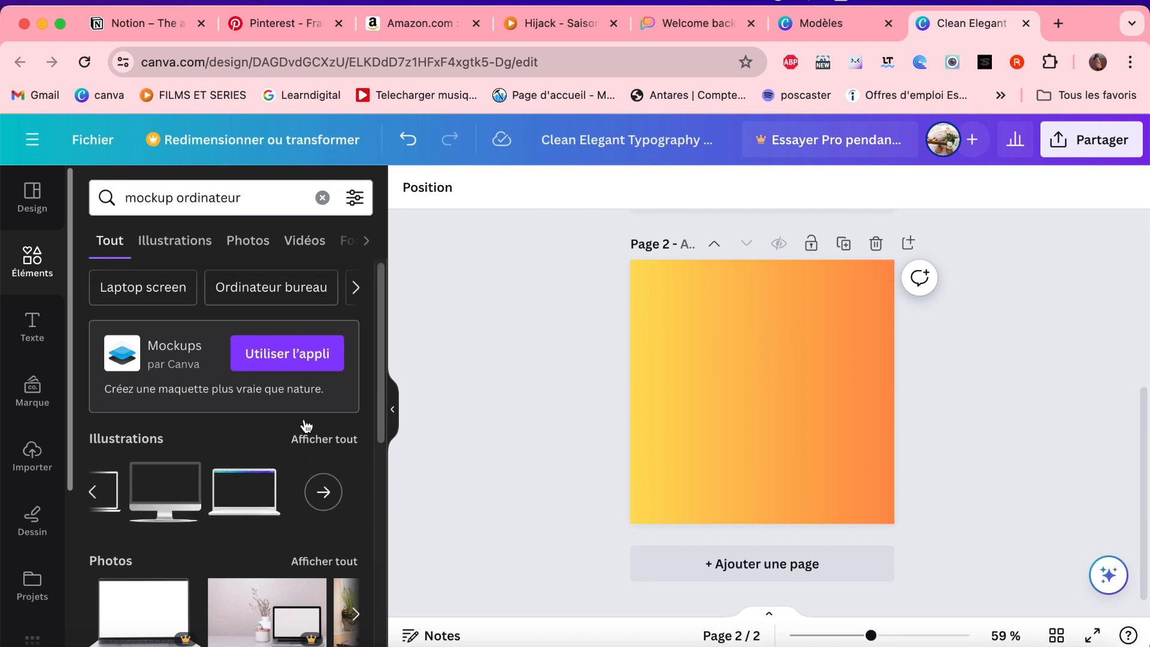
scroll(304, 422, down, 1)
scroll(303, 422, up, 1)
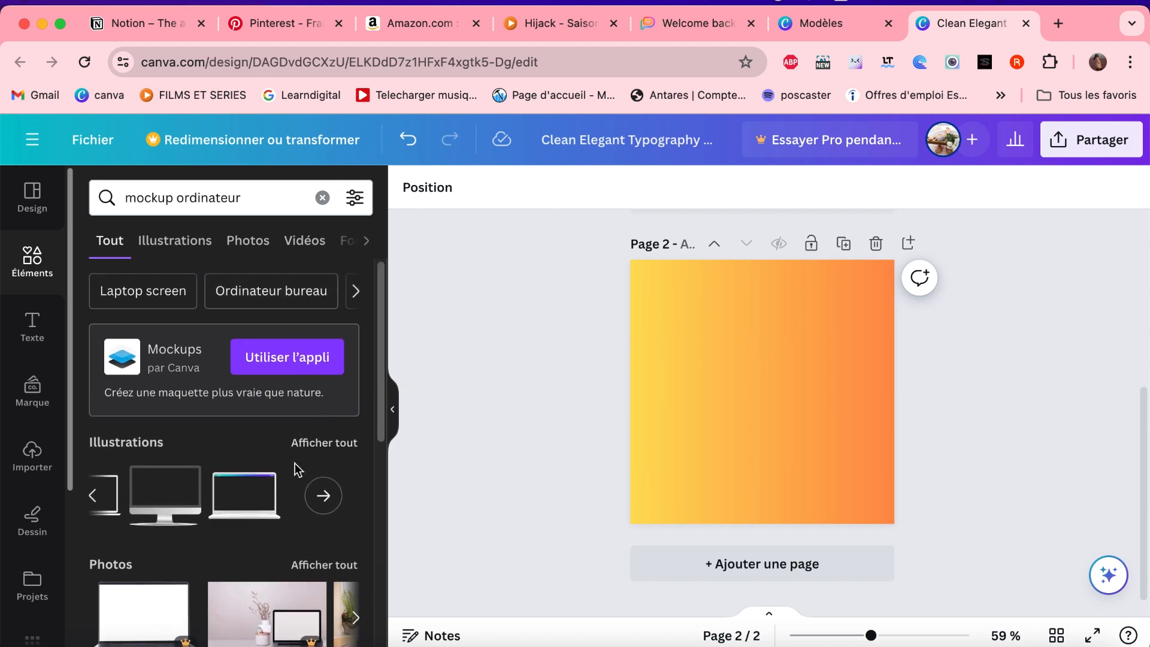
scroll(295, 463, down, 1)
scroll(295, 463, down, 5)
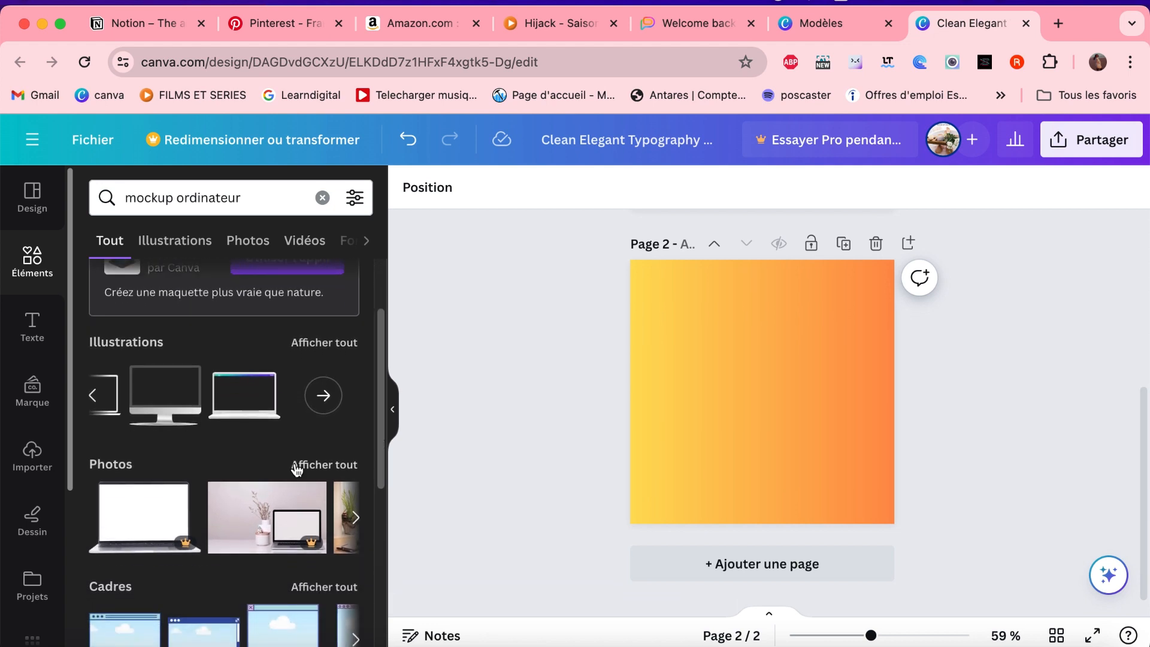
scroll(294, 457, up, 8)
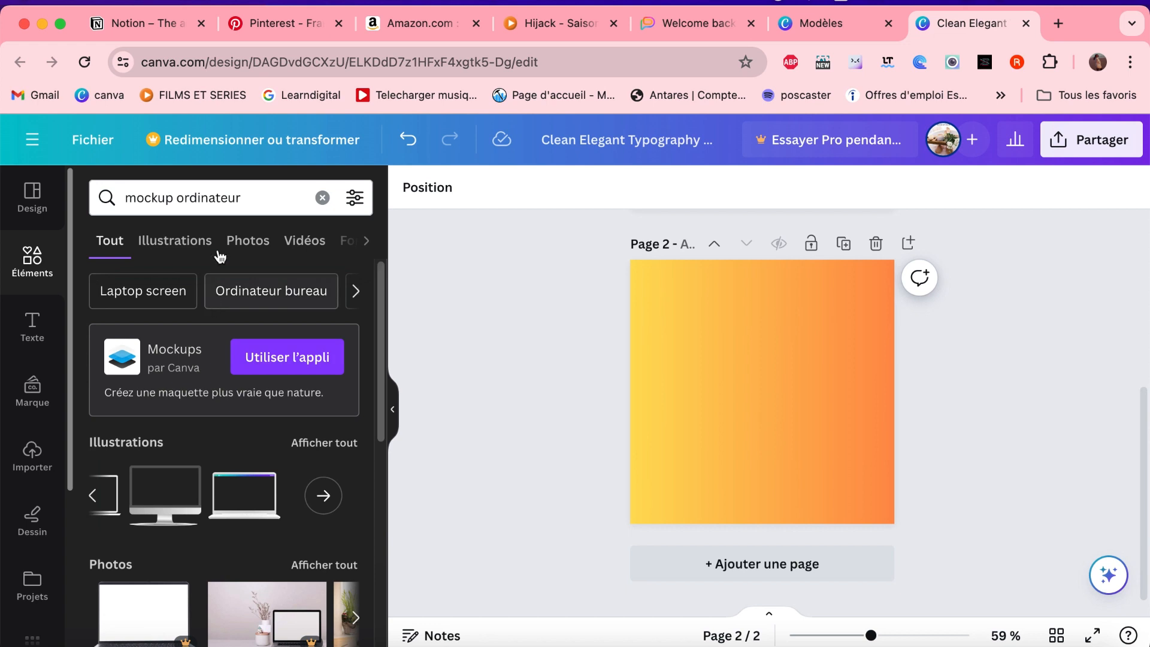
- Restrict the "mockup ordinateur" results to illustrations and examine them for a usable computer mockup
click(200, 247)
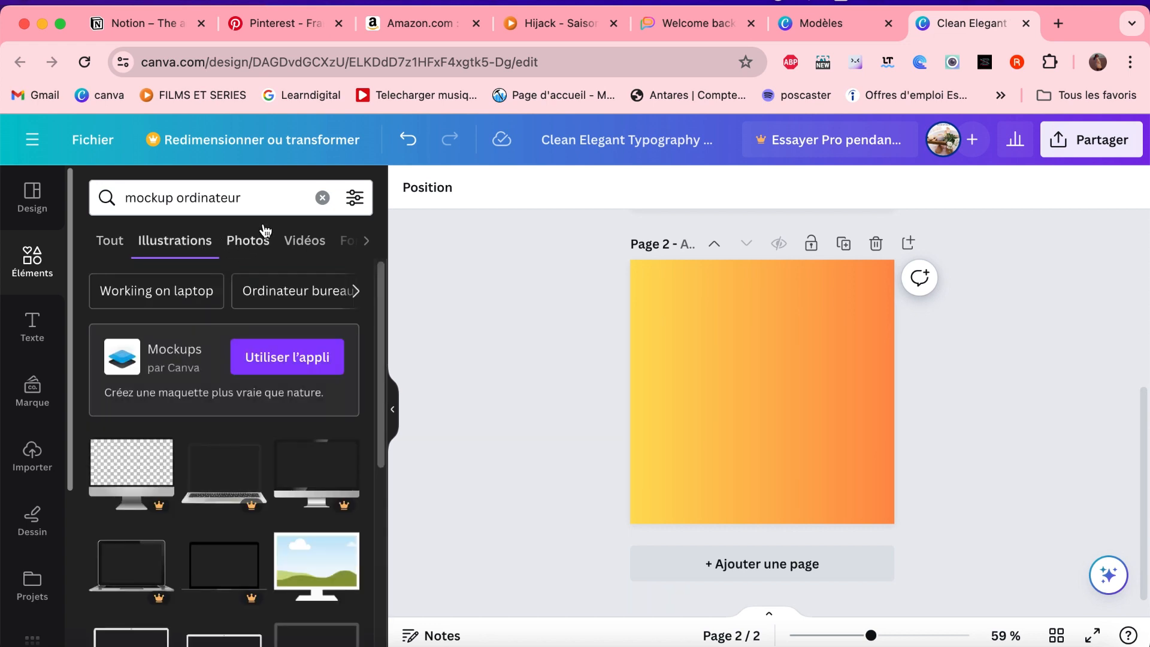
scroll(244, 321, down, 10)
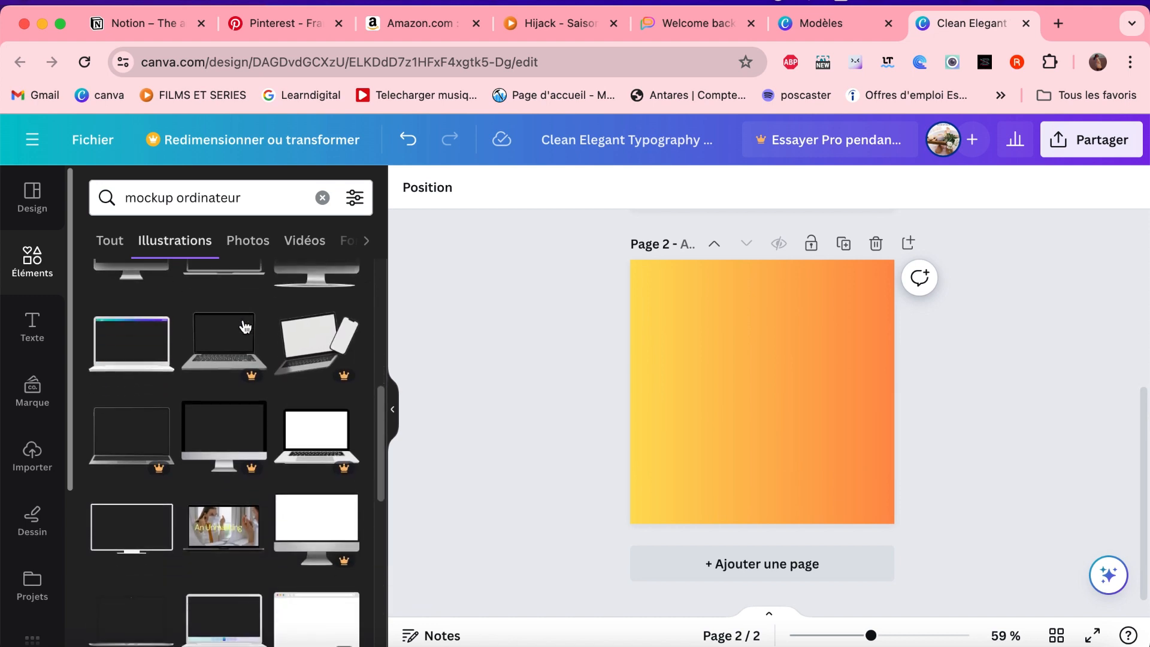
scroll(244, 325, down, 10)
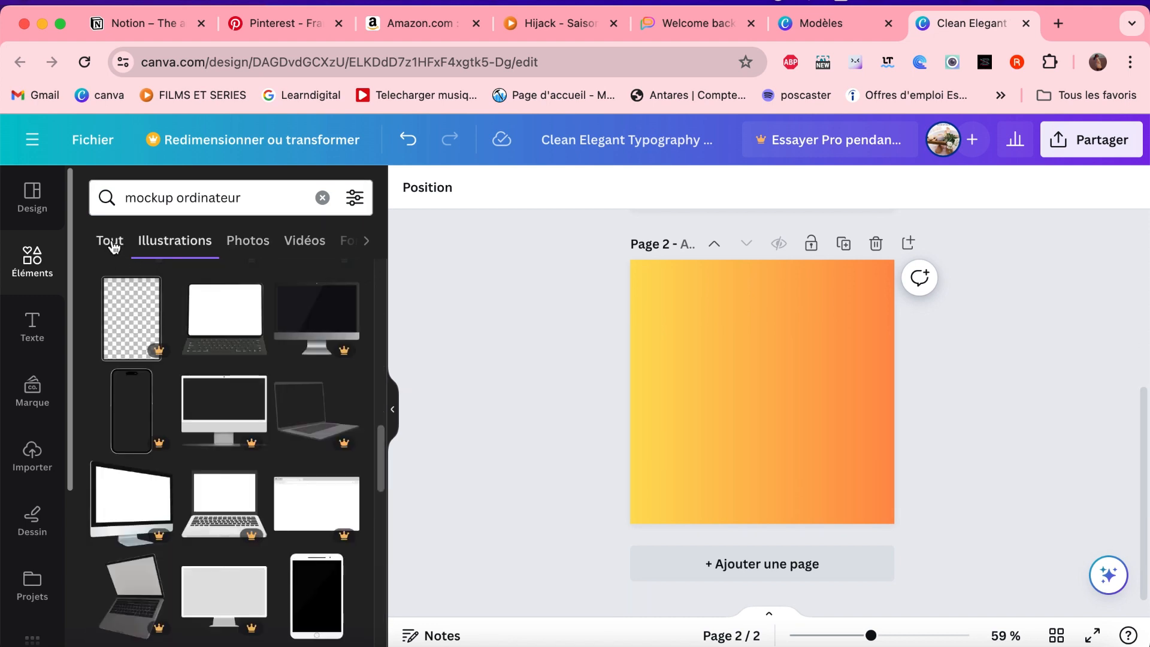
scroll(252, 395, down, 1)
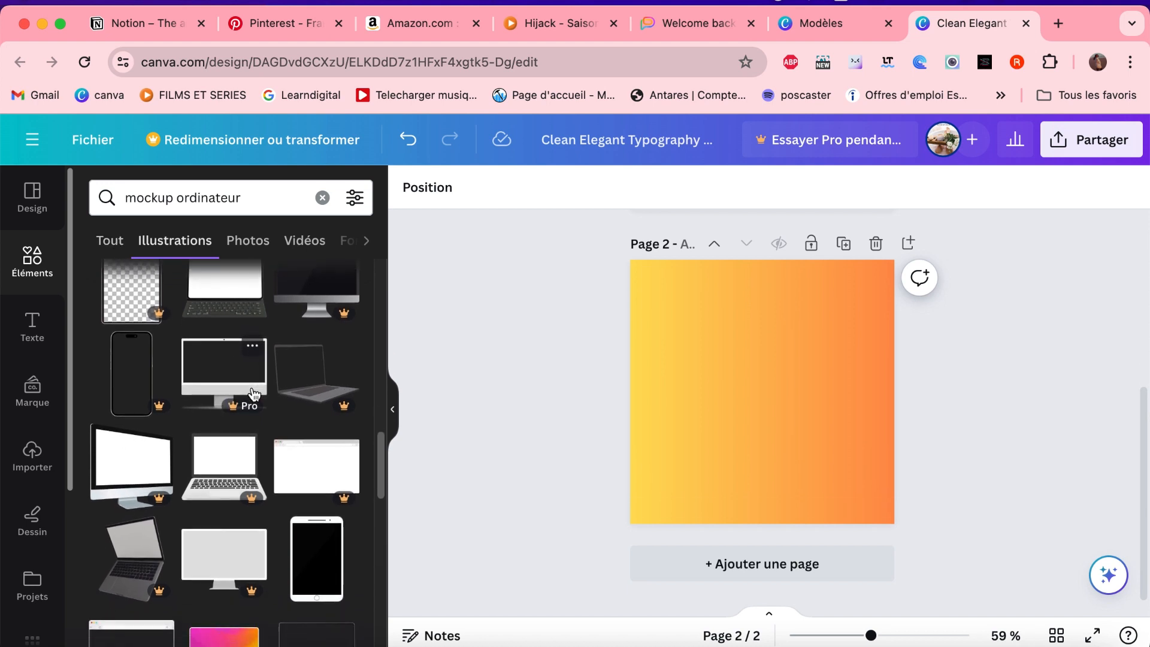
scroll(253, 393, down, 5)
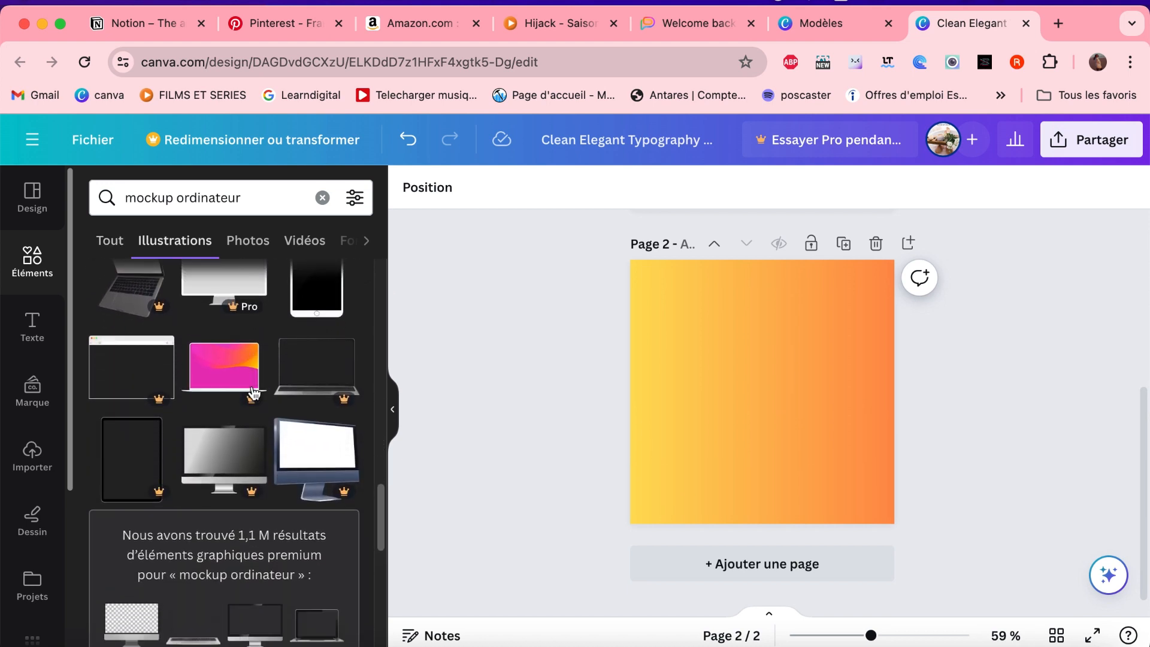
scroll(253, 393, down, 2)
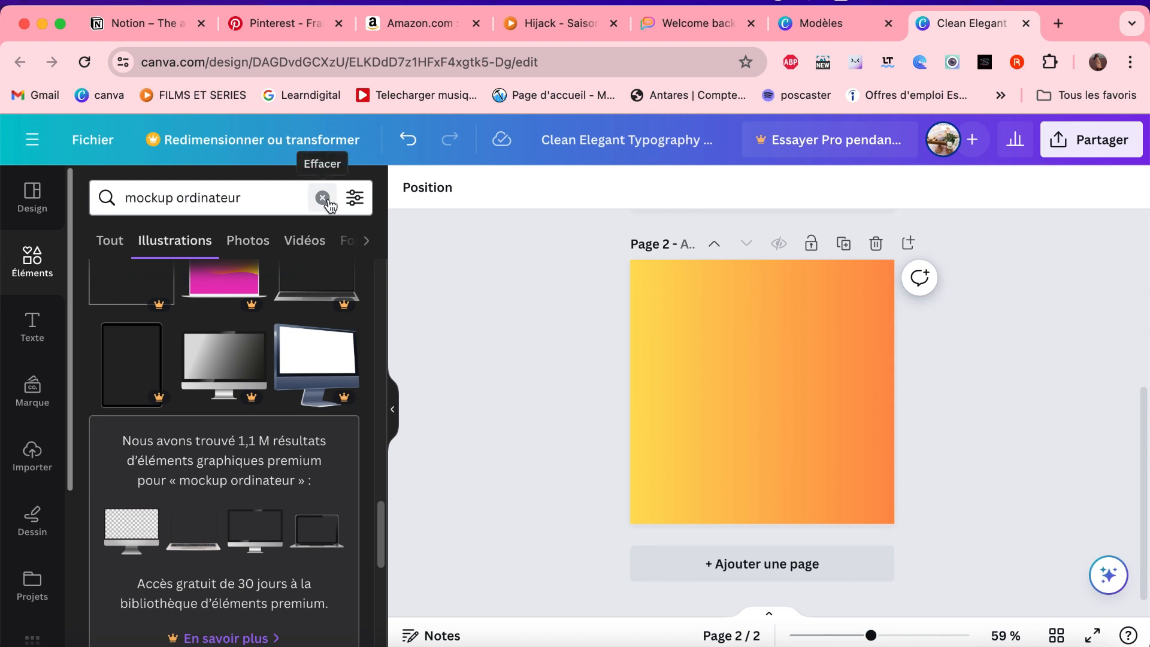
- Search the elements for "cadre ordinateur" and look over the illustrations, frames and photos offered
click(323, 199)
text(cadre)
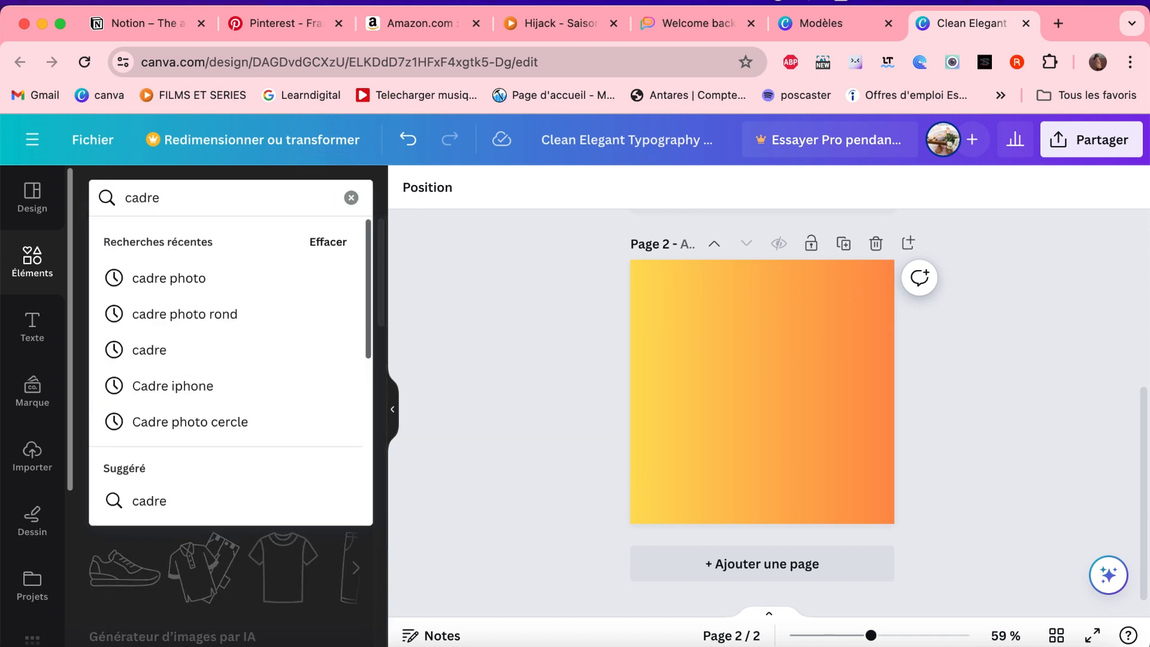
text( ord)
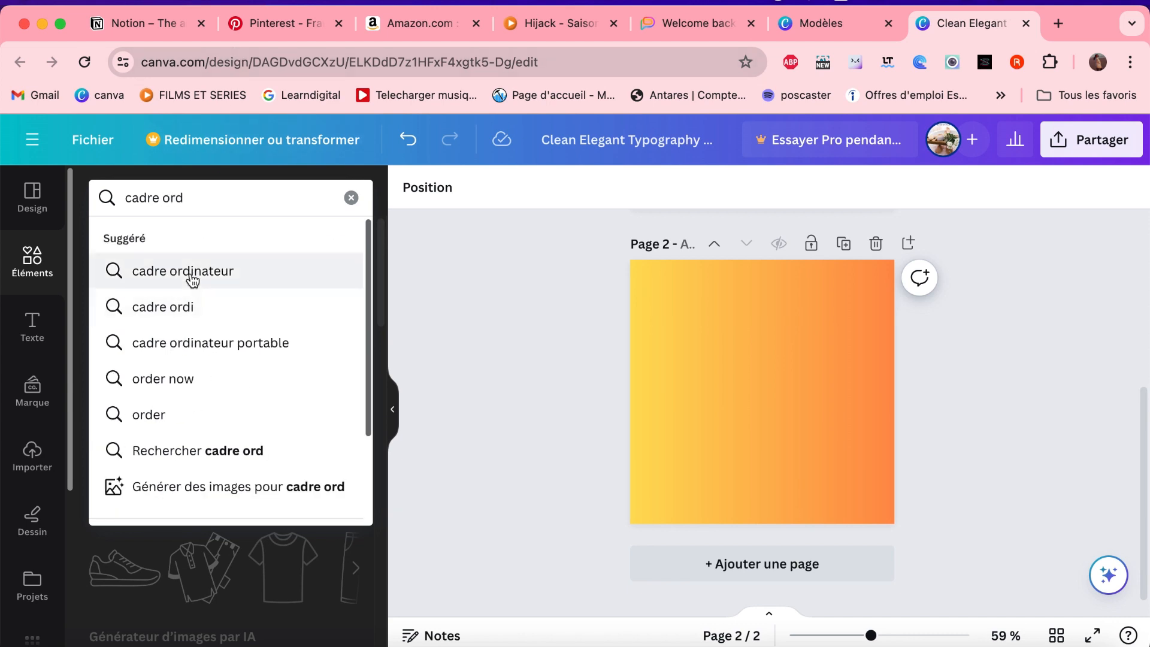
click(193, 274)
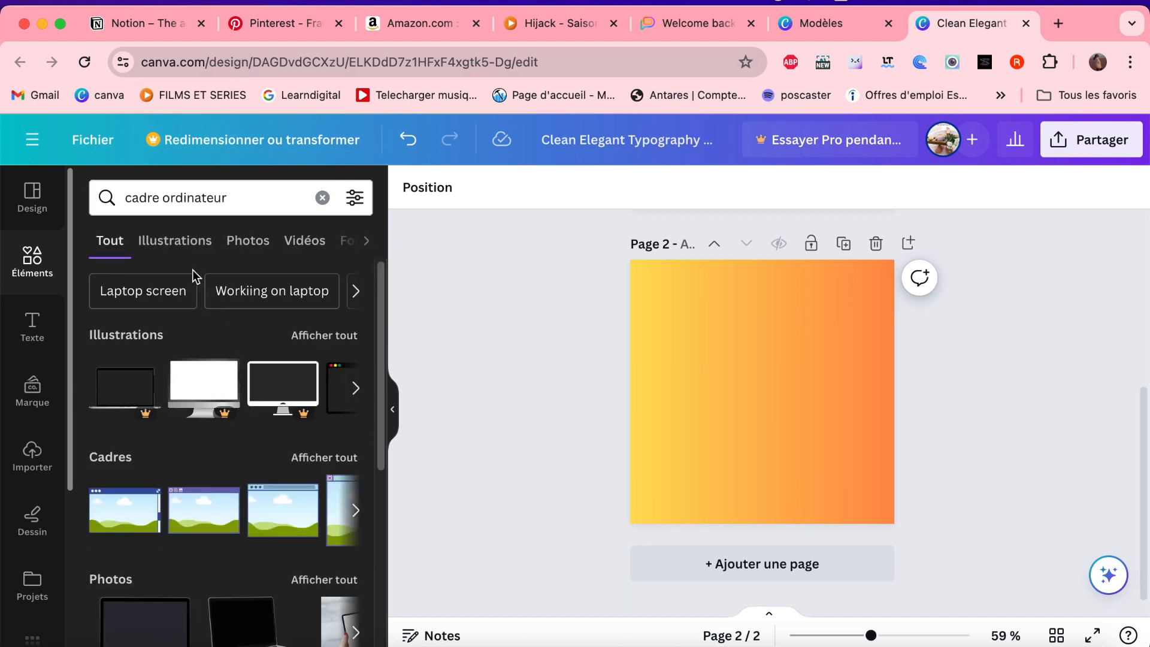
scroll(190, 499, down, 3)
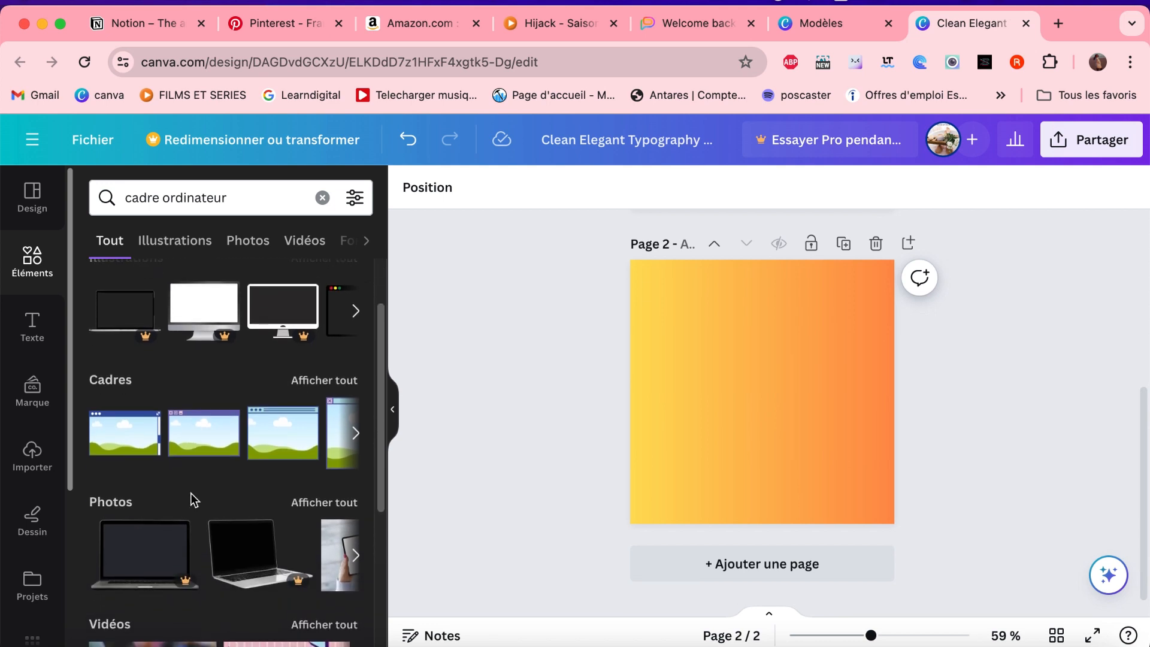
- Look through the illustrations, photos and frames found for "cadre ordinateur" to find a usable computer frame
scroll(191, 499, down, 2)
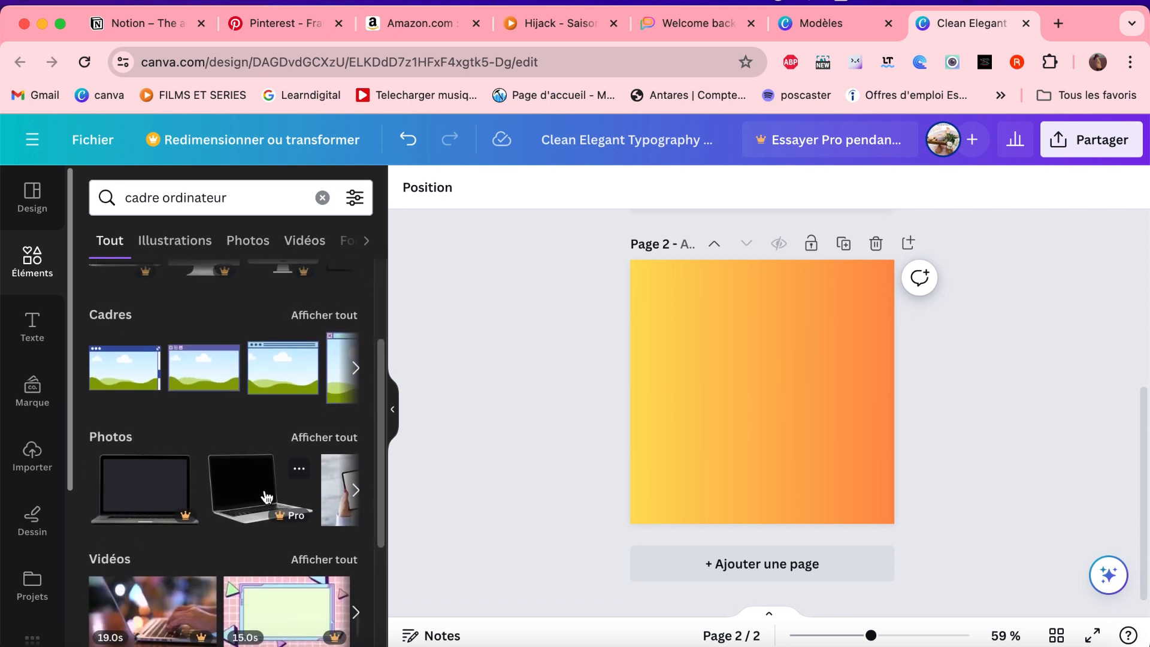
scroll(268, 494, up, 5)
click(356, 389)
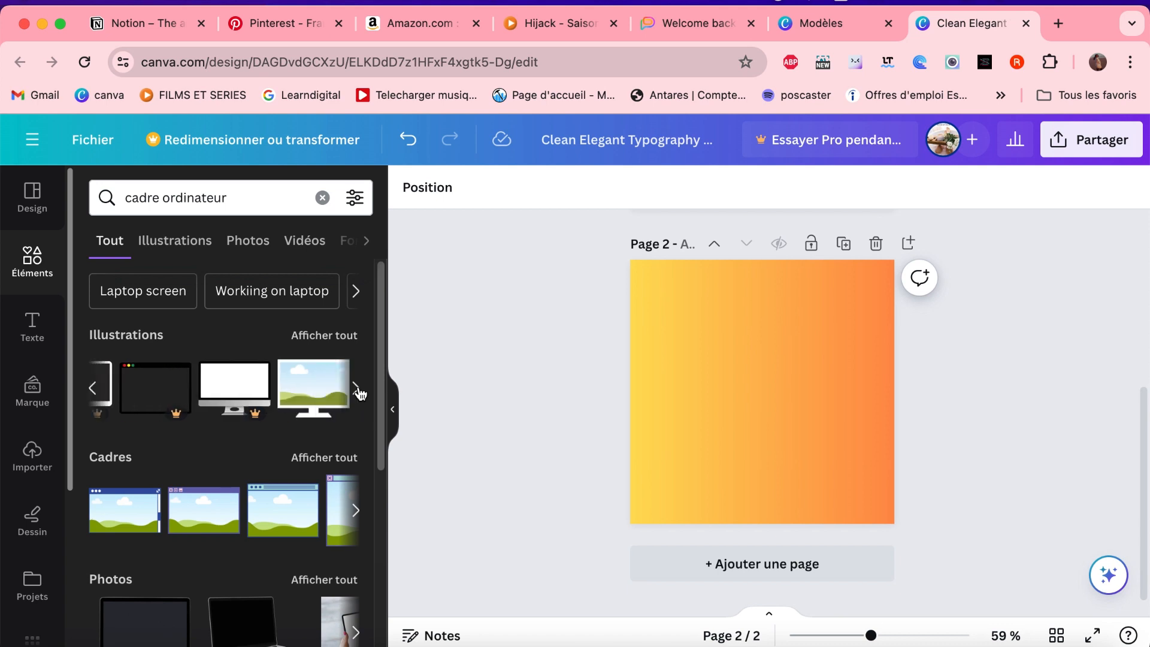
click(356, 388)
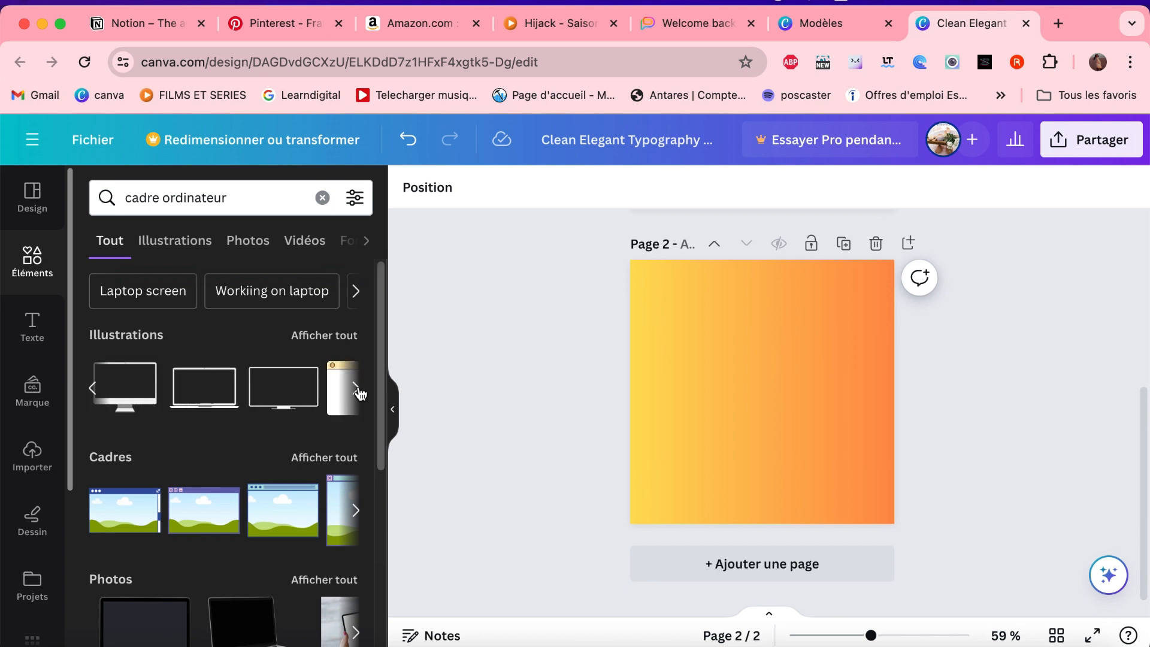
click(357, 390)
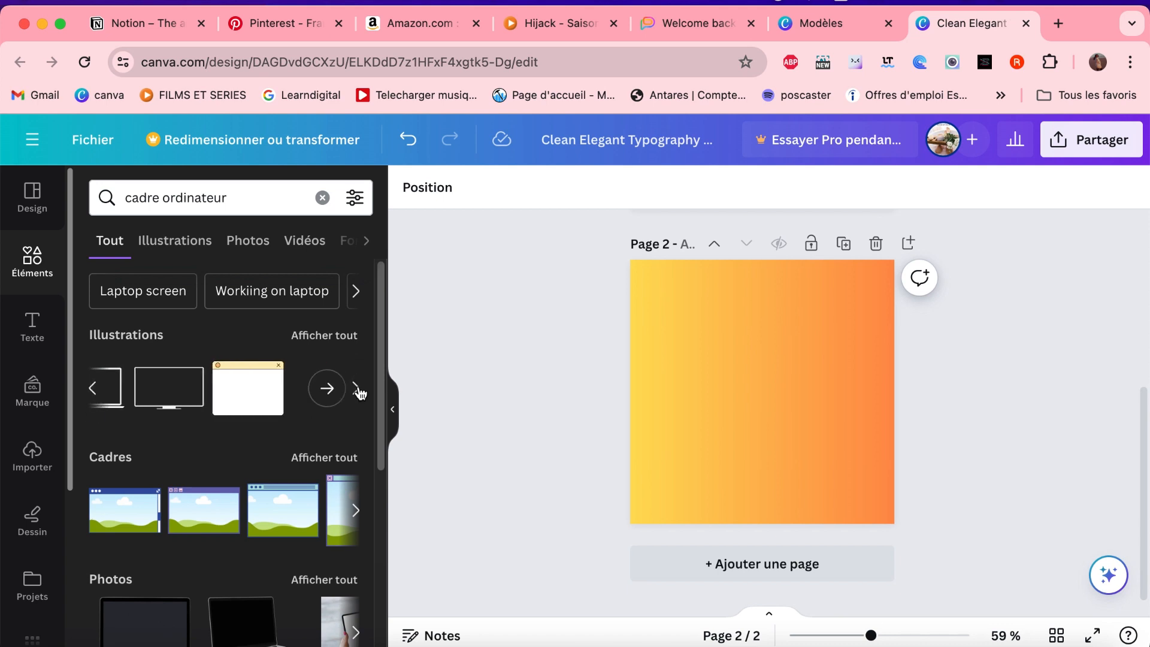
scroll(287, 539, down, 1)
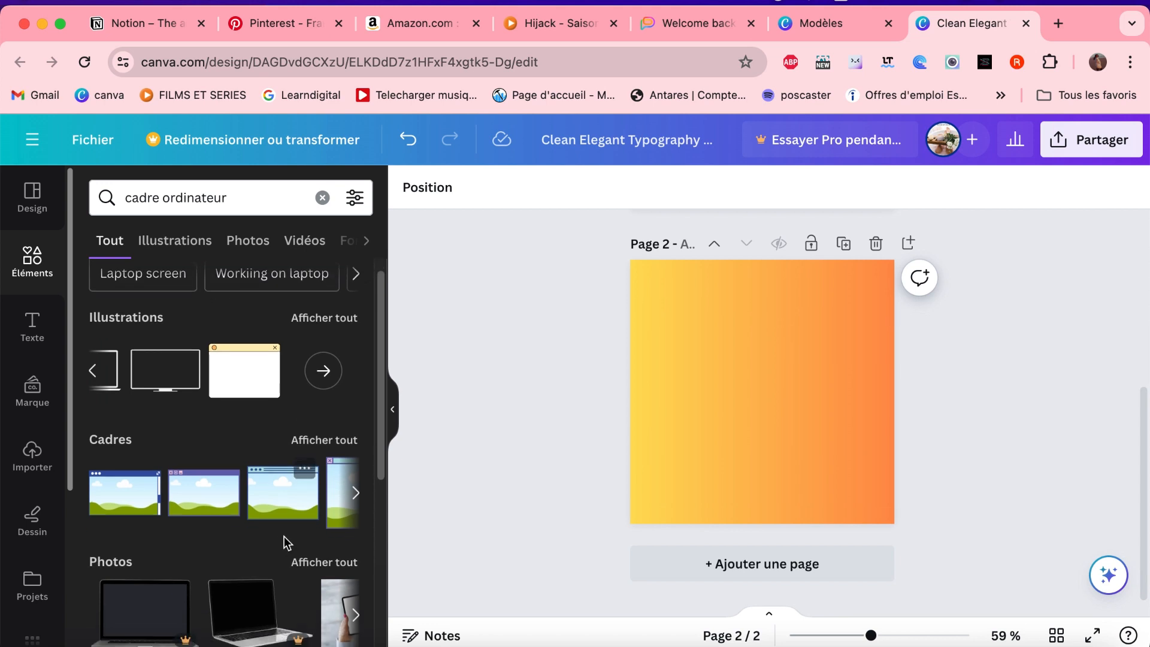
click(356, 492)
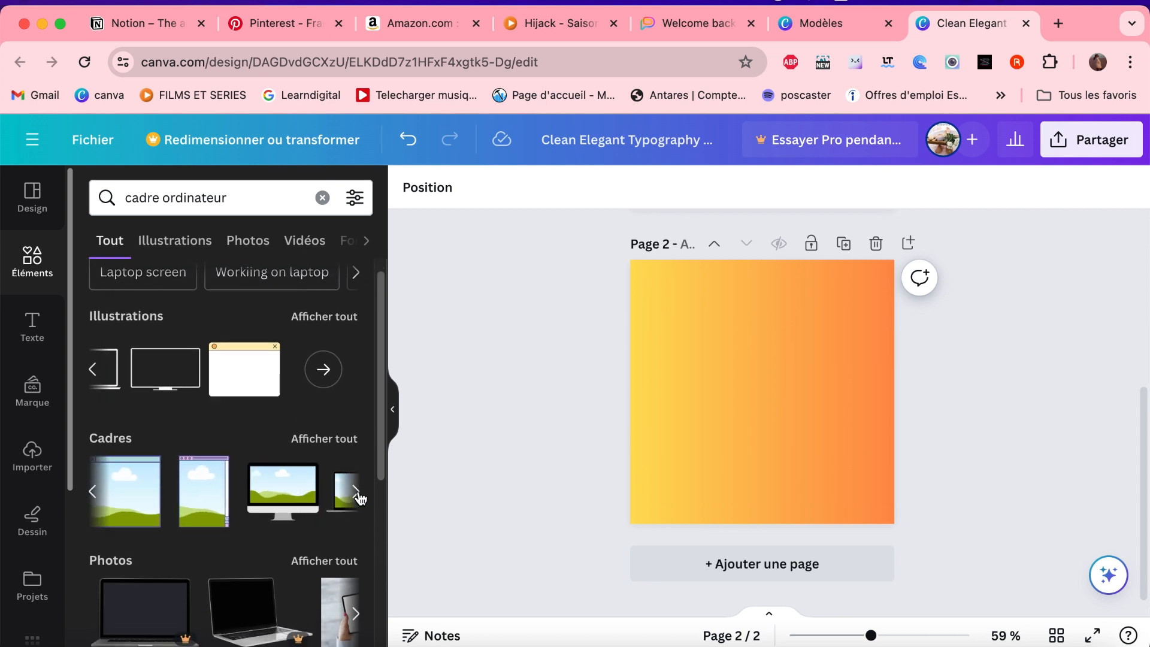
drag(315, 500, 772, 393)
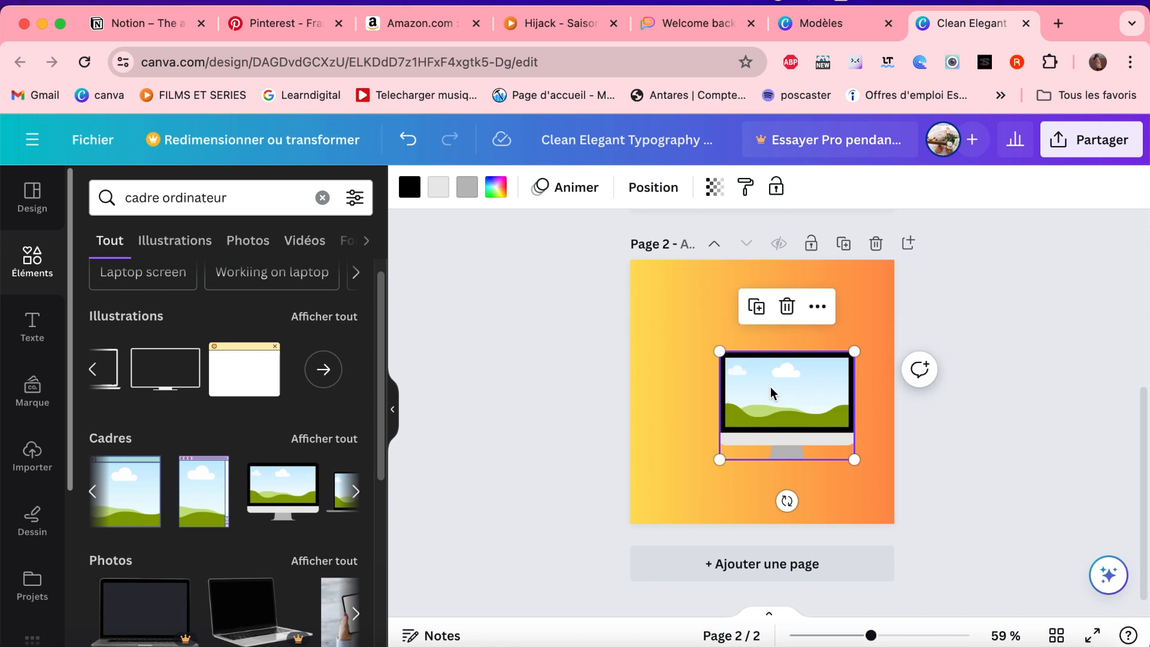
click(360, 503)
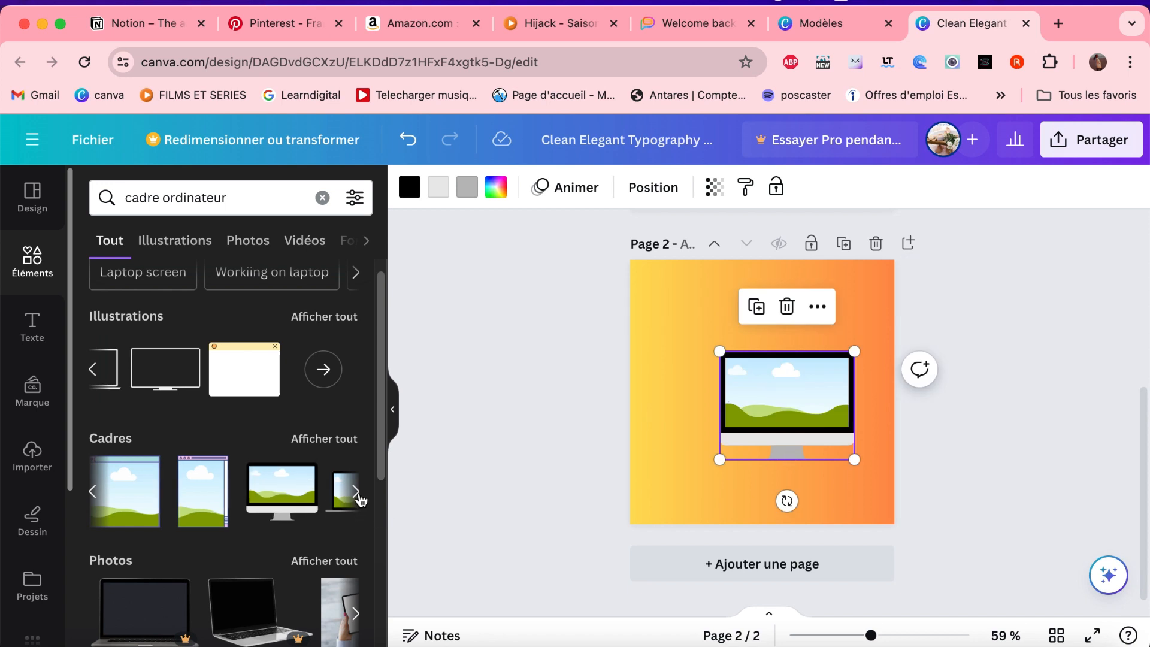
click(787, 306)
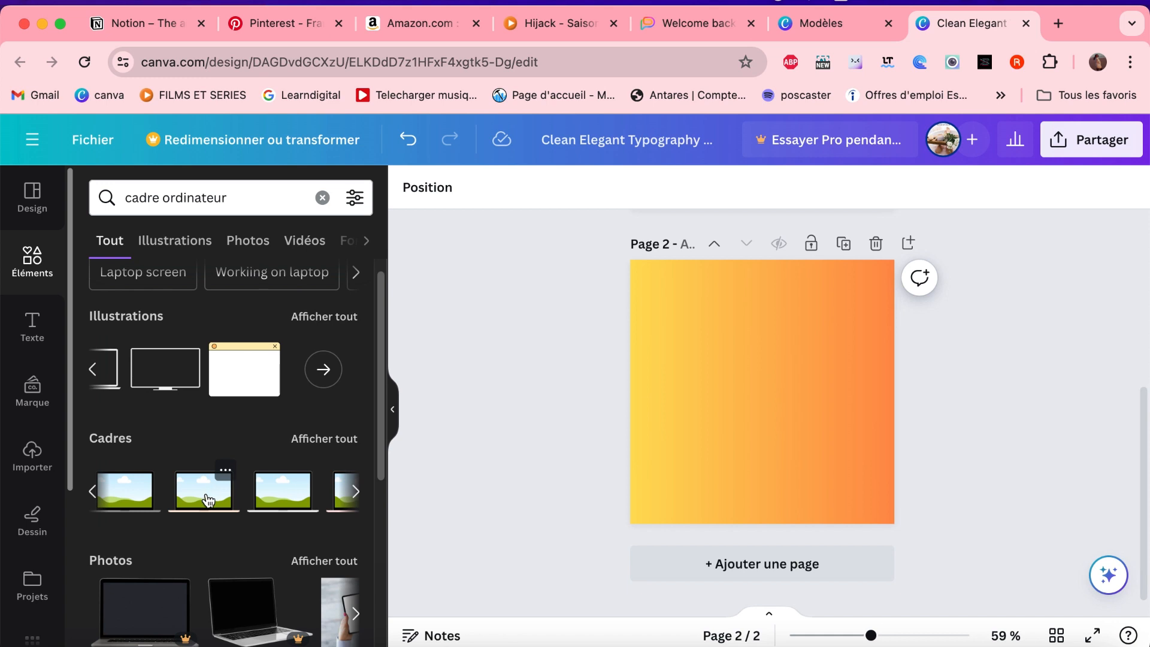
- Add a black laptop frame to page 2 and move it to the upper-left area of the page
drag(208, 499, 754, 393)
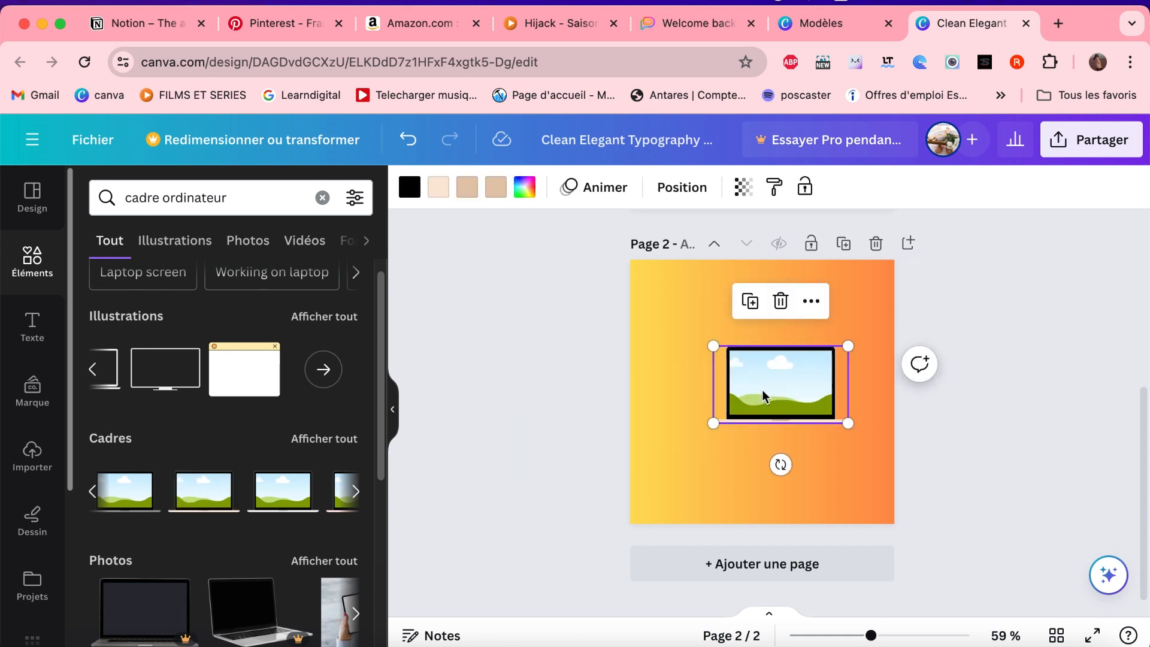
click(716, 457)
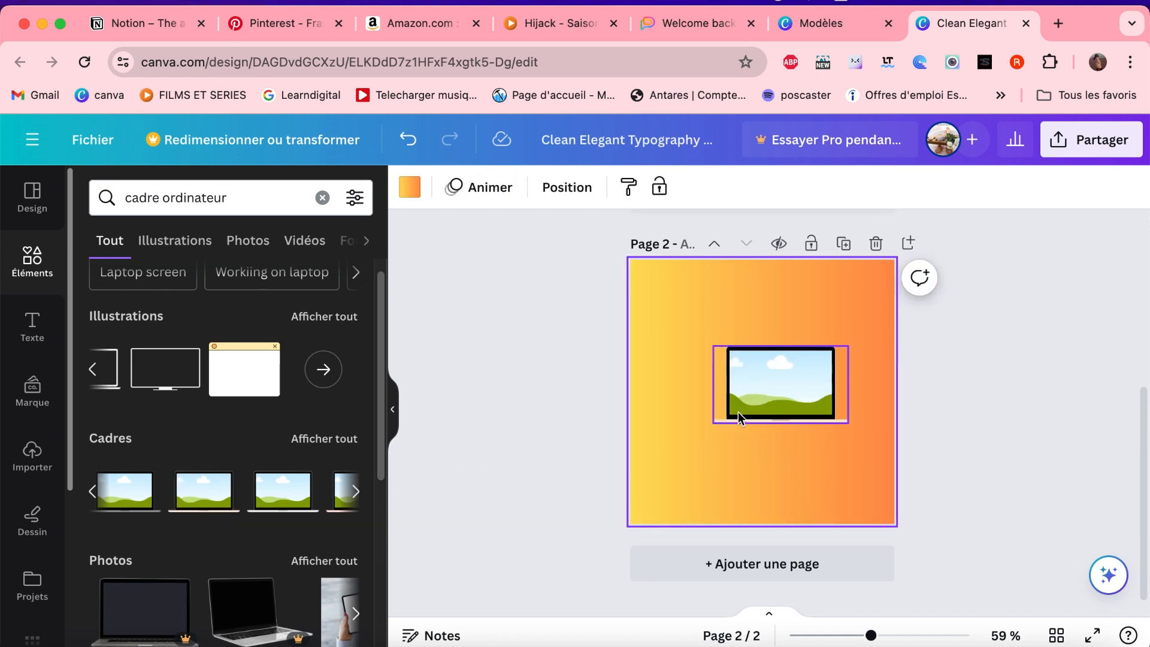
click(747, 372)
drag(747, 372, 717, 352)
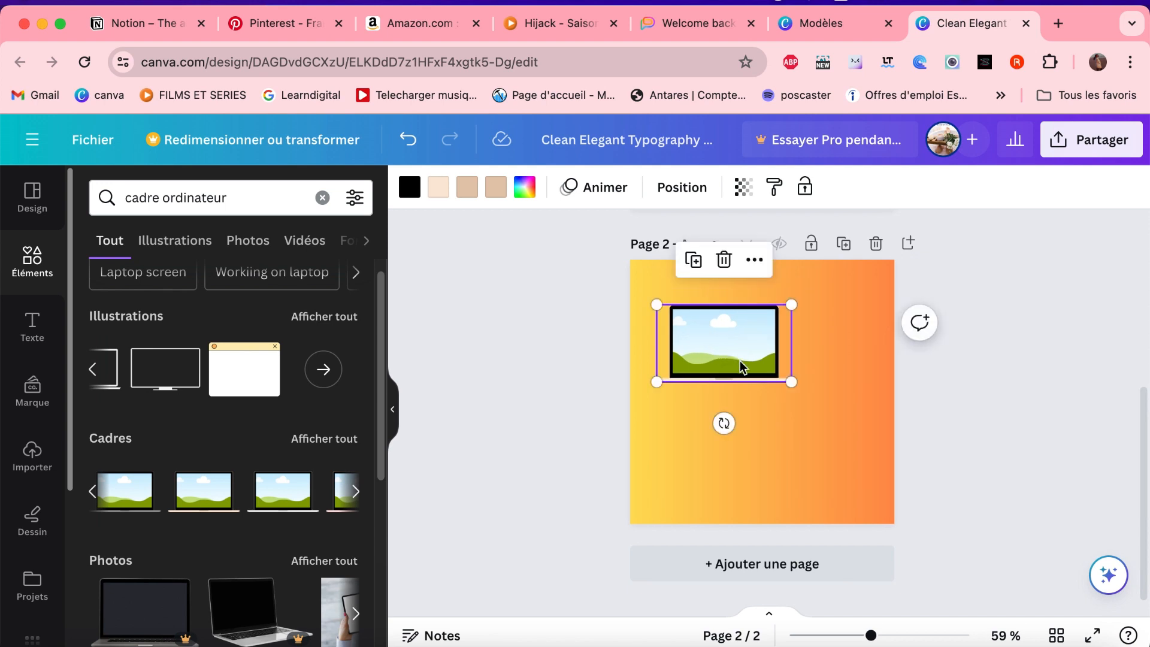
- From the full set of frame results, add a phone frame at page 2's right side and a wide tablet-style frame below the laptop
click(358, 492)
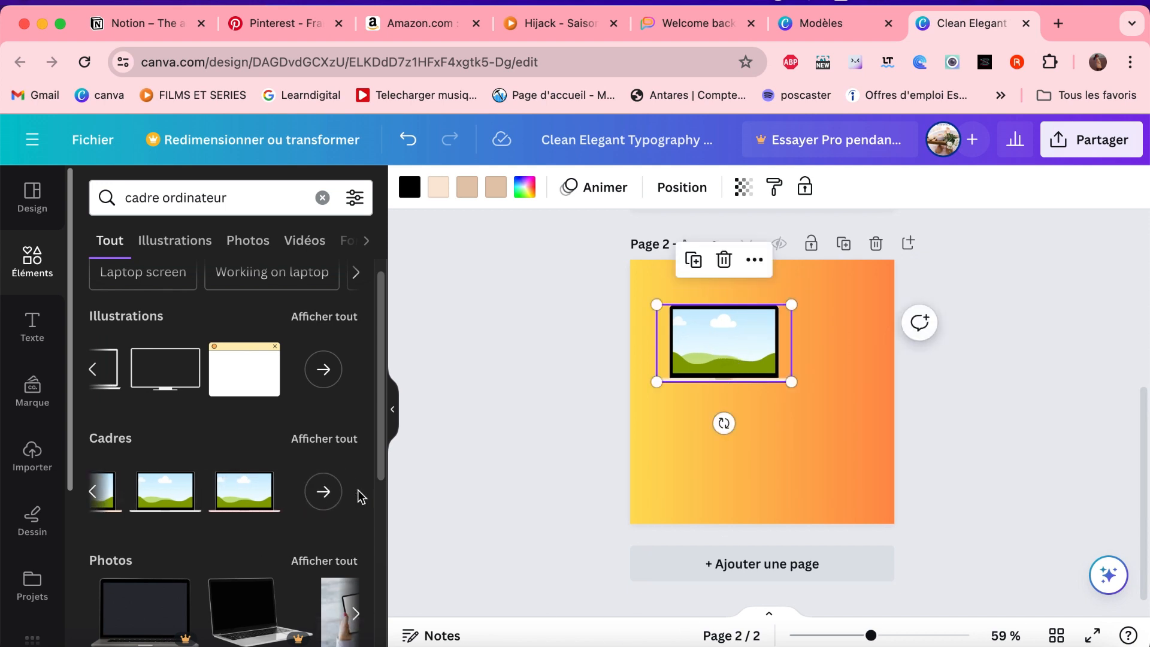
click(326, 501)
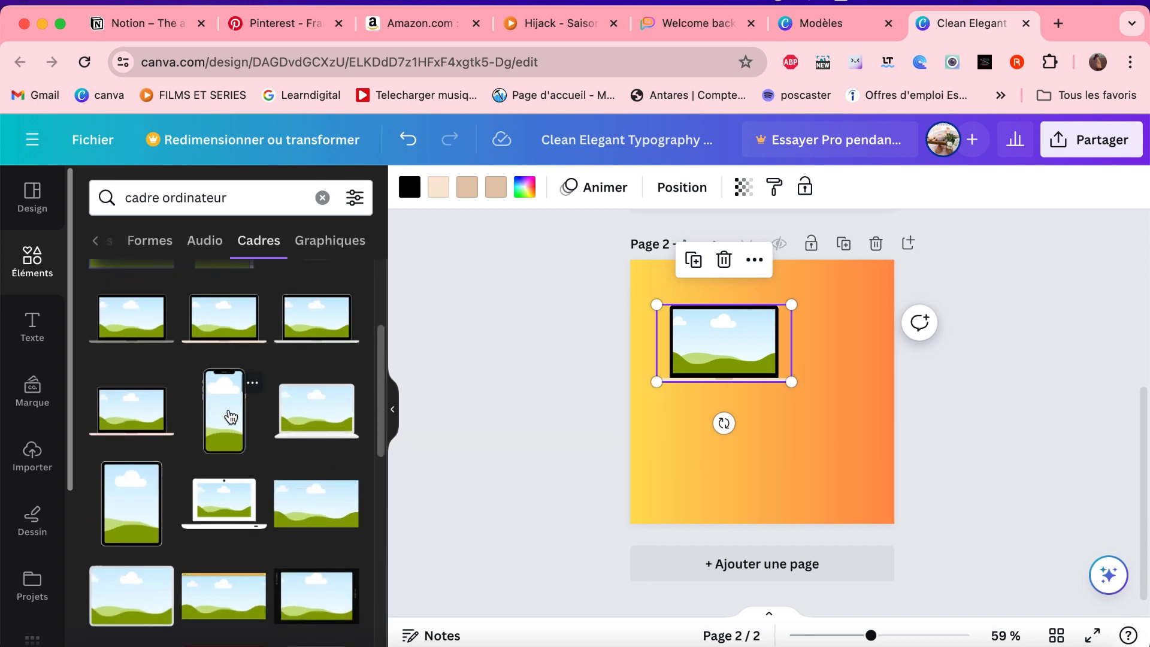
drag(231, 401, 860, 404)
scroll(547, 433, up, 1)
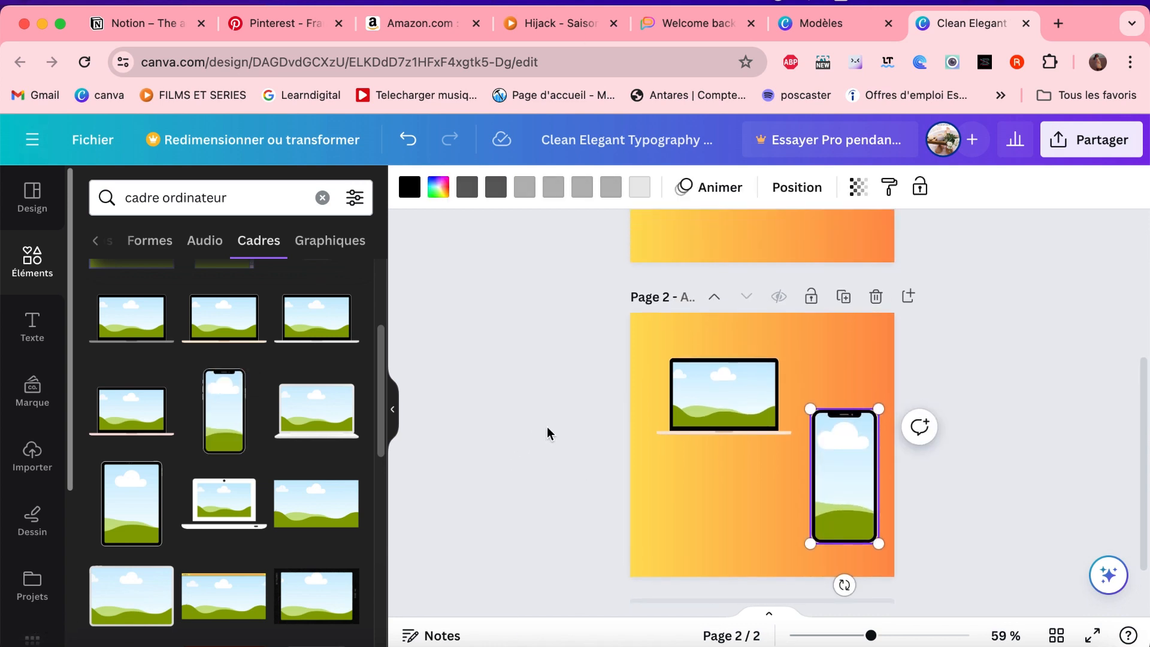
scroll(698, 400, down, 1)
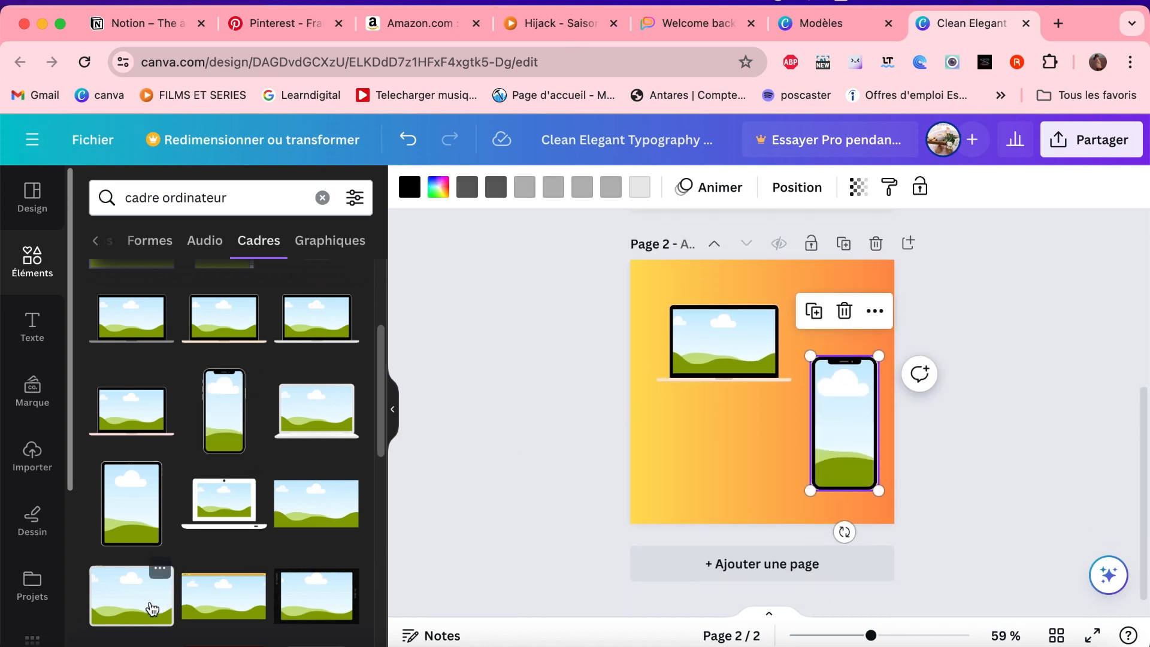
drag(151, 609, 727, 455)
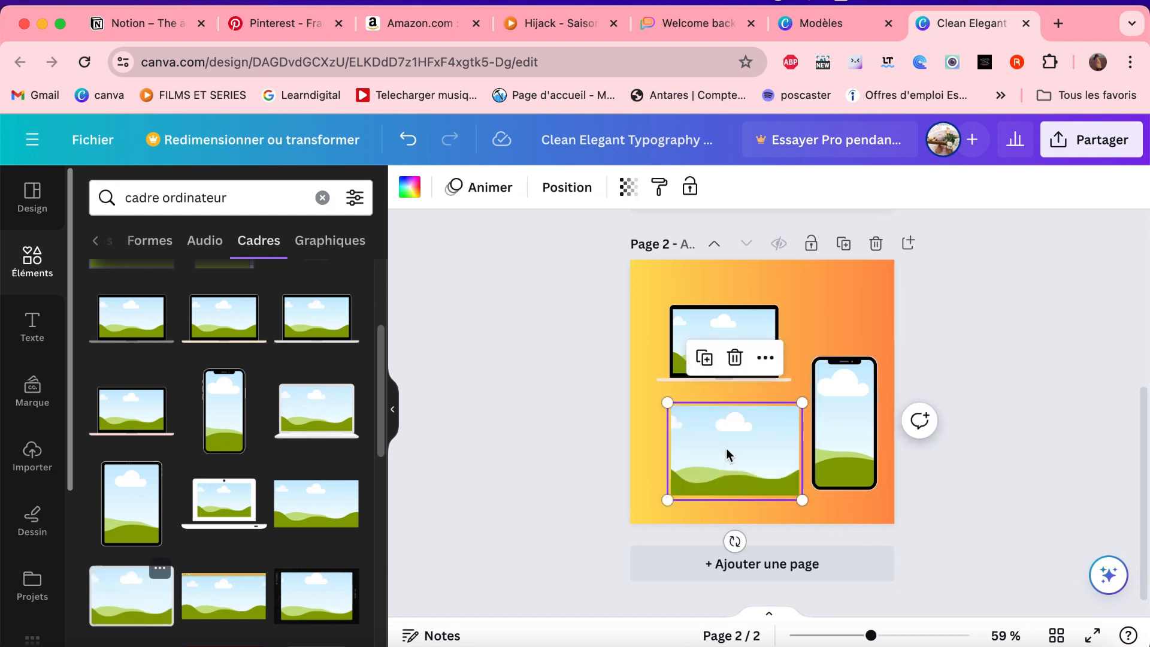
click(1005, 336)
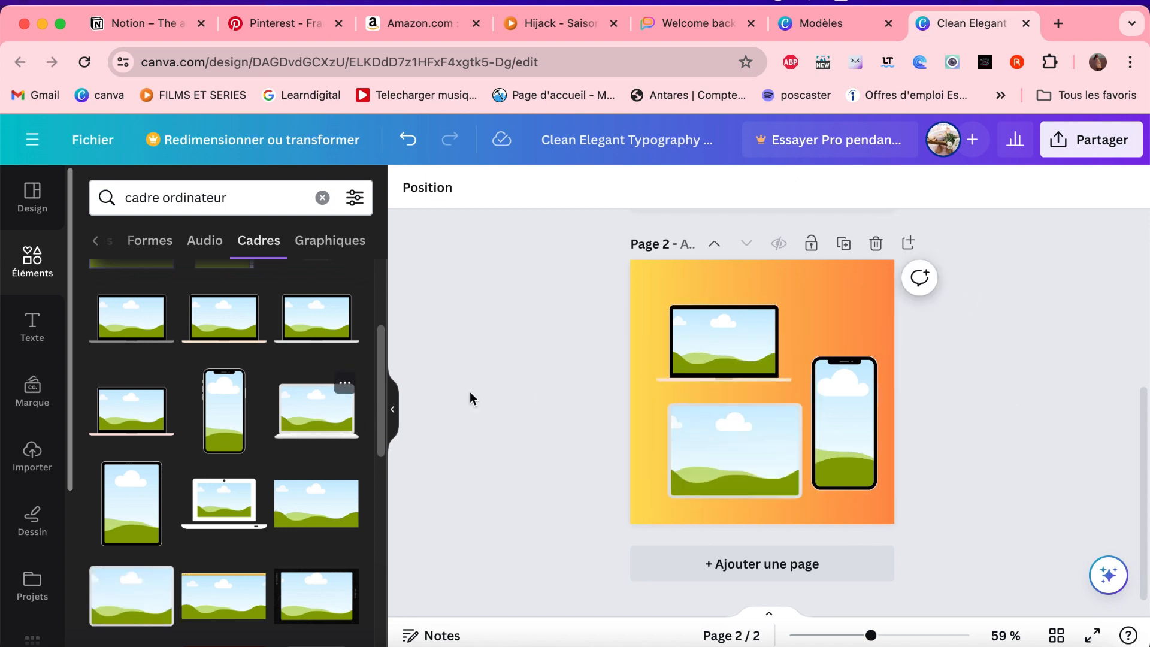
- Reposition the laptop, tablet and phone frames slightly so they are better spaced on page 2
drag(752, 372, 742, 355)
click(745, 452)
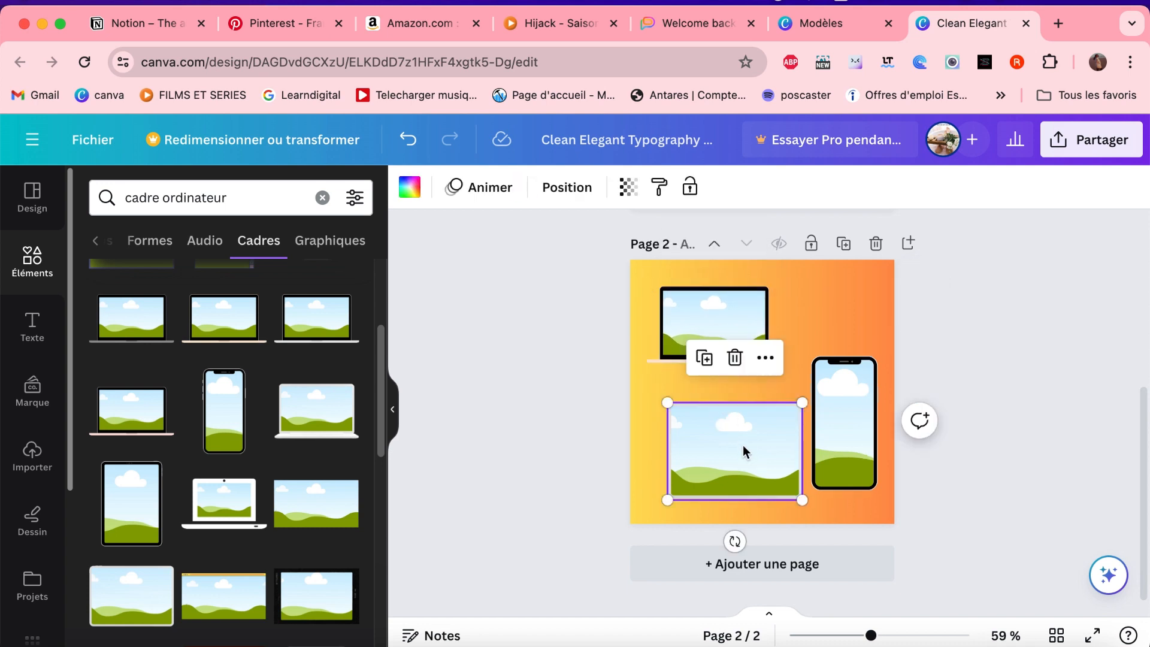
mouse_move(744, 452)
mouse_down()
mouse_move(752, 433)
mouse_move(757, 452)
mouse_up()
drag(851, 413, 848, 396)
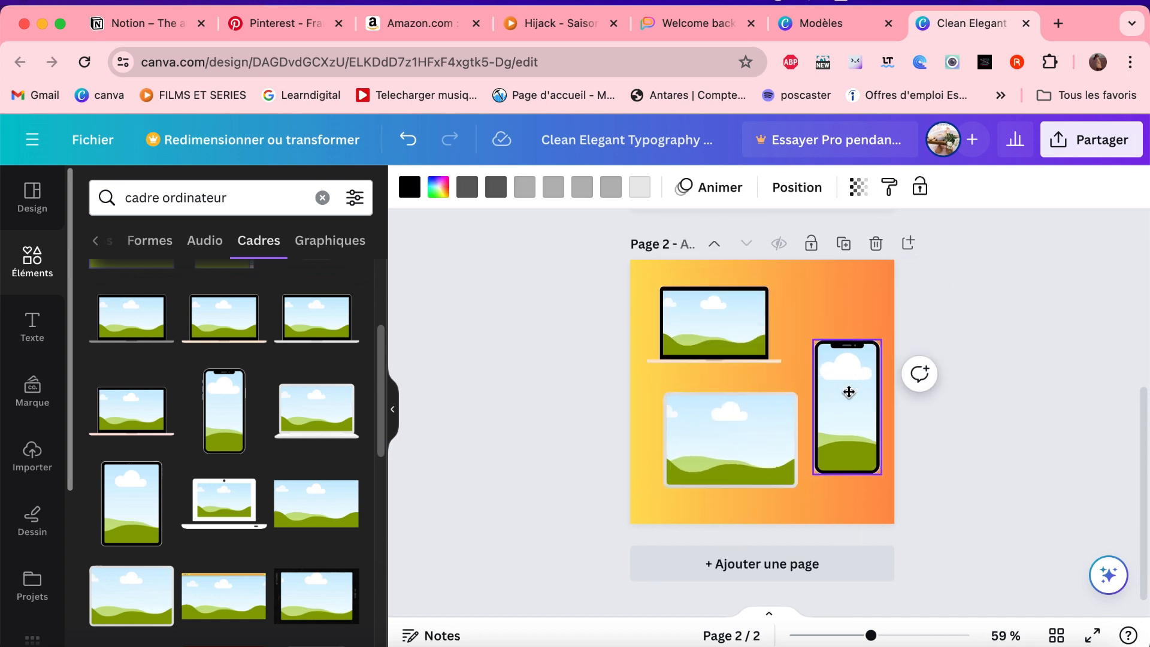
click(1004, 388)
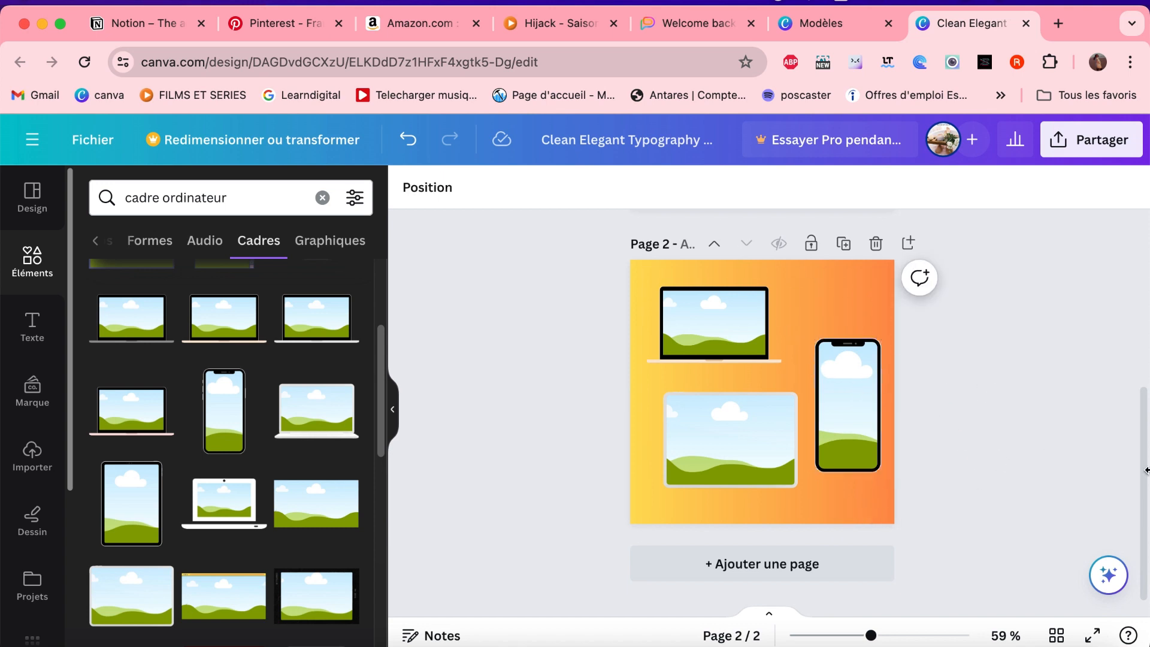
- Open the download settings for the design and limit the page selection to Page 1, excluding Page 2
drag(1143, 479, 1134, 300)
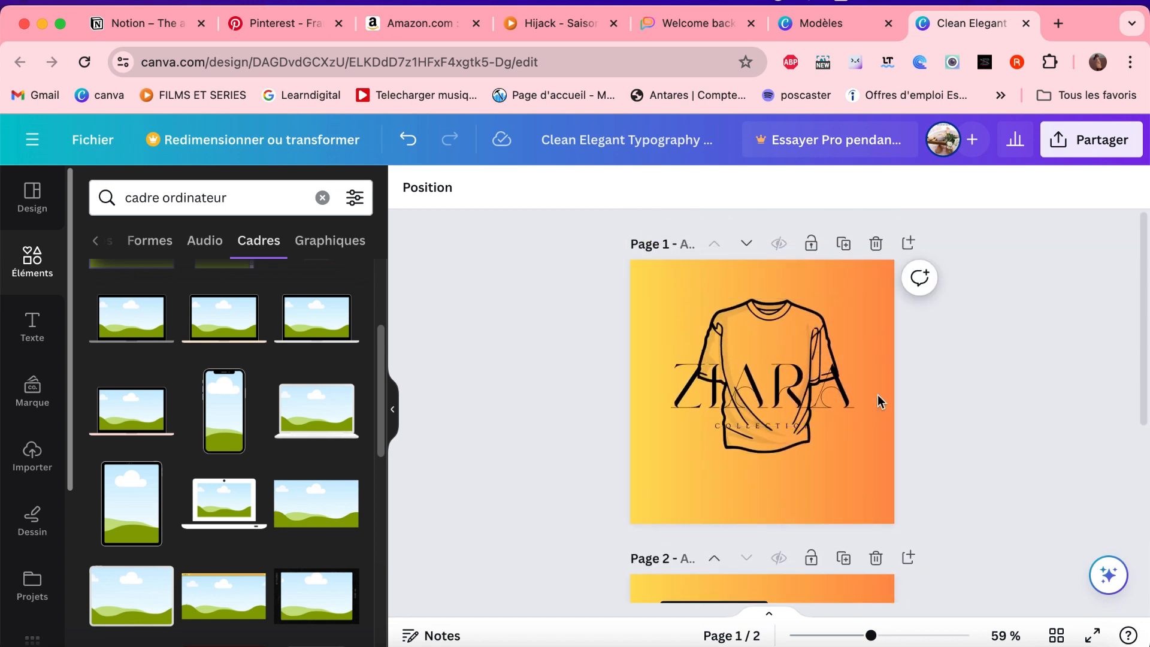
click(1065, 144)
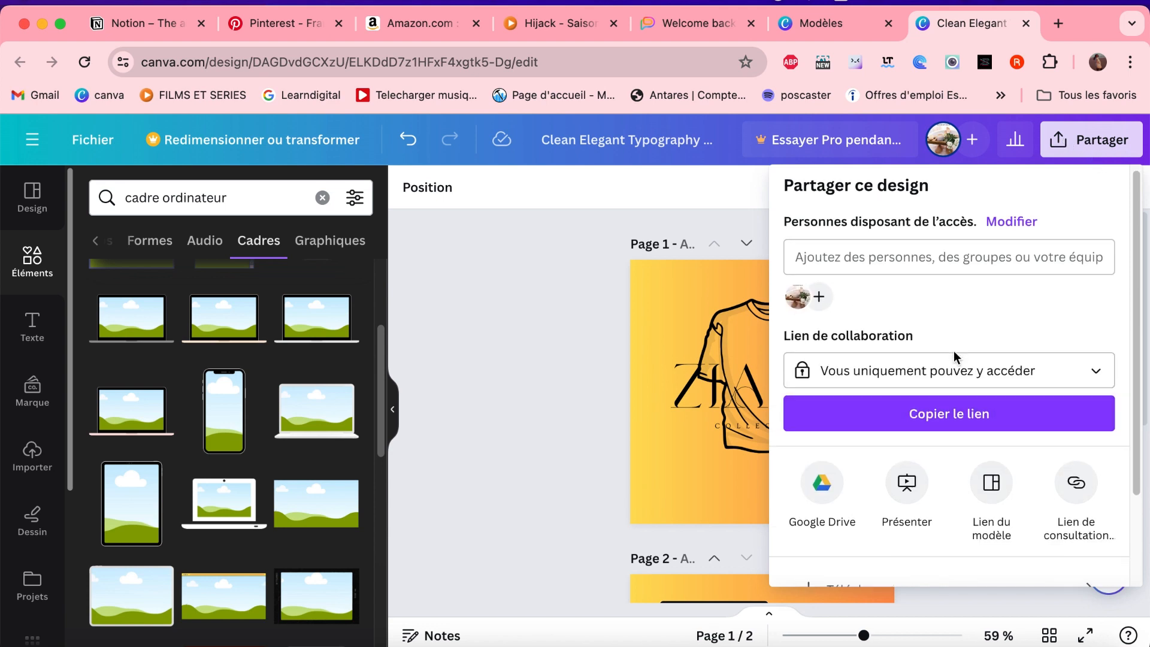
scroll(958, 359, down, 2)
click(1094, 481)
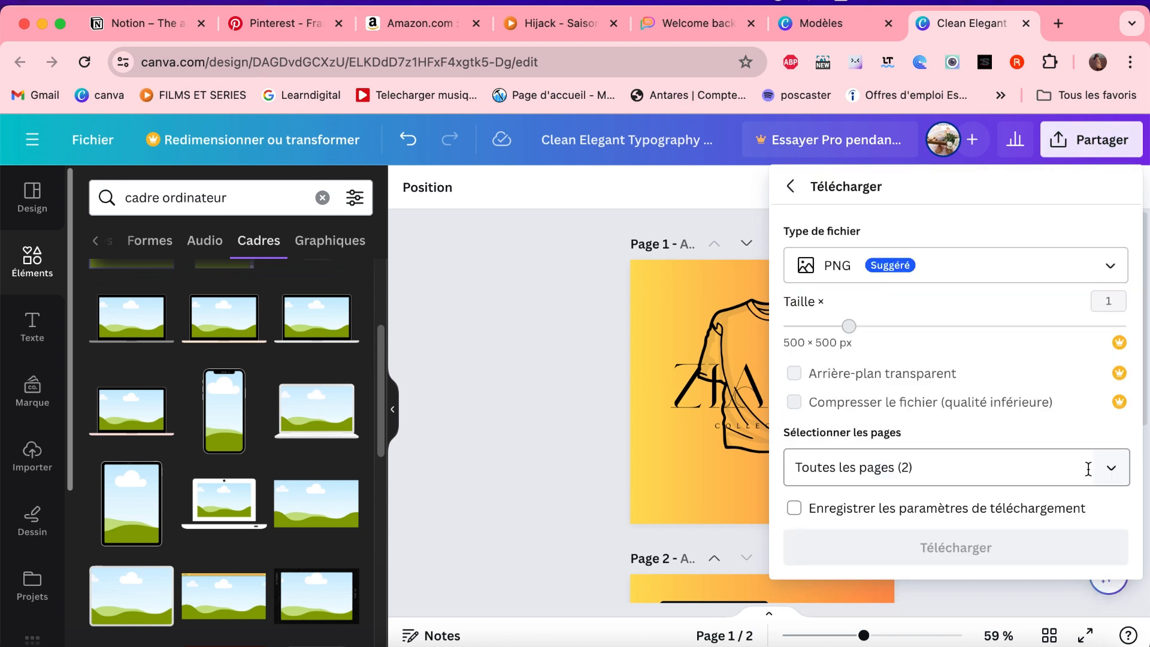
click(1118, 471)
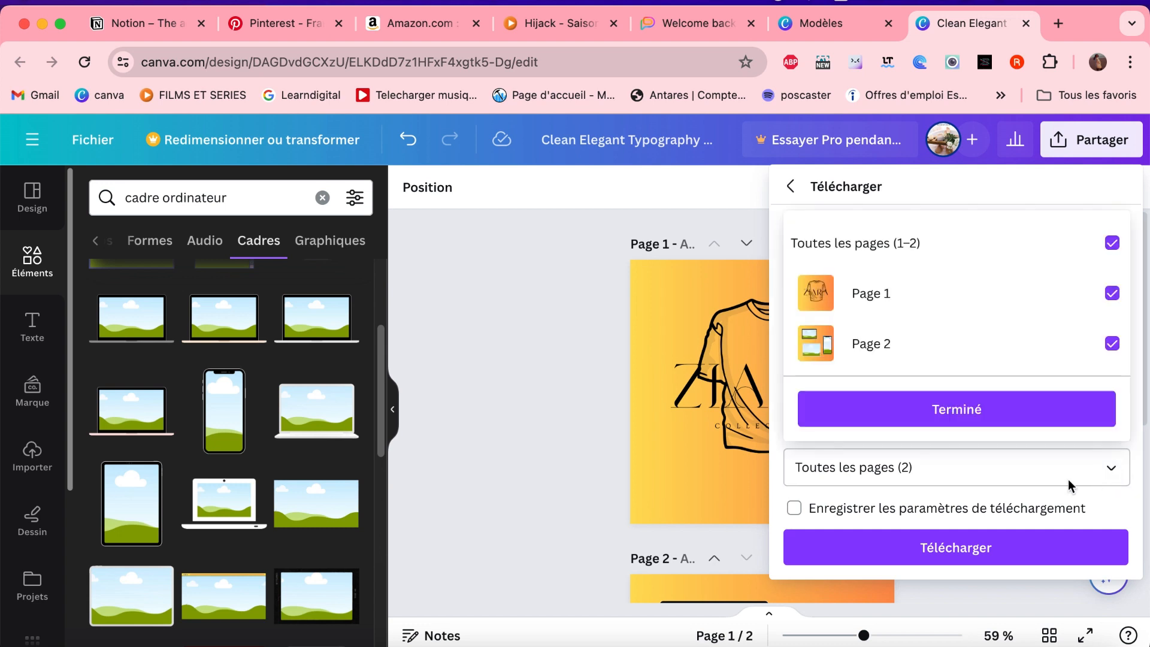
click(1114, 343)
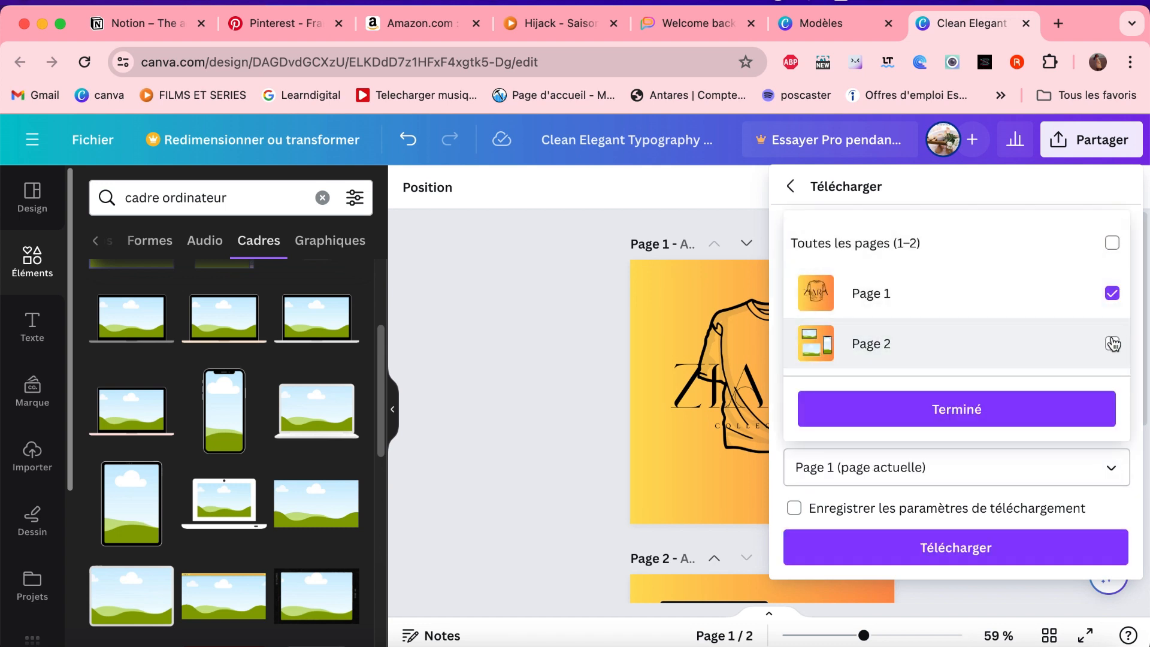
click(1017, 421)
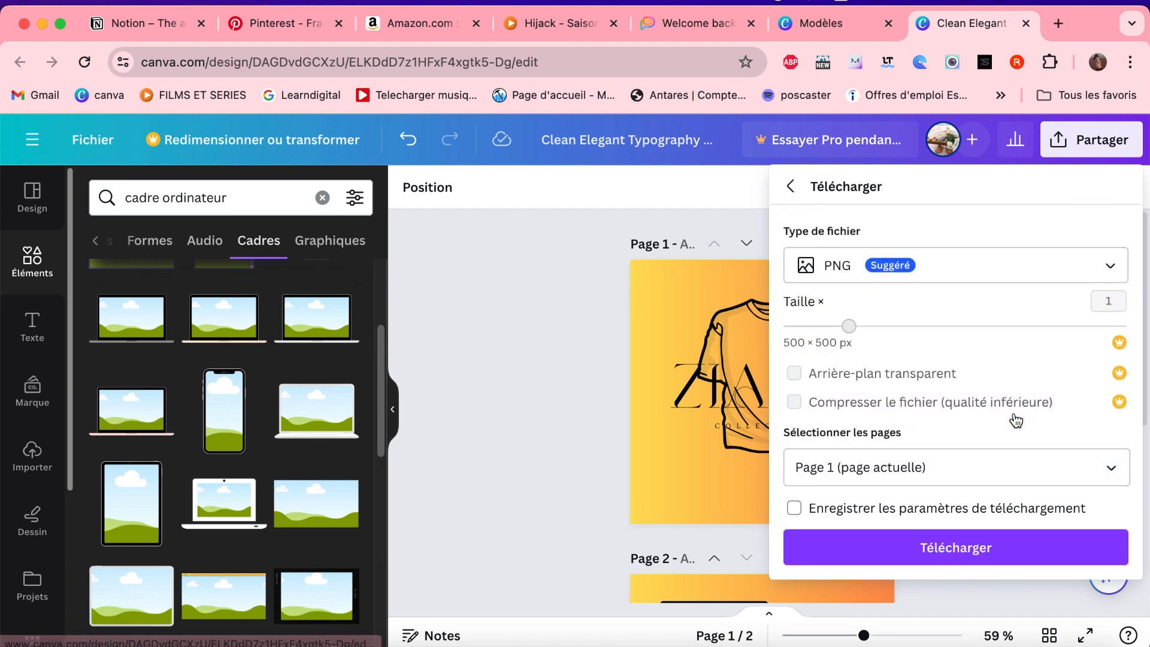
- Set the download file type to JPG and download the logo page
click(1105, 266)
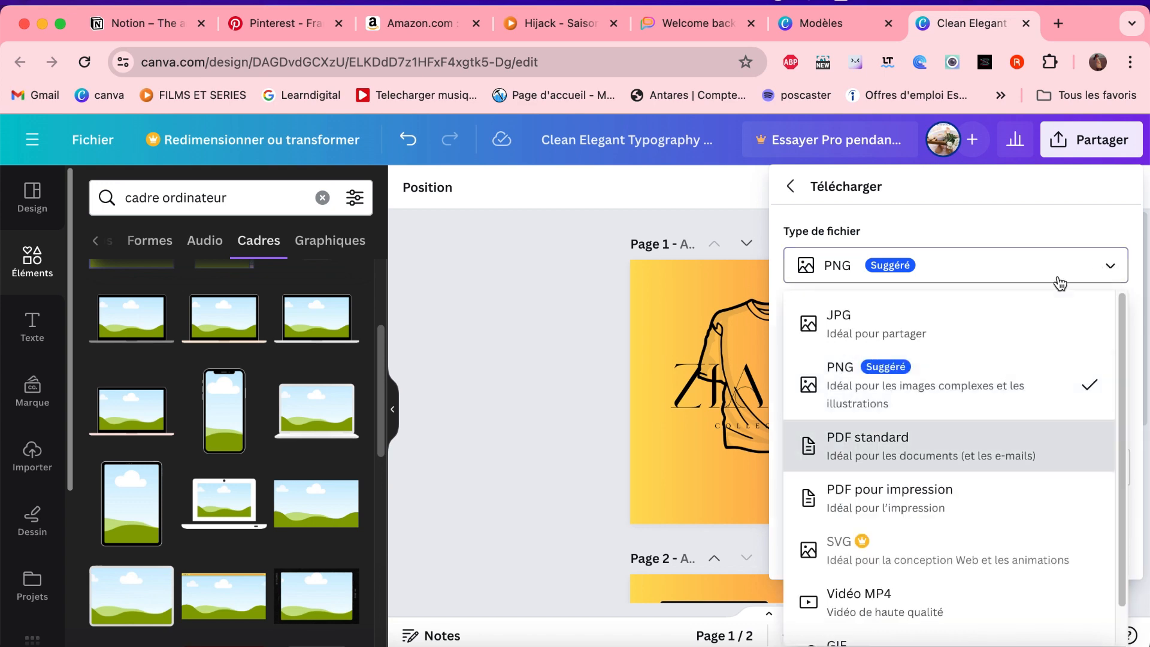
click(883, 332)
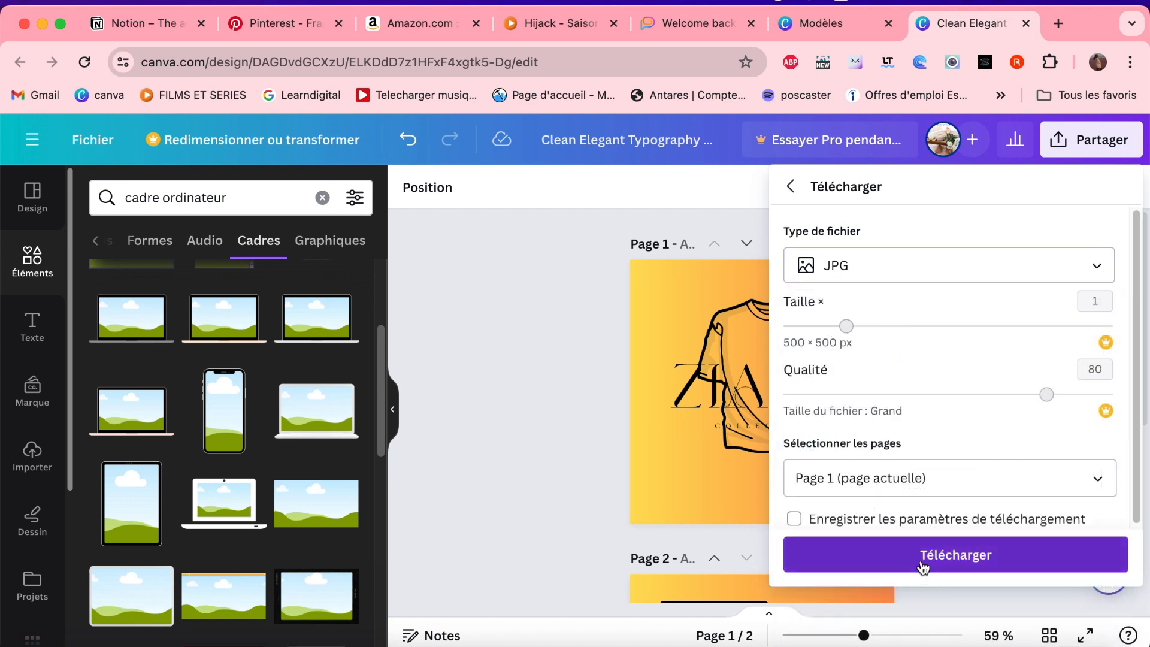
click(924, 557)
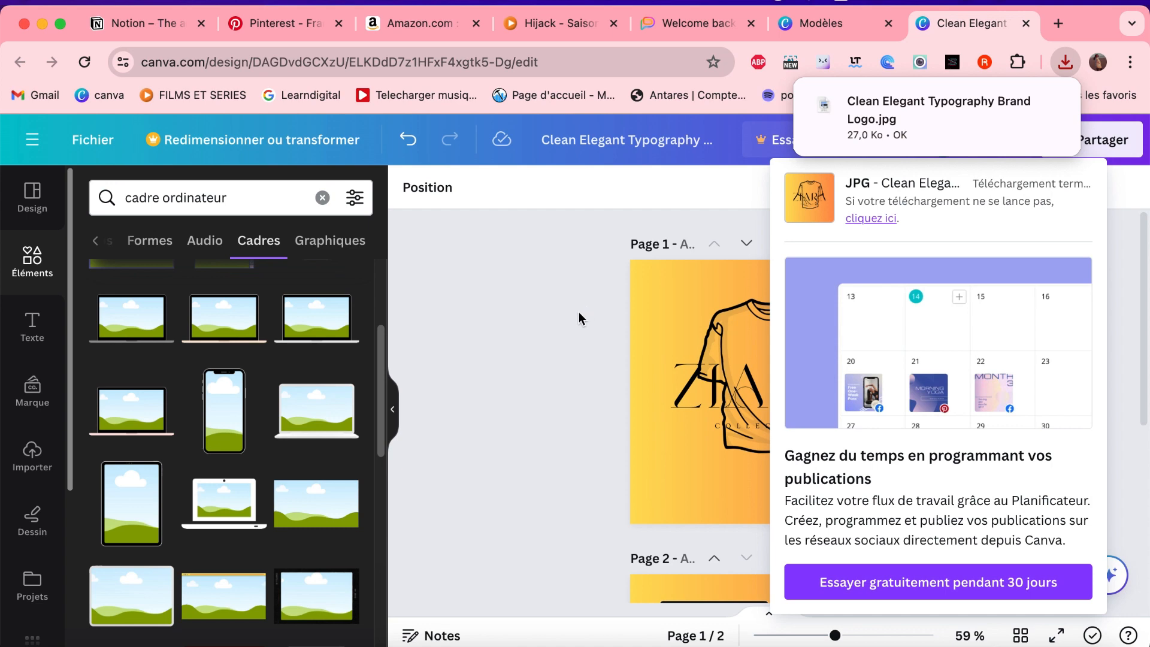
click(561, 314)
- Import the downloaded file Clean Elegant Typography Brand Logo.jpg into the uploaded images
scroll(606, 449, down, 5)
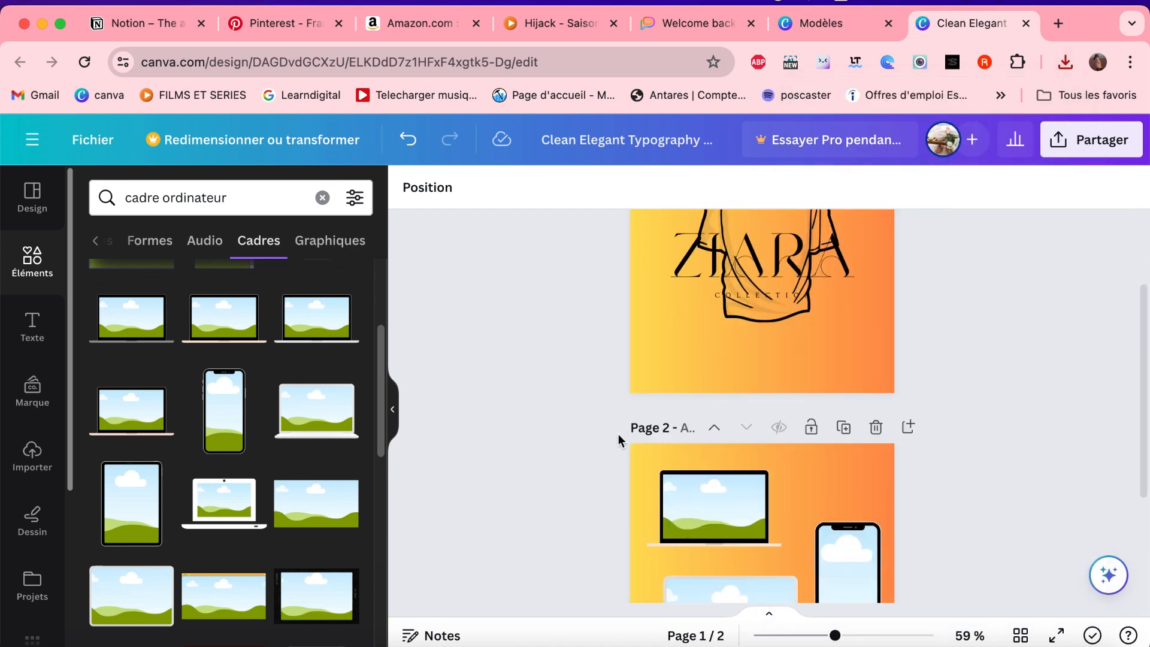
scroll(794, 278, up, 3)
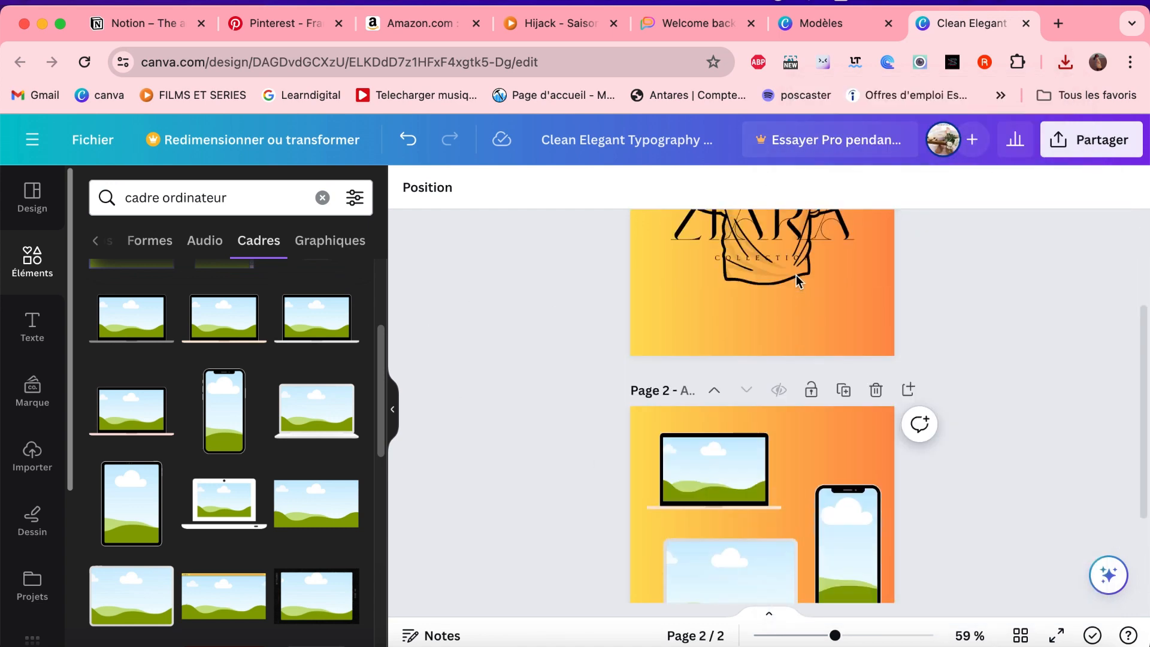
scroll(777, 316, up, 2)
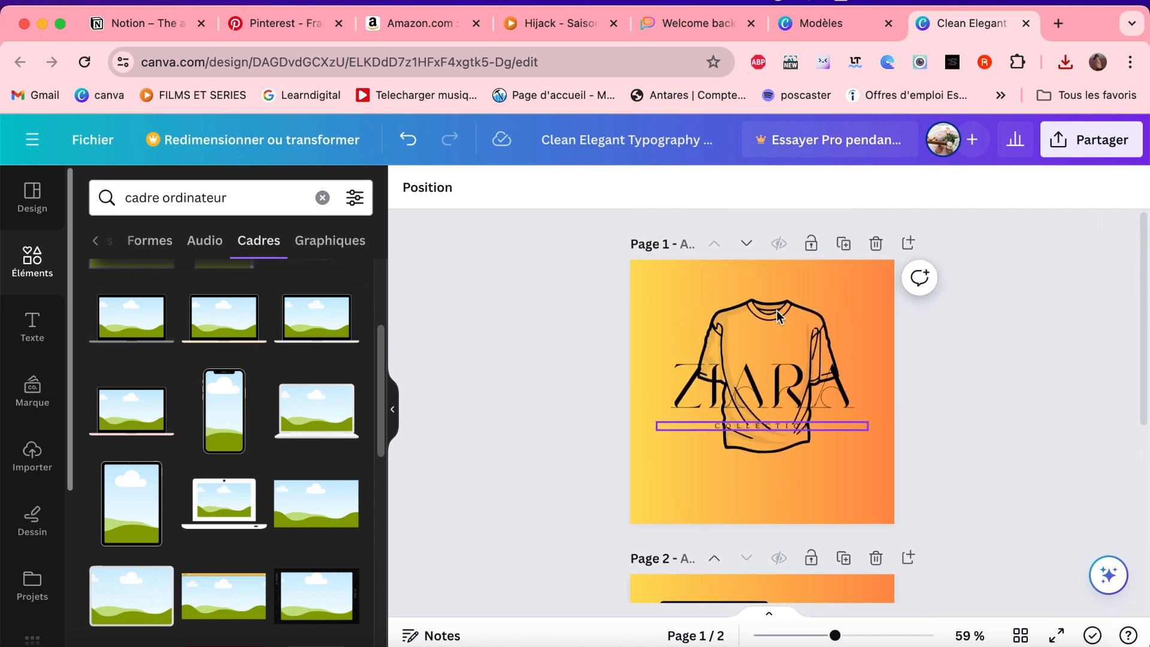
scroll(778, 316, down, 6)
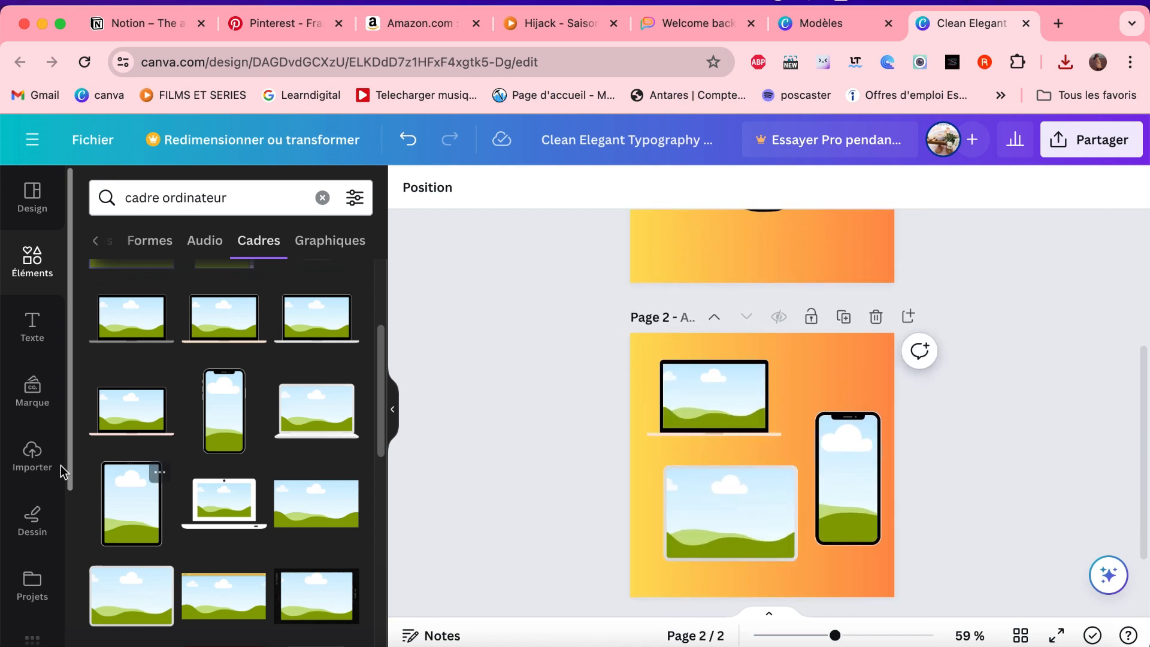
click(35, 458)
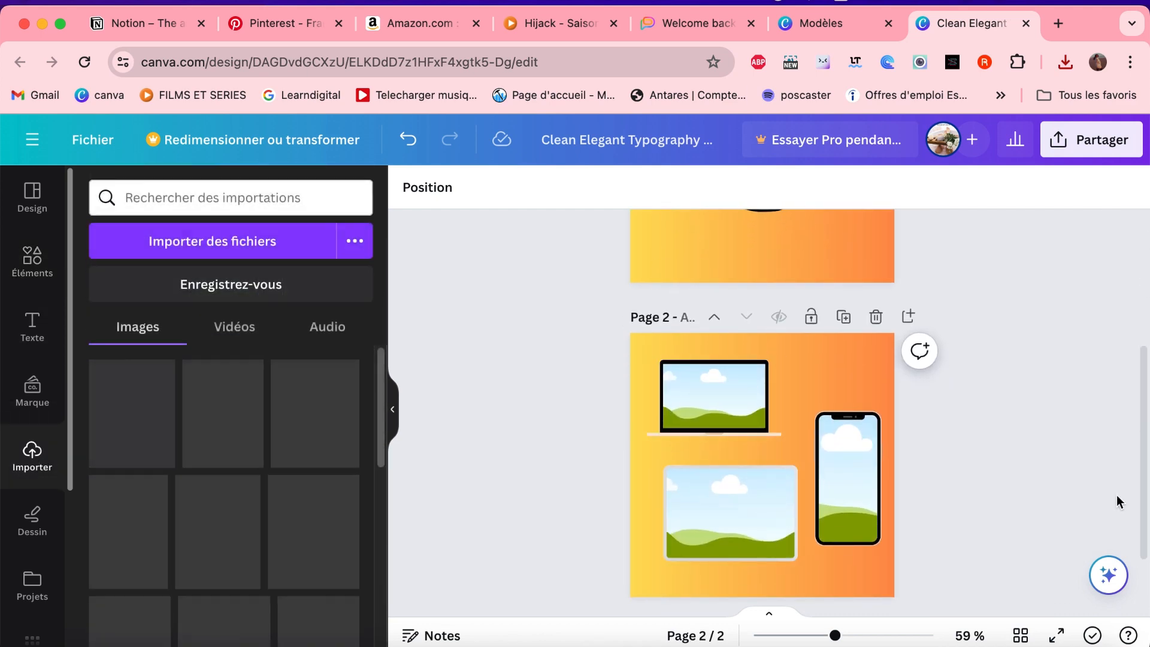
click(1087, 638)
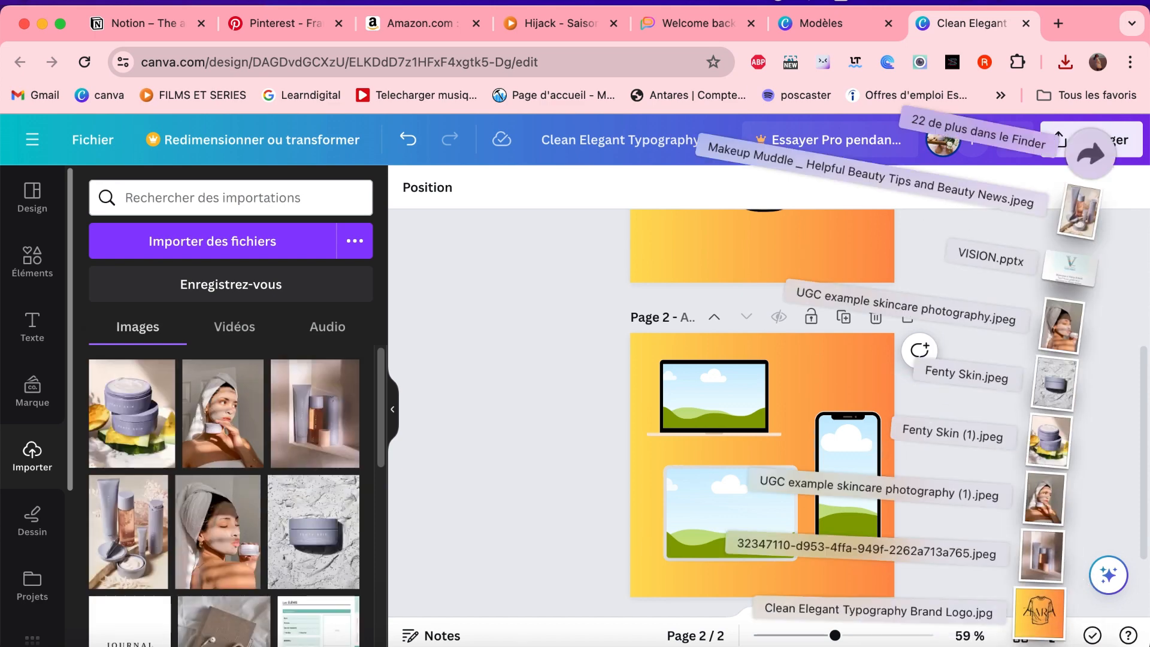
drag(1040, 626, 544, 470)
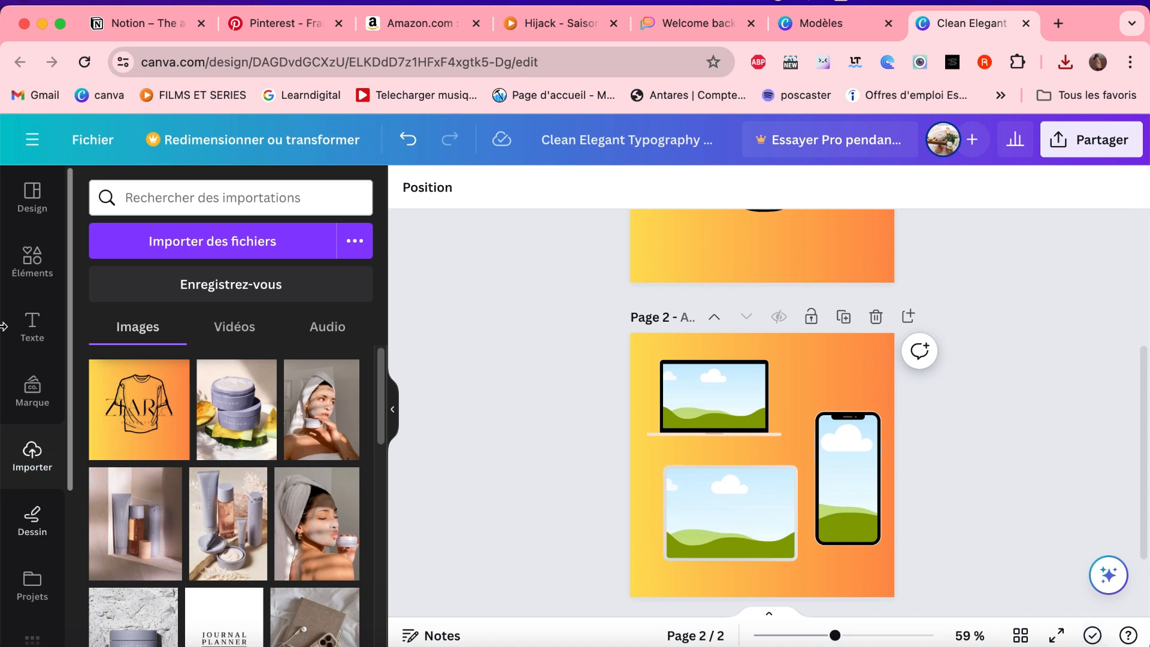
- Place the uploaded logo image in the laptop frame on page 2 and shift it slightly down inside the frame
click(141, 427)
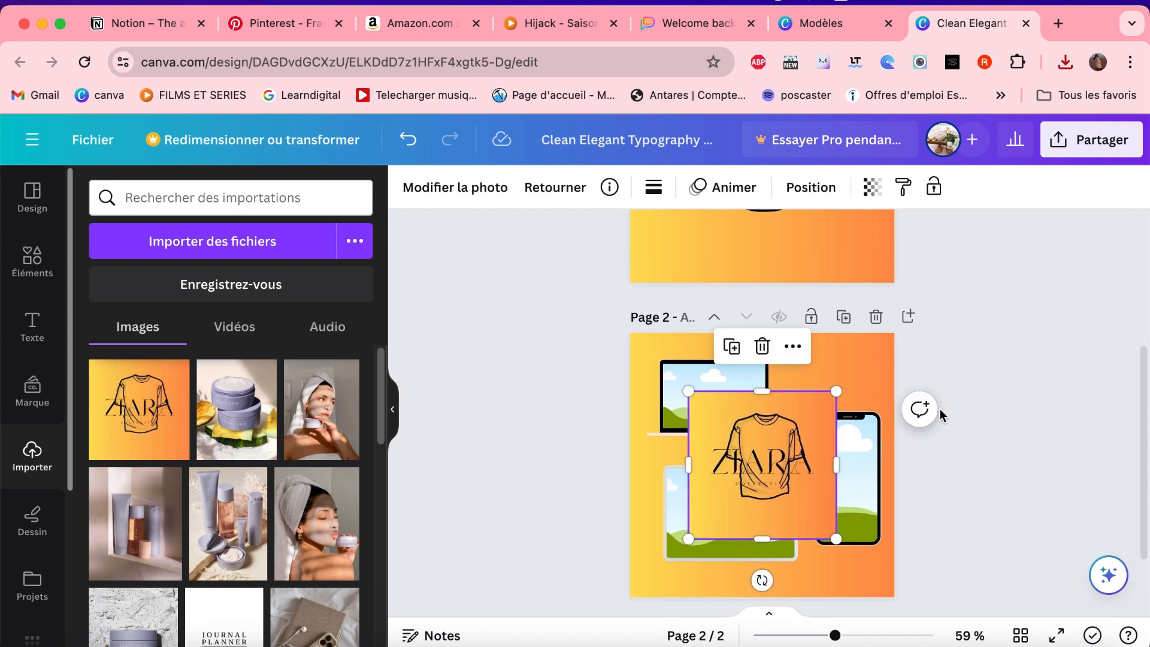
drag(759, 476, 730, 423)
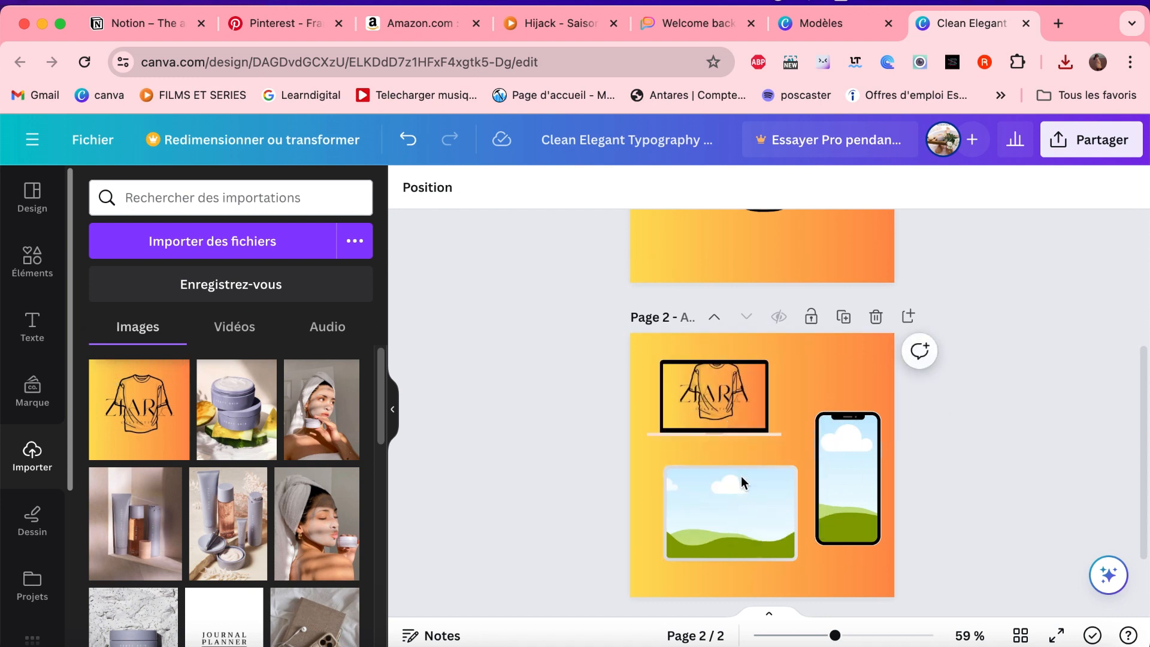
click(729, 408)
double_click(729, 406)
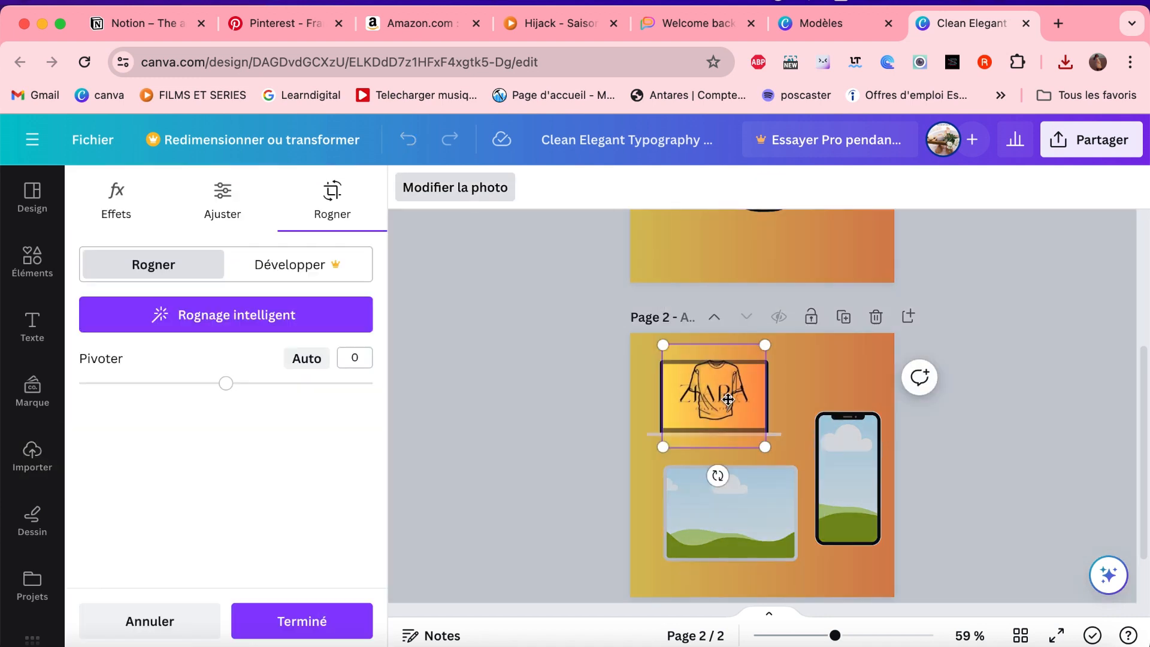
drag(728, 403, 726, 418)
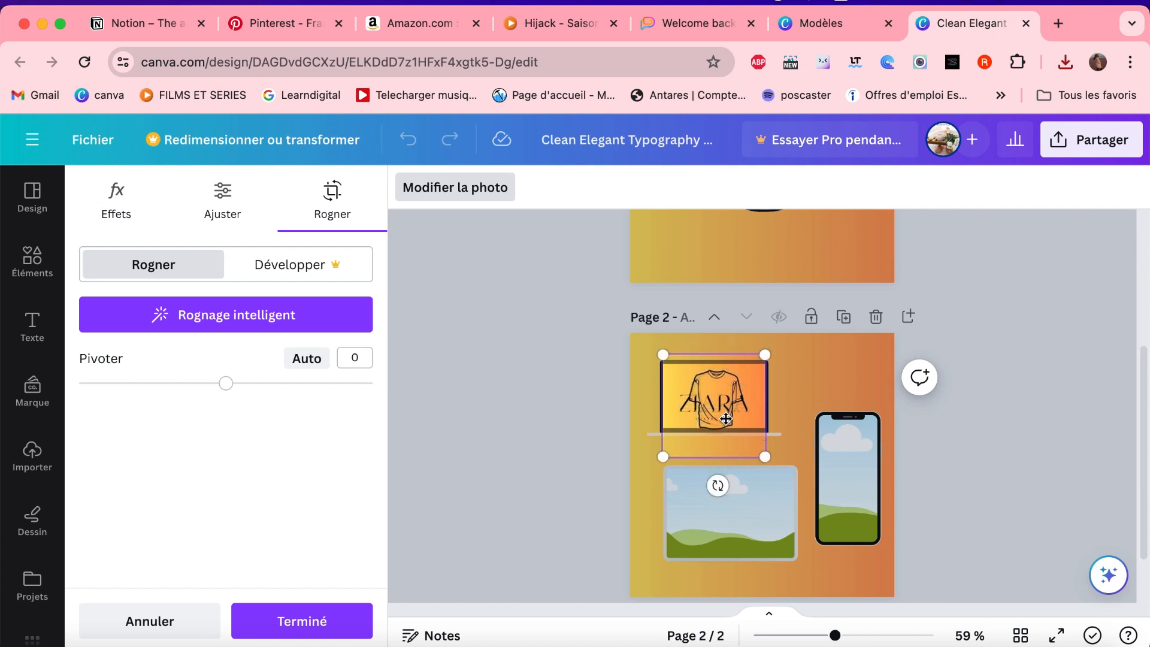
click(638, 432)
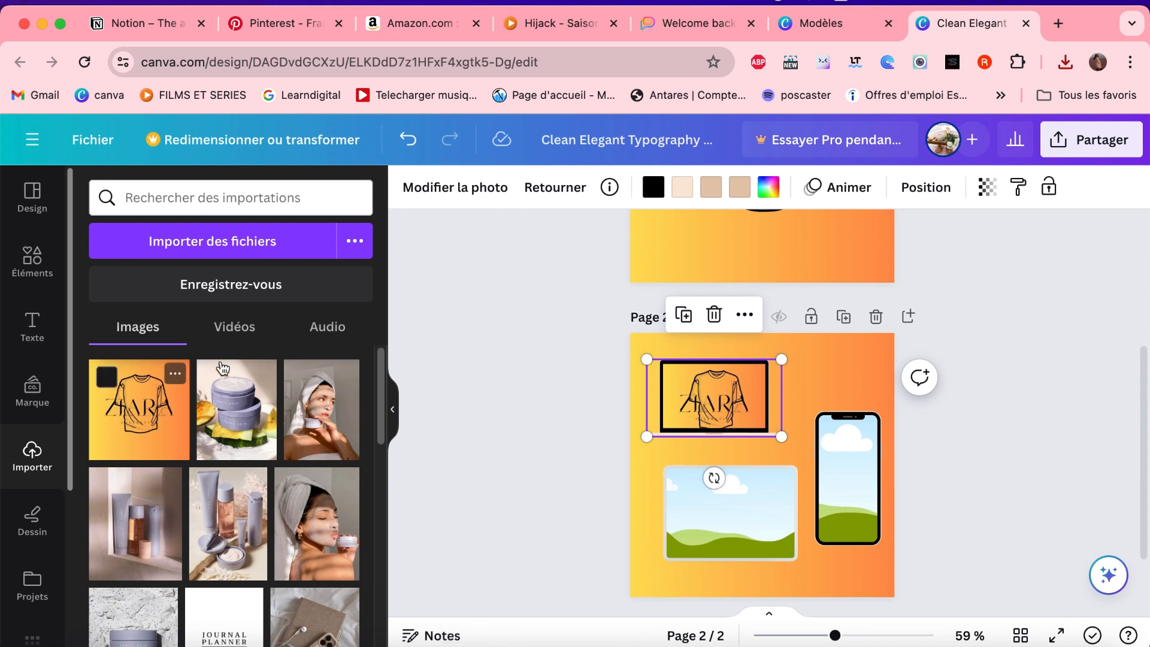
- Fill the phone and tablet frames with the logo image and shift the tablet's image slightly down inside its frame
drag(155, 423, 853, 508)
drag(150, 419, 726, 510)
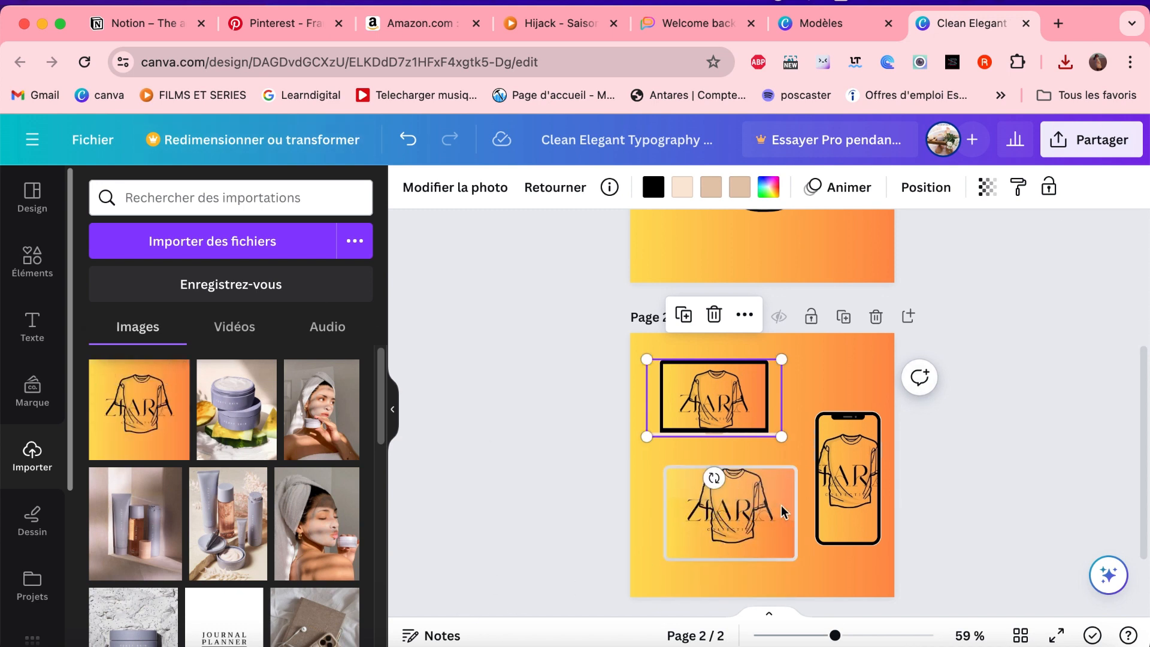
double_click(735, 509)
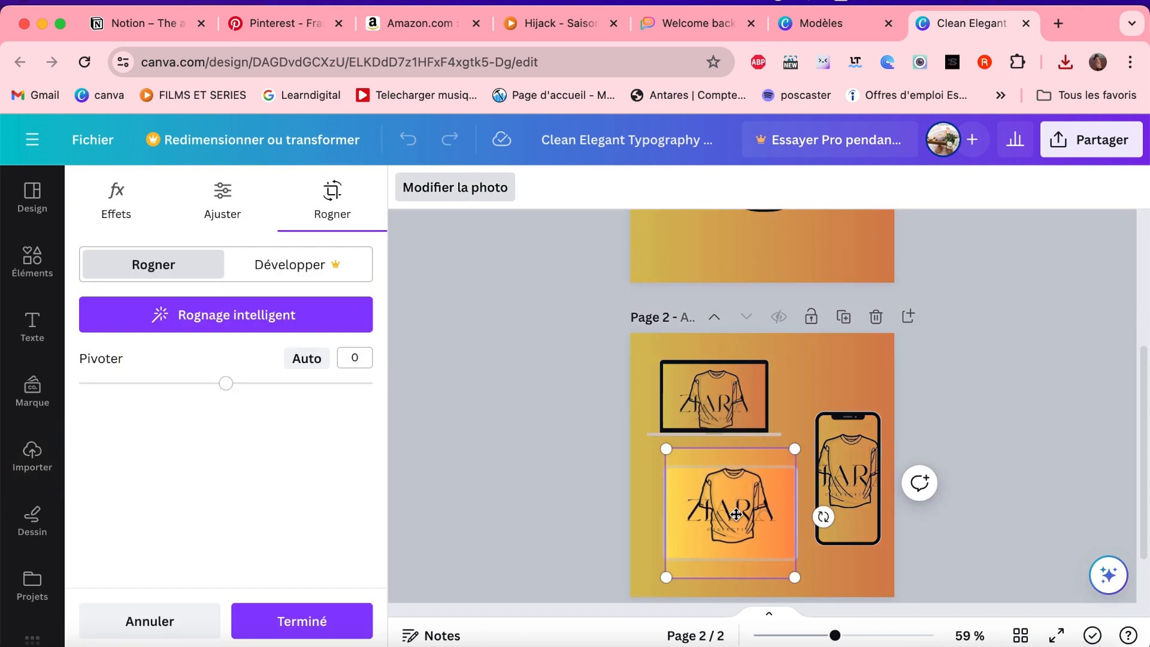
drag(737, 514, 734, 521)
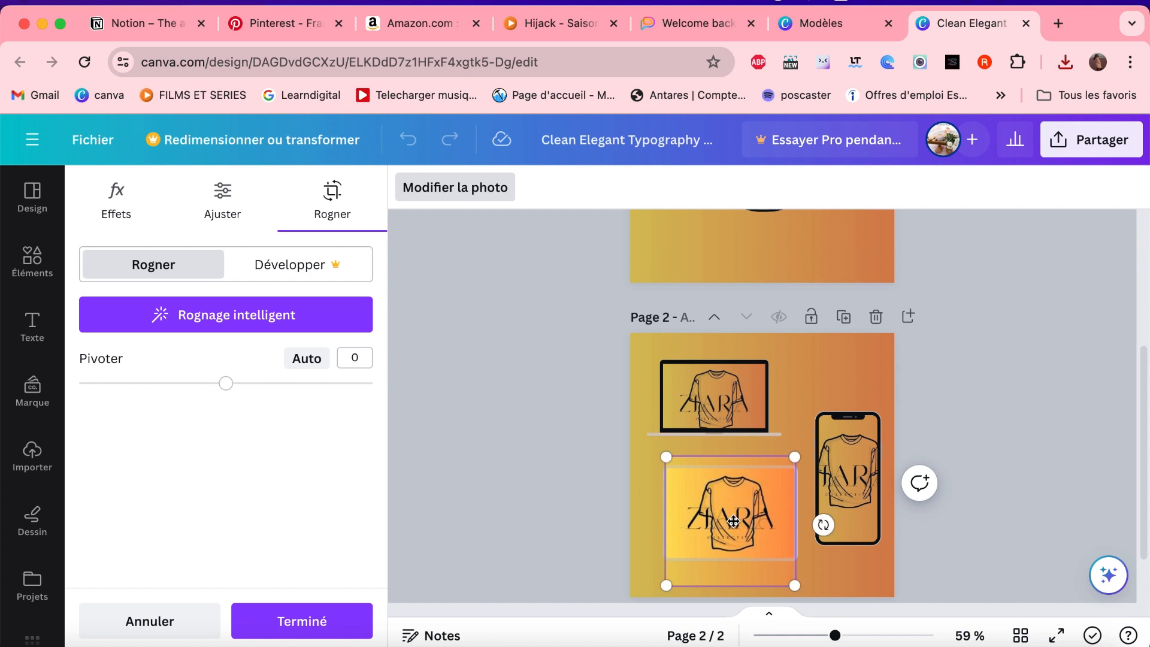
click(1007, 415)
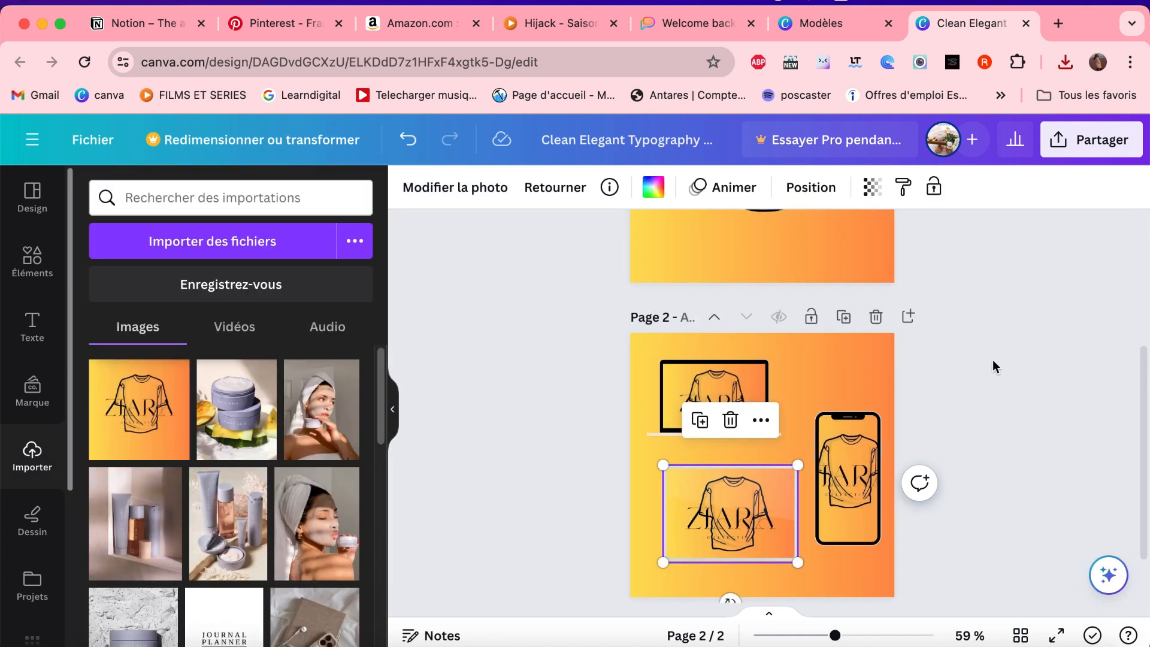
click(999, 483)
- Move the laptop, tablet and phone mockups slightly down and to the left to free space at page 2's top
scroll(992, 455, down, 2)
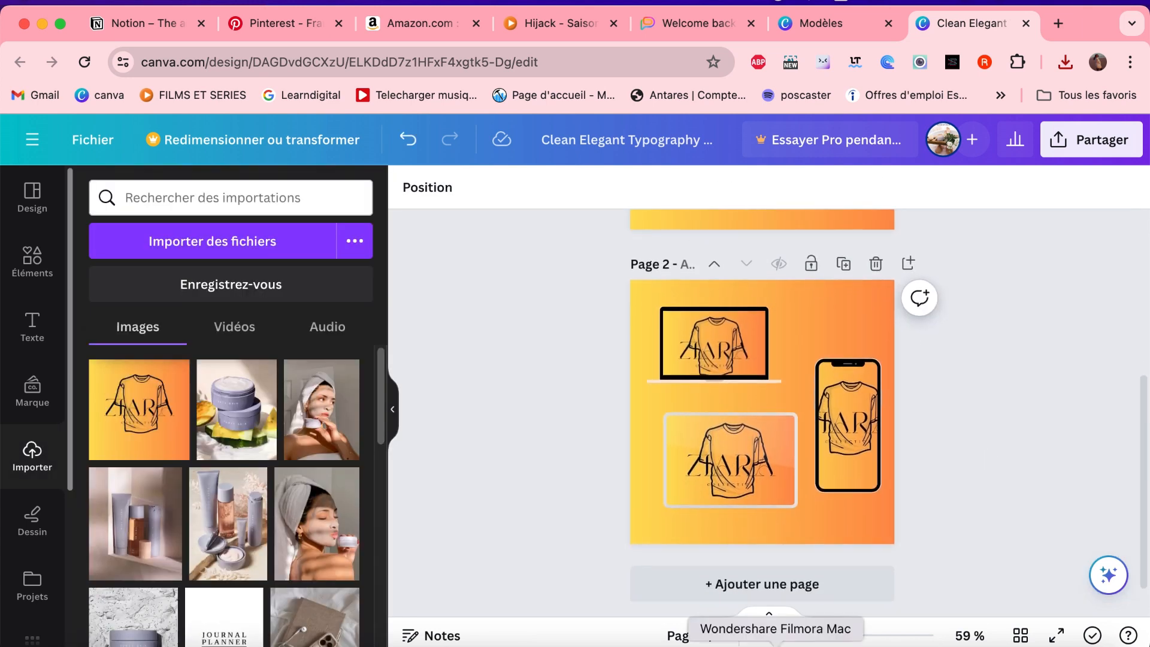
drag(837, 638, 851, 639)
scroll(989, 482, down, 1)
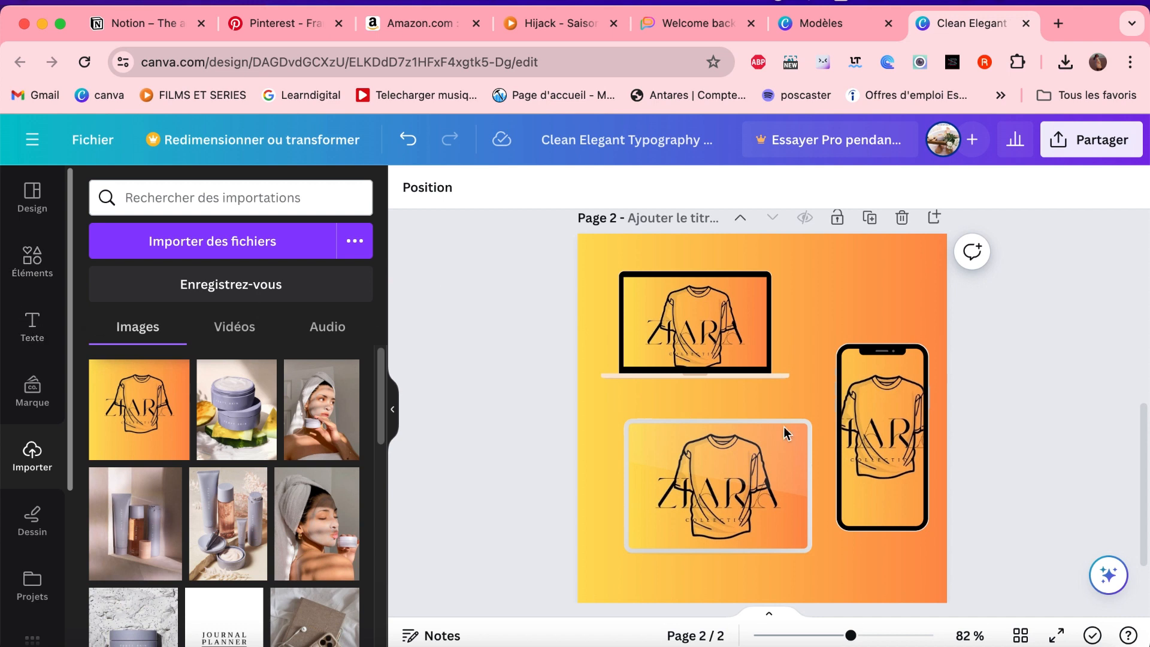
drag(882, 400, 873, 399)
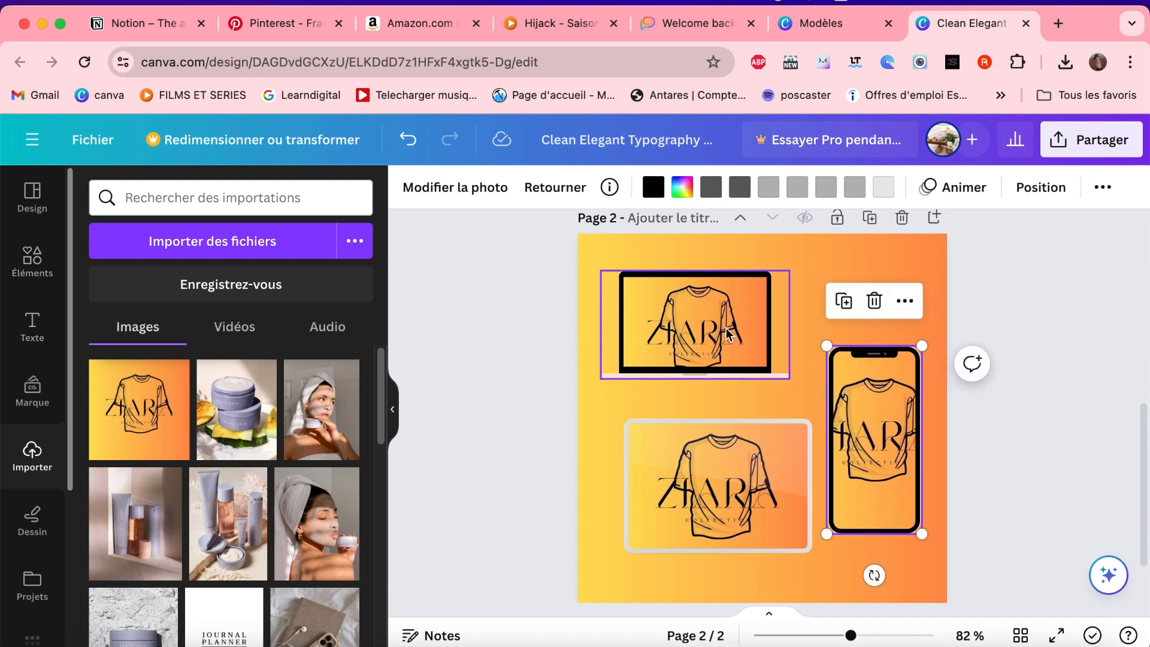
drag(726, 334, 716, 355)
drag(766, 492, 758, 502)
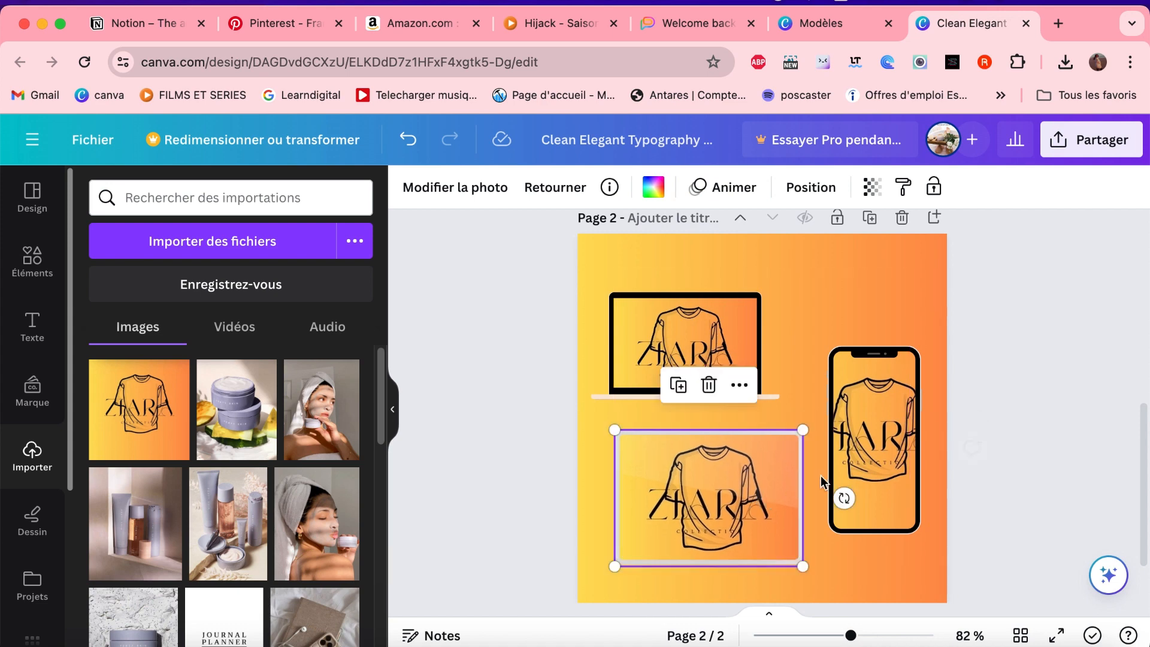
click(863, 463)
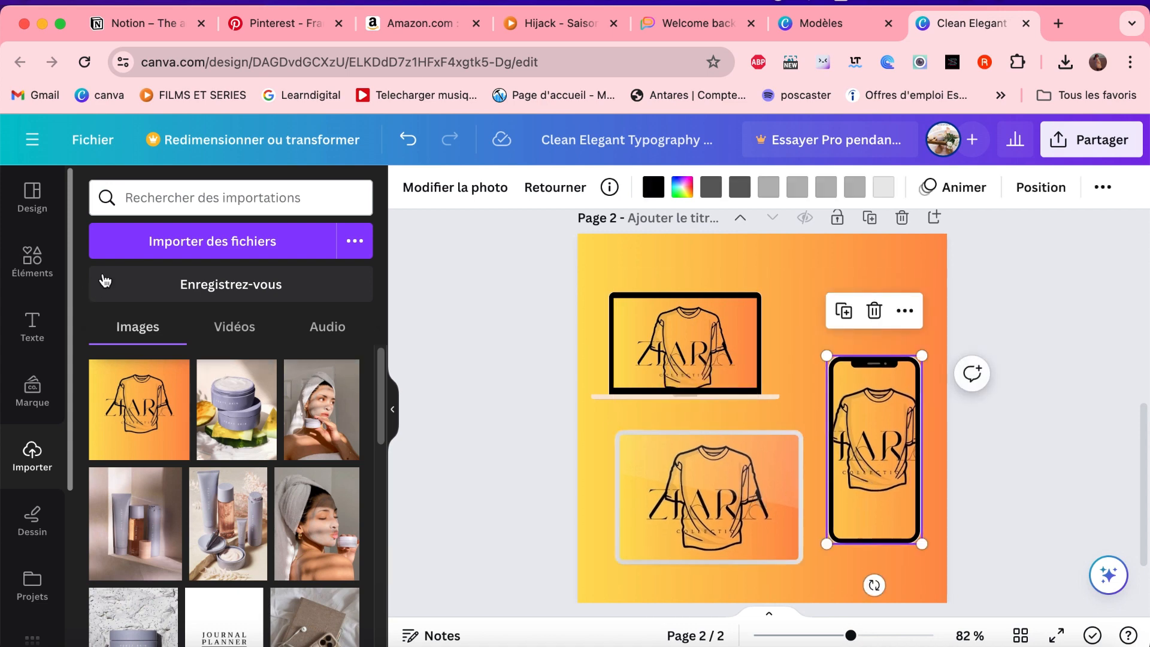
- Add a title text to page 2 reading "zaira colection"
click(33, 326)
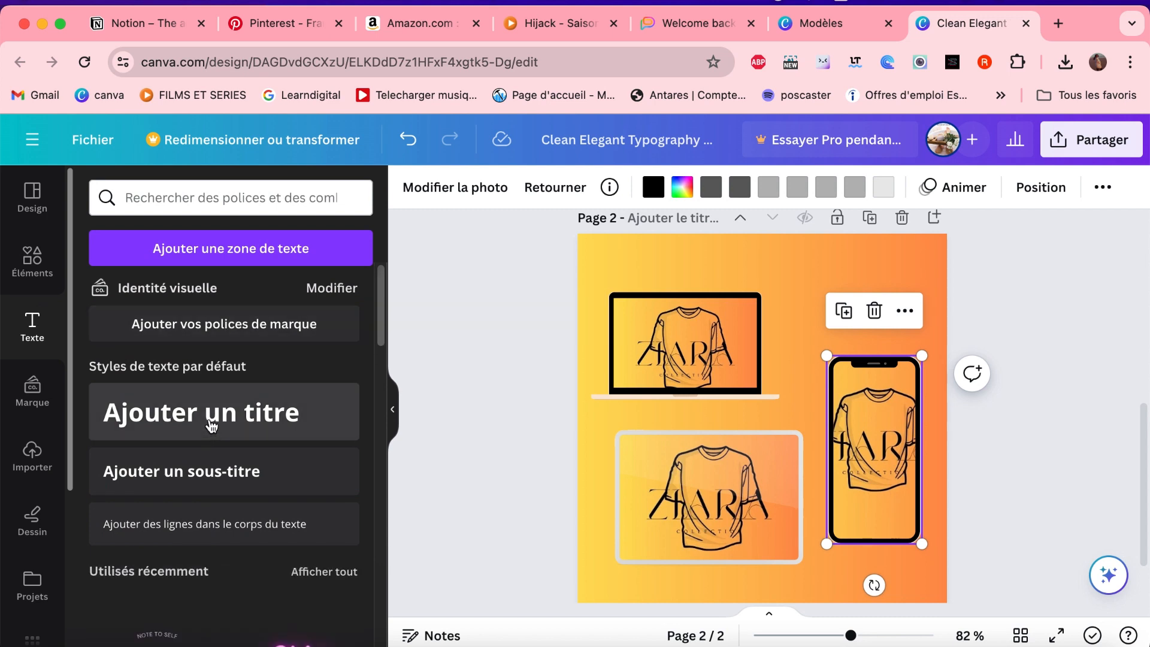
click(259, 416)
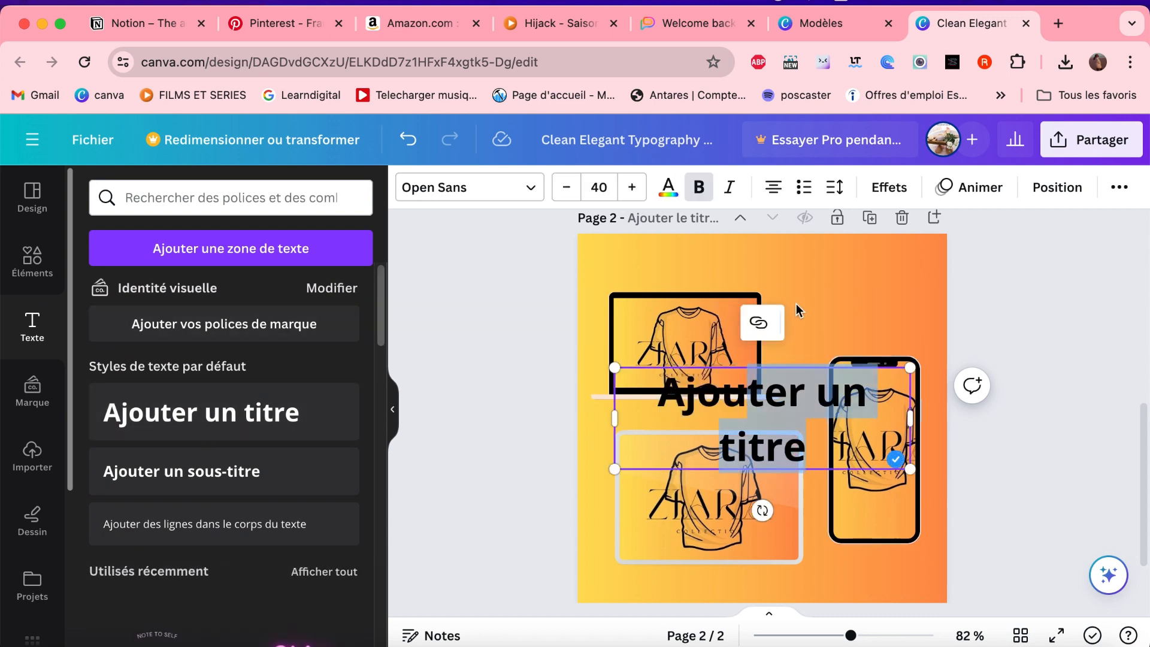
click(1108, 327)
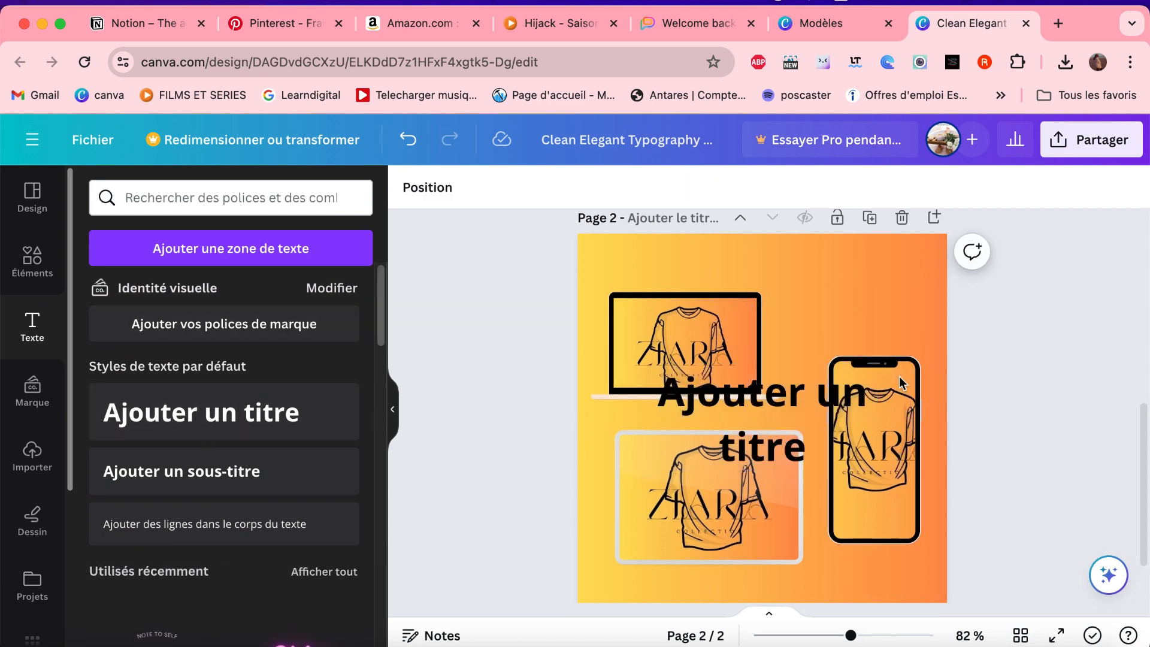
click(829, 413)
double_click(829, 415)
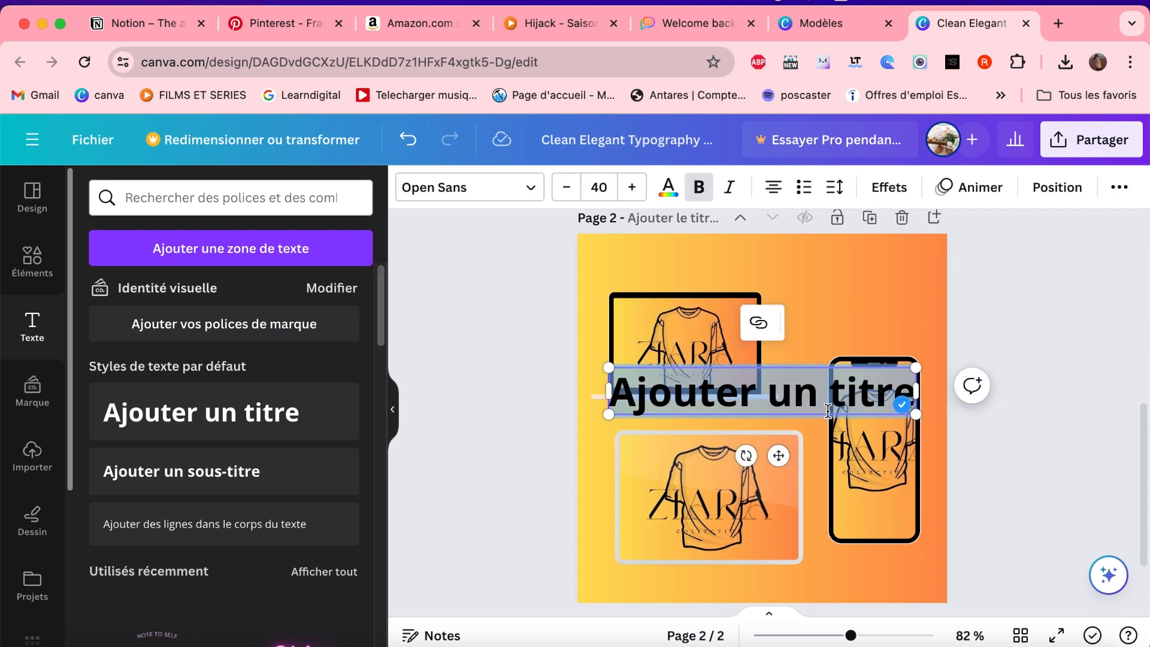
text(zaire)
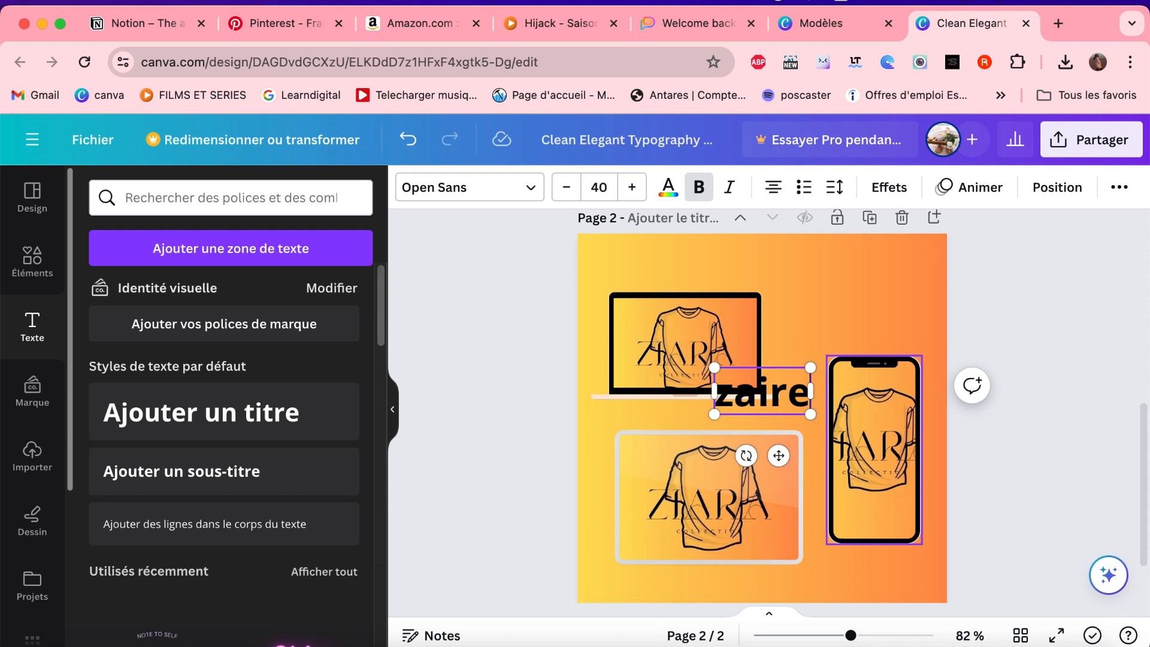
key(BackSpace)
text(a)
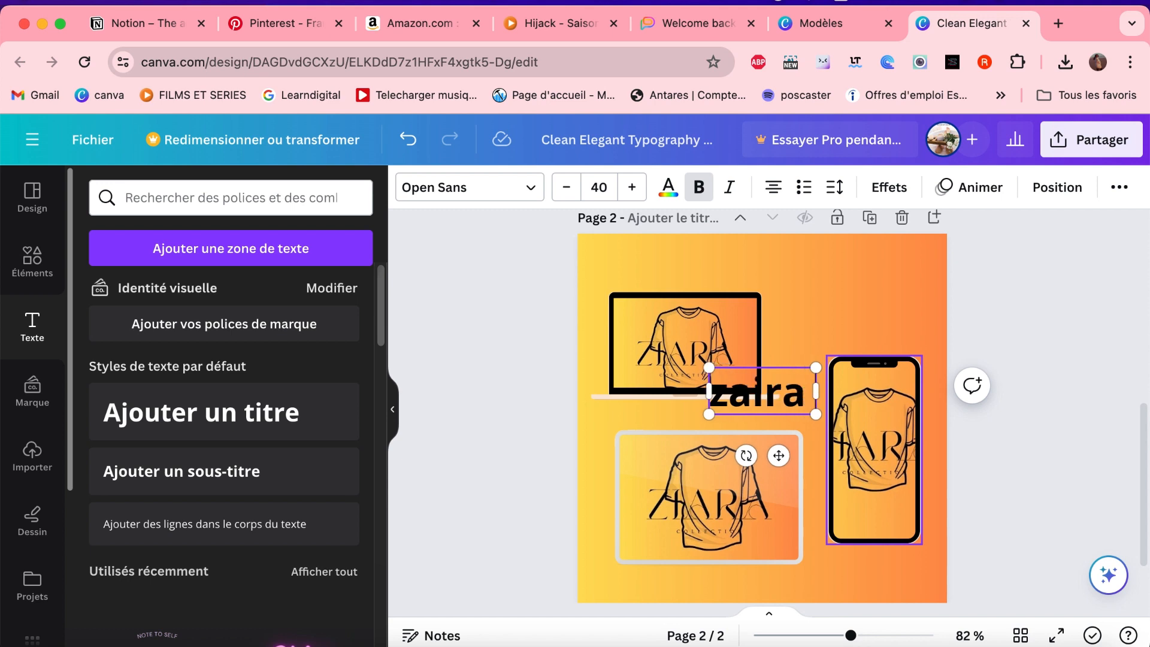
text( colection)
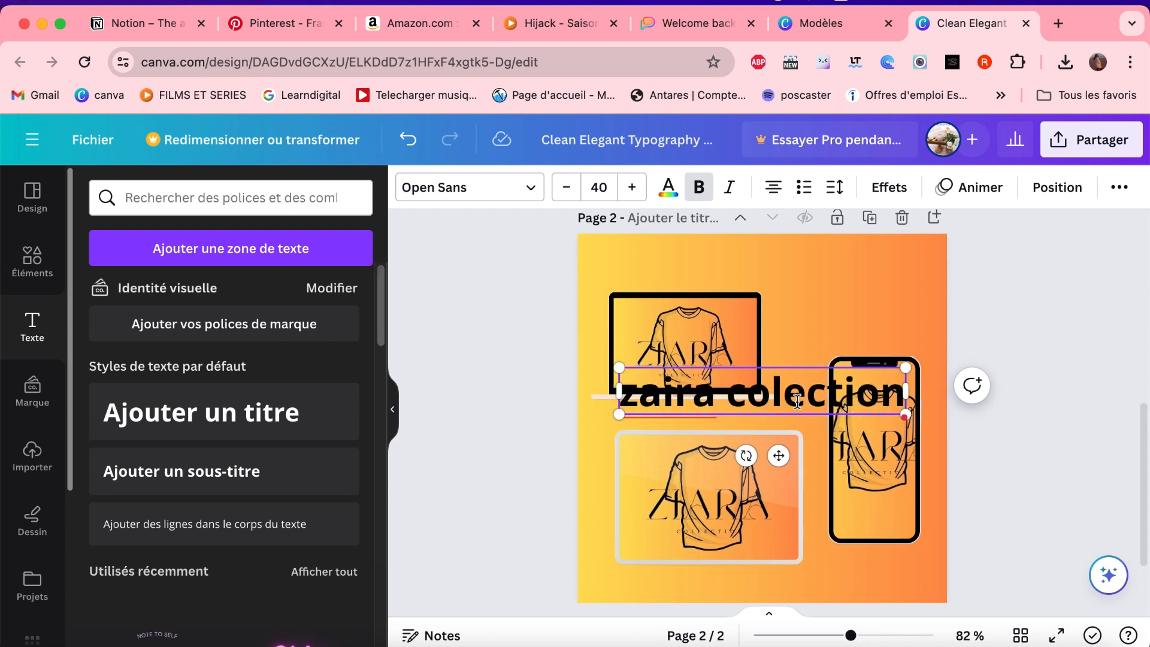
- Move the title above the mockups at page 2's upper right and shrink it to font size 29,8
drag(797, 388, 856, 284)
click(1088, 352)
click(746, 393)
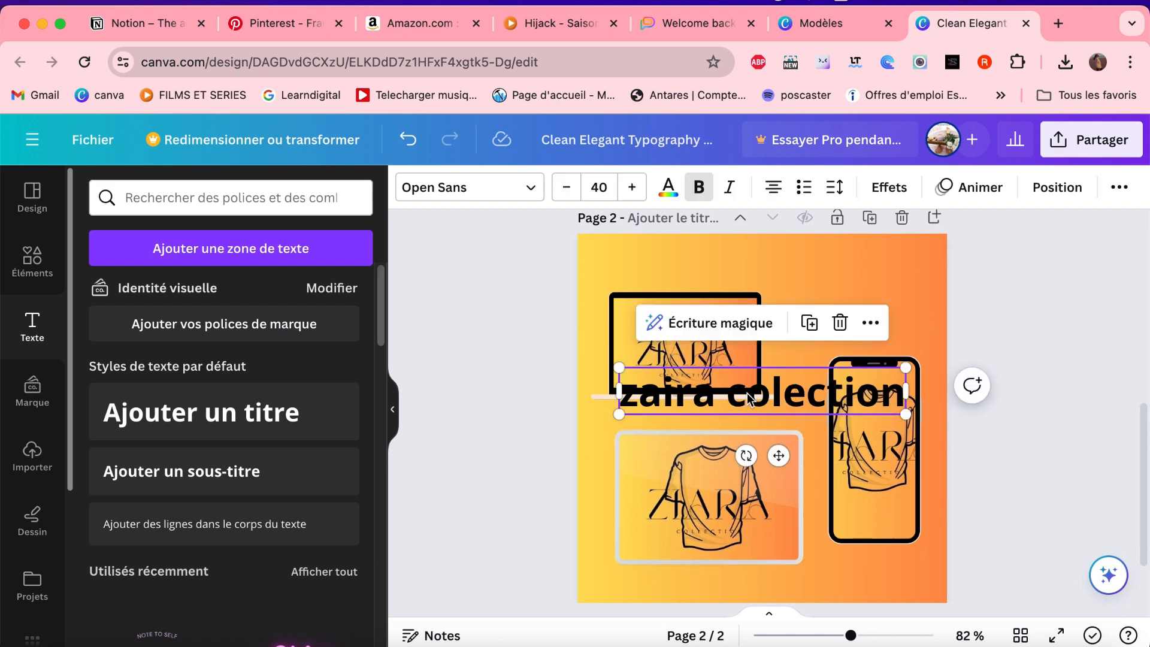
drag(747, 393, 789, 276)
drag(949, 246, 874, 259)
drag(820, 283, 844, 277)
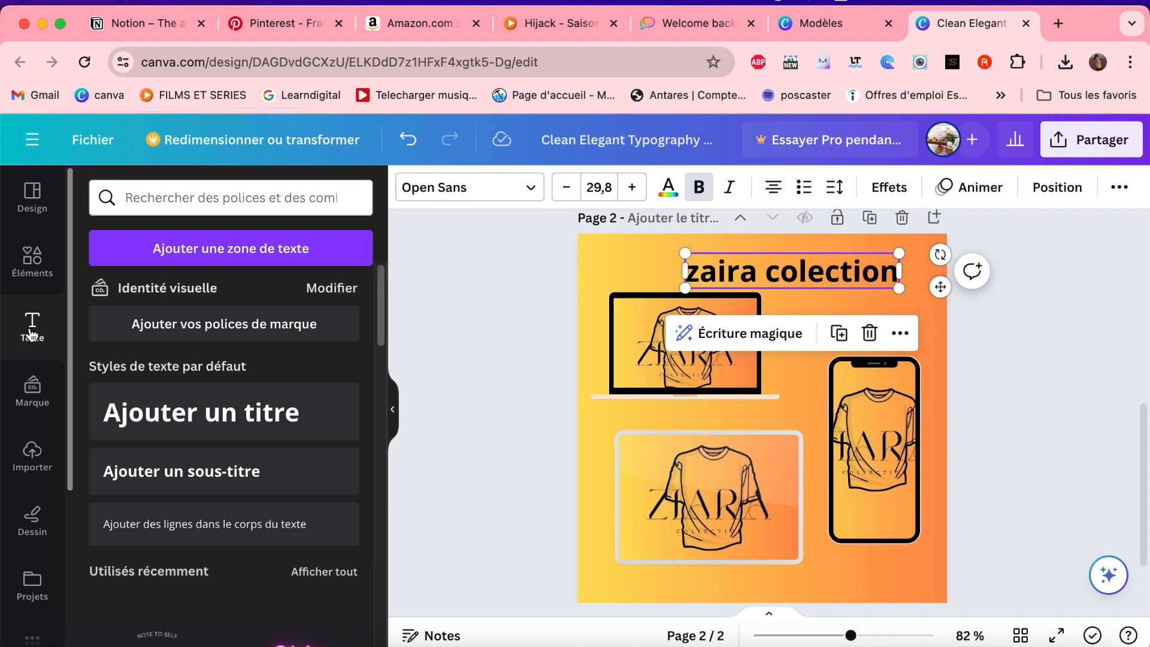
- Set the title's font to Mickle and nudge it slightly up toward the page's upper-right corner
scroll(261, 539, down, 5)
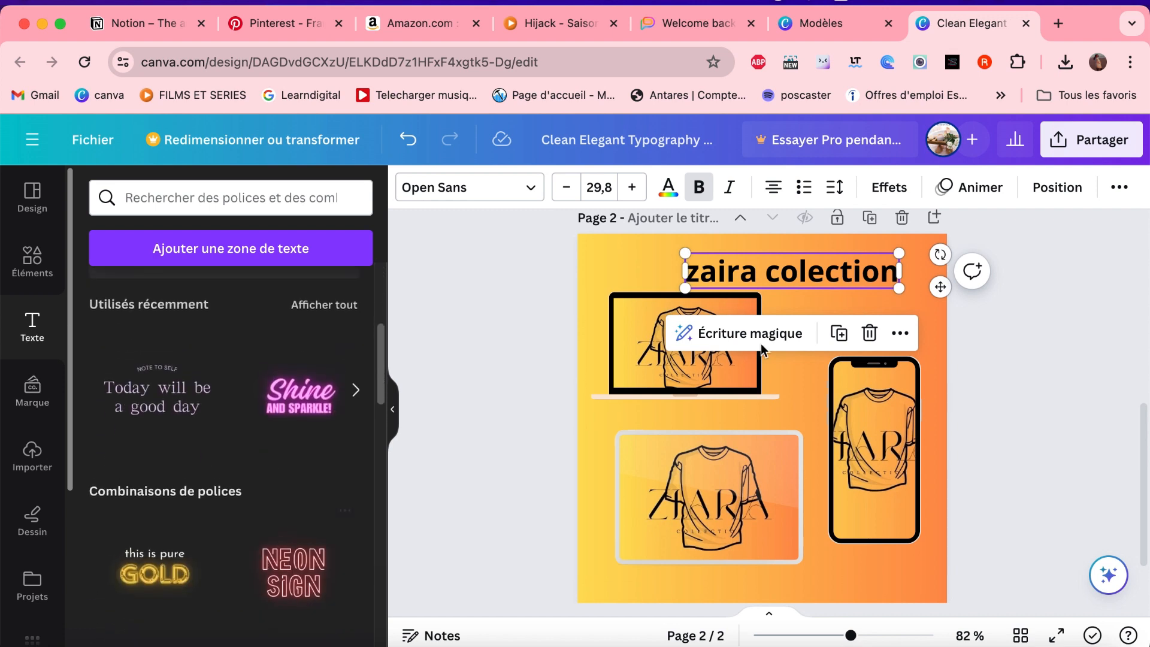
click(535, 189)
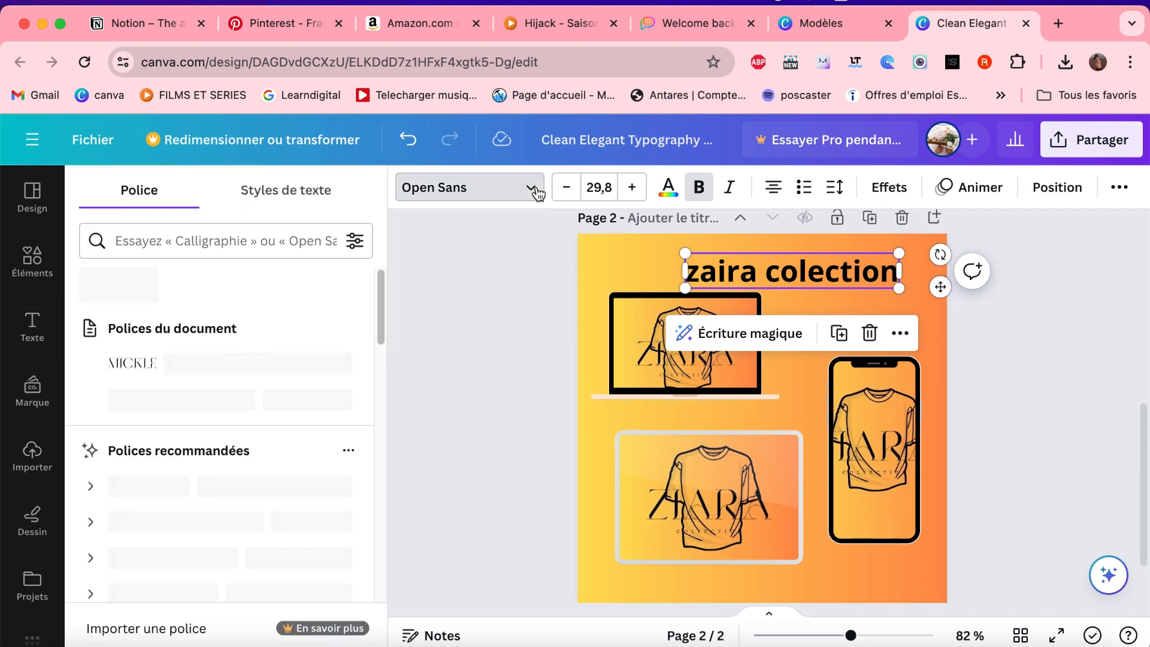
click(172, 367)
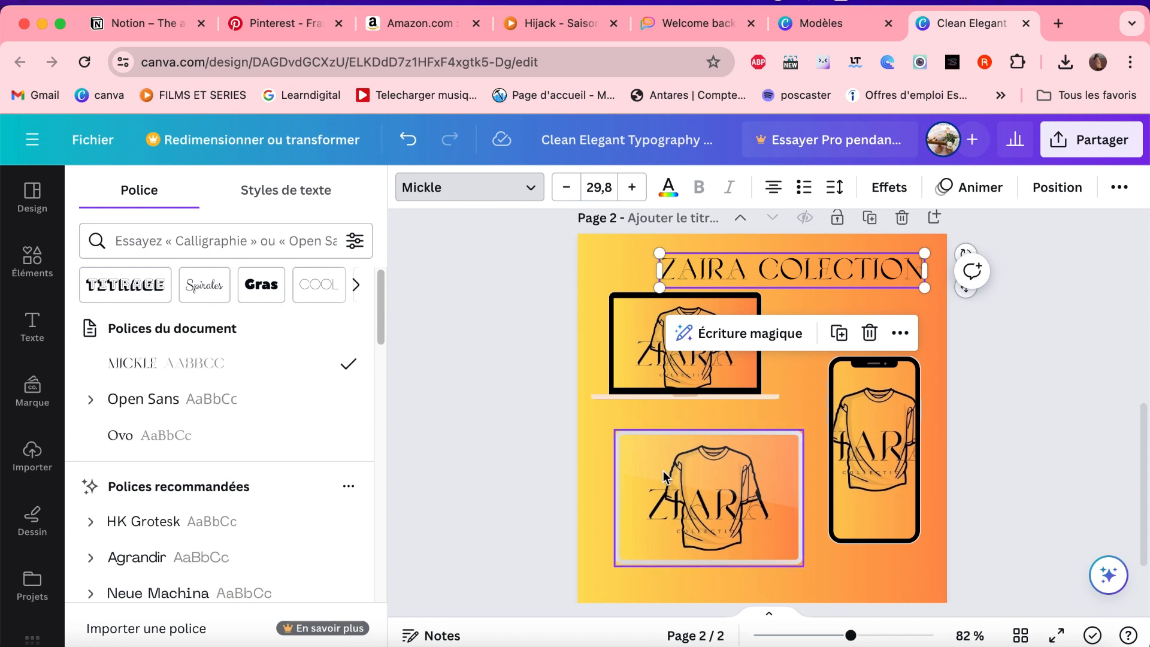
click(485, 408)
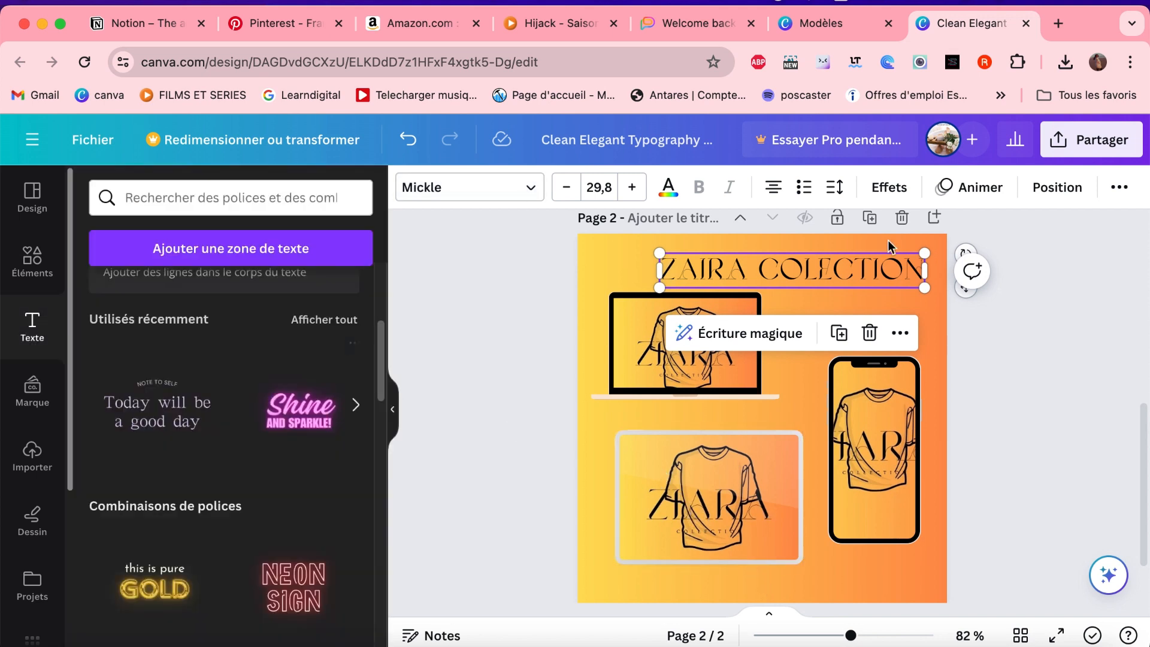
click(998, 411)
drag(775, 272, 790, 263)
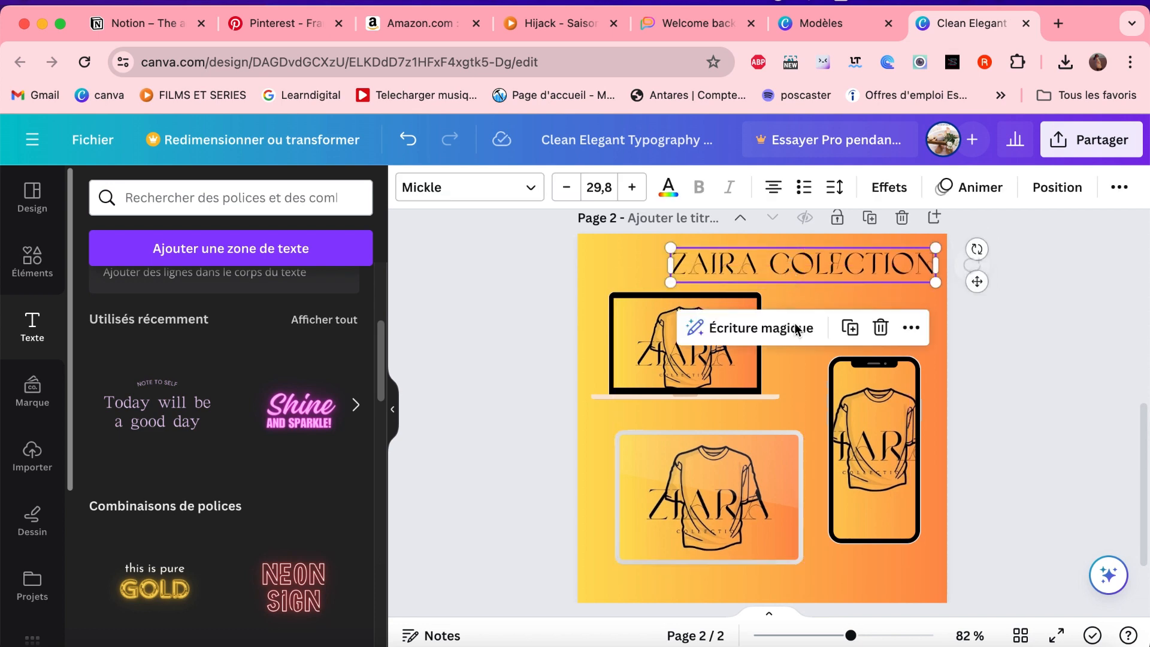
- Nudge the tablet mockup slightly up and the laptop mockup slightly down and to the left on page 2
drag(753, 515, 749, 503)
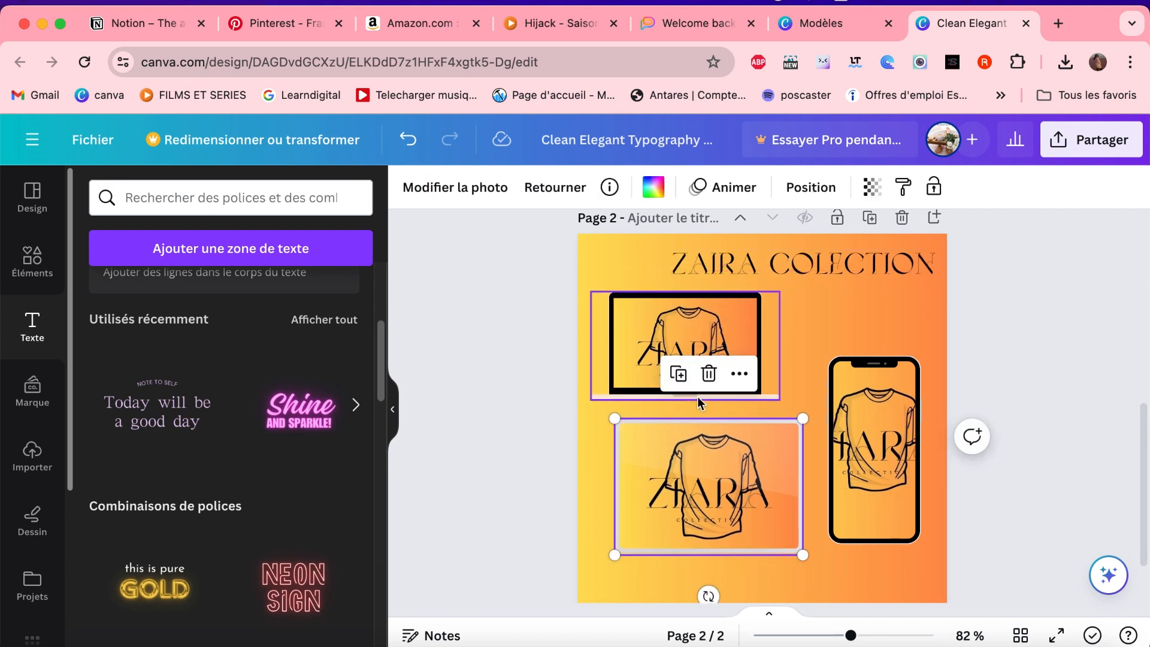
click(703, 341)
drag(701, 341, 693, 344)
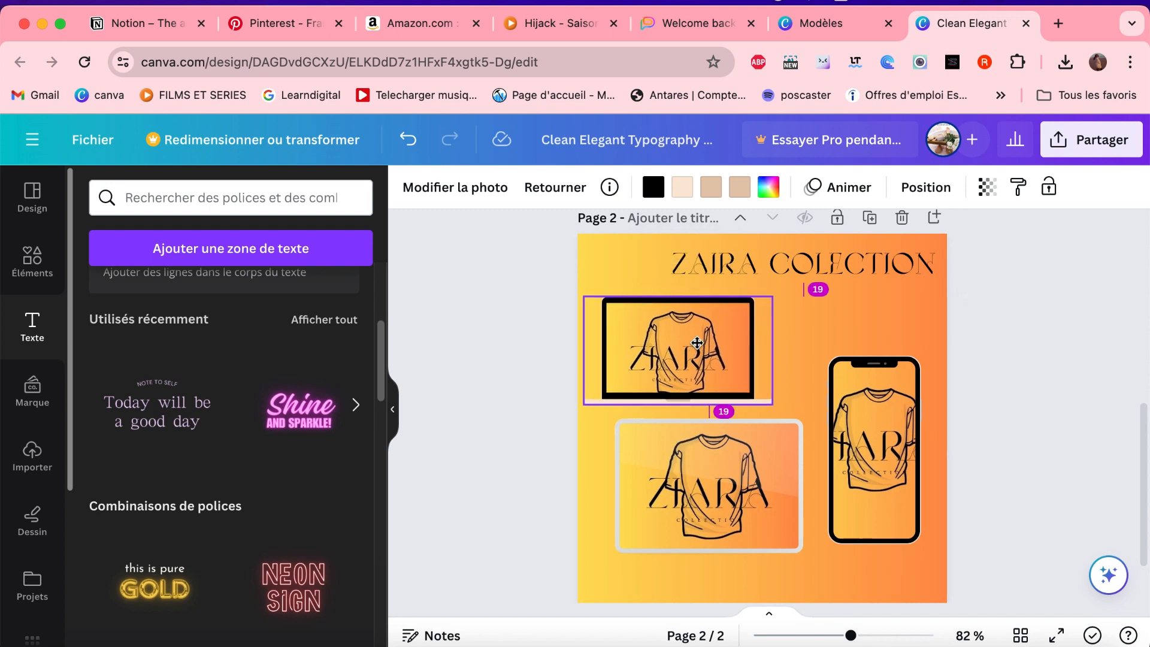
- Shrink the tablet mockup slightly and shift it right, and move the phone mockup up and a little to the left
drag(780, 505, 789, 462)
drag(801, 422, 790, 429)
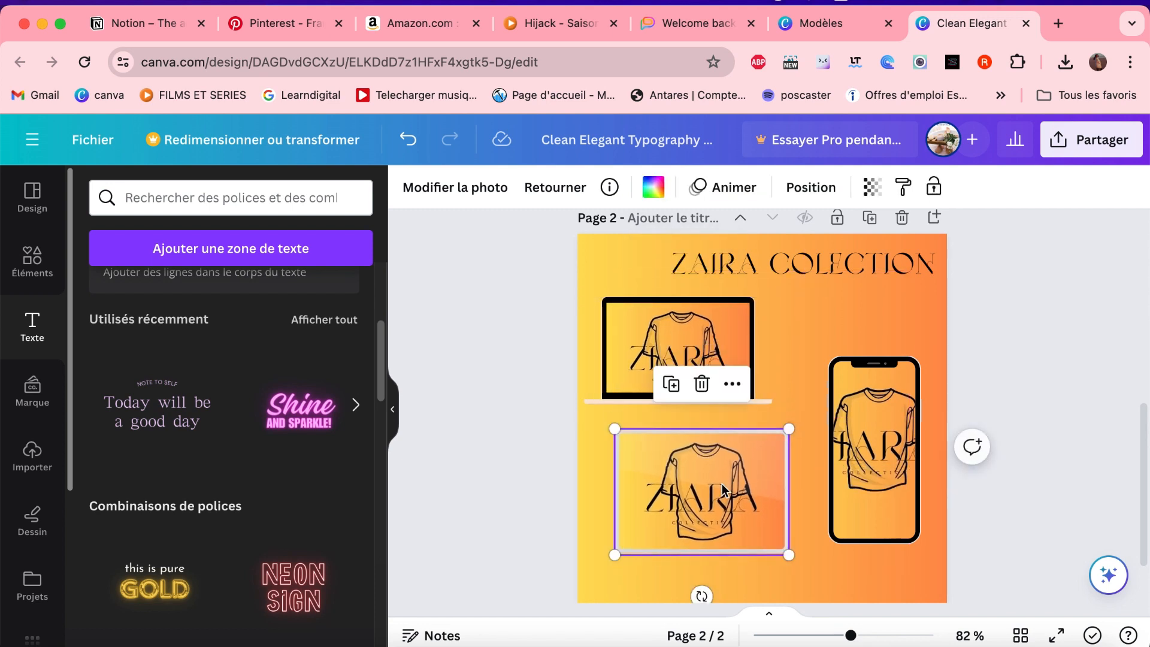
drag(721, 484, 734, 481)
drag(857, 466, 845, 441)
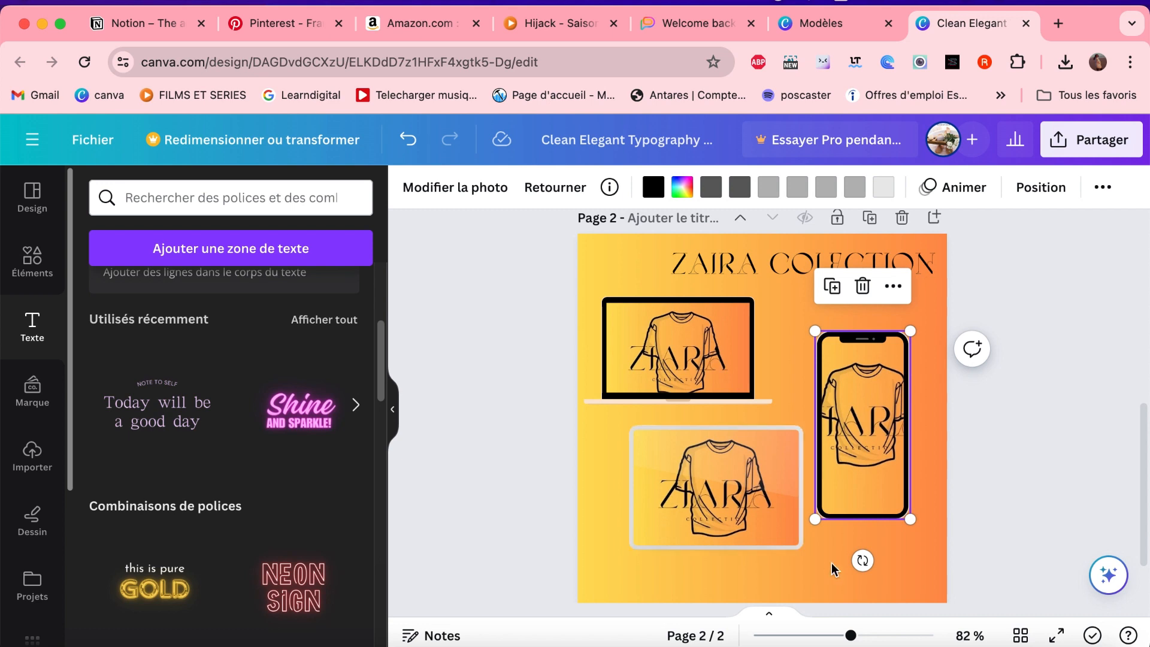
click(1015, 487)
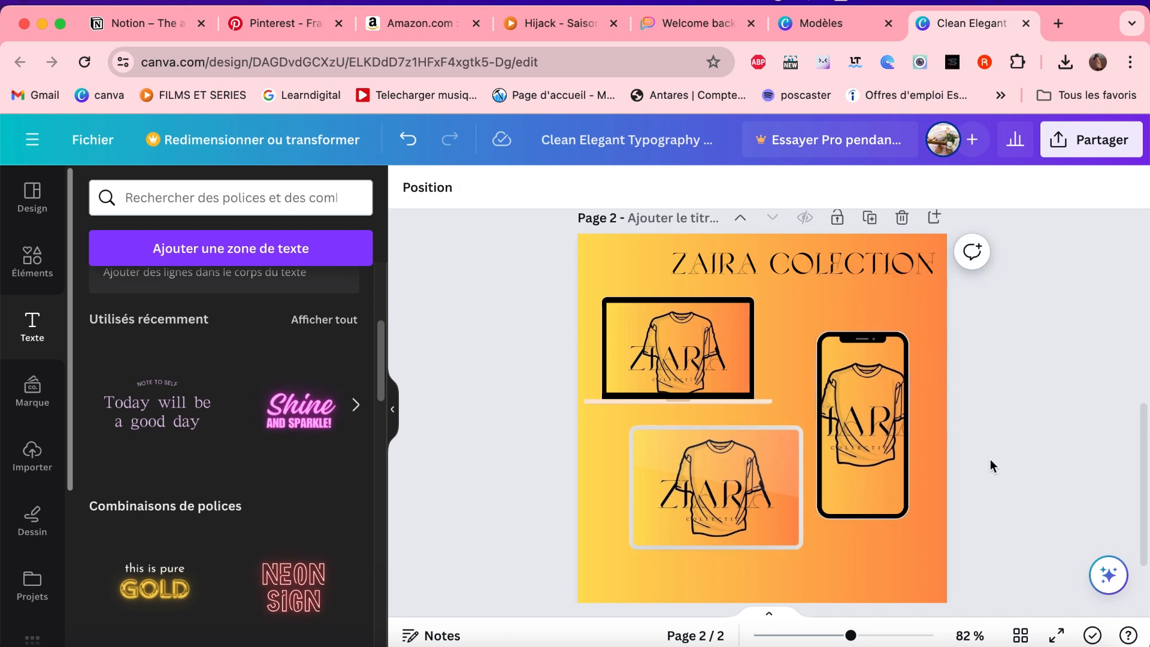
scroll(982, 516, down, 3)
scroll(986, 424, up, 3)
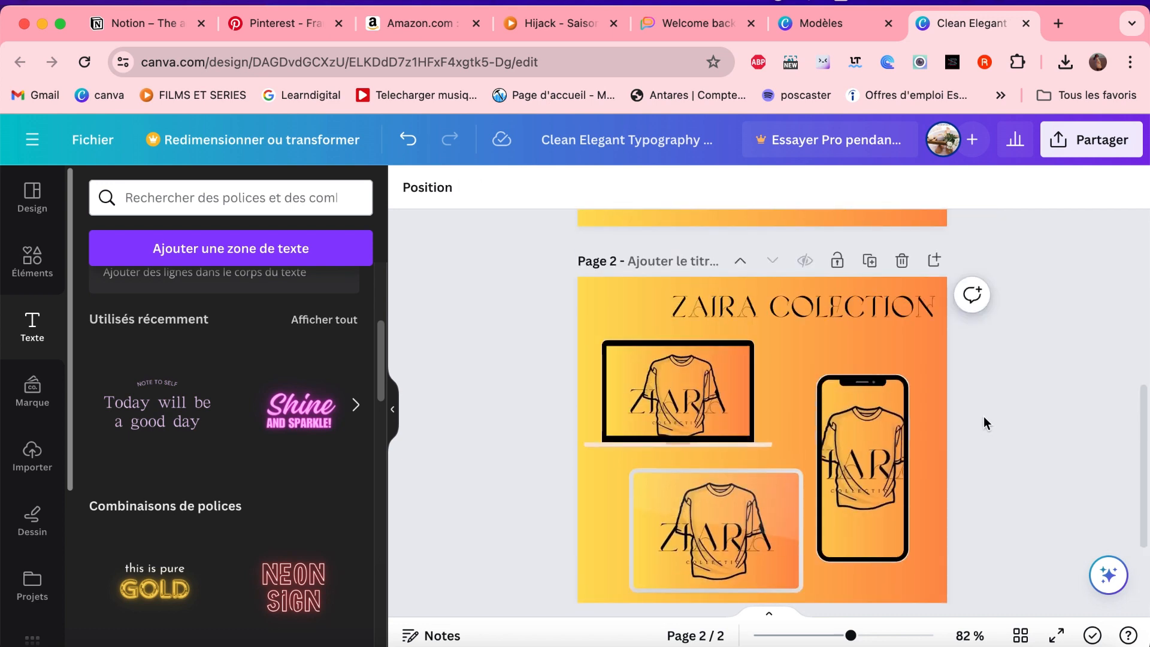
scroll(985, 422, down, 1)
scroll(983, 417, down, 1)
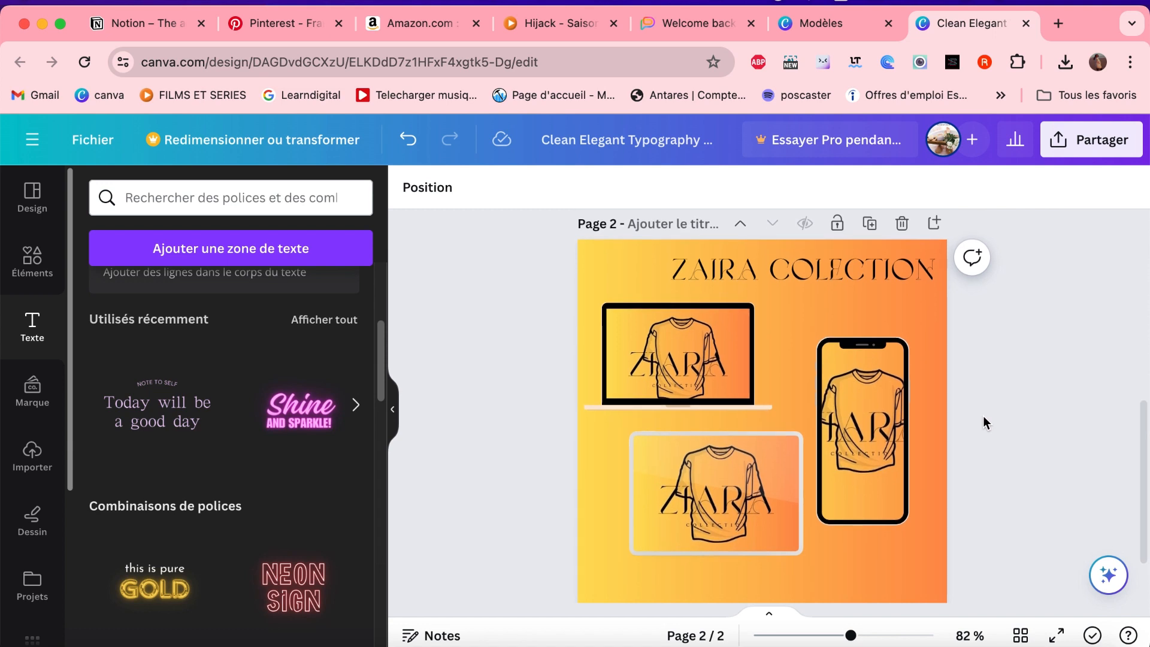